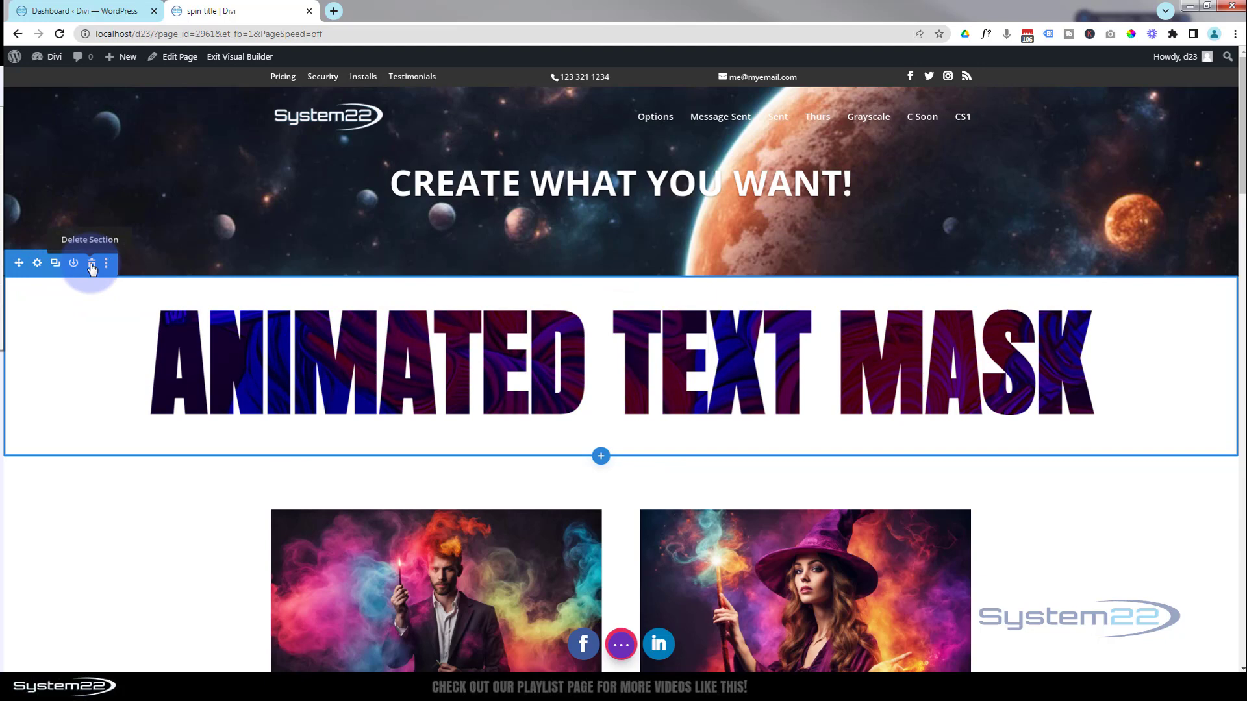
Delete the existing Animated Text Mask section and insert a regular section with a single-column row below the planet header
click(92, 268)
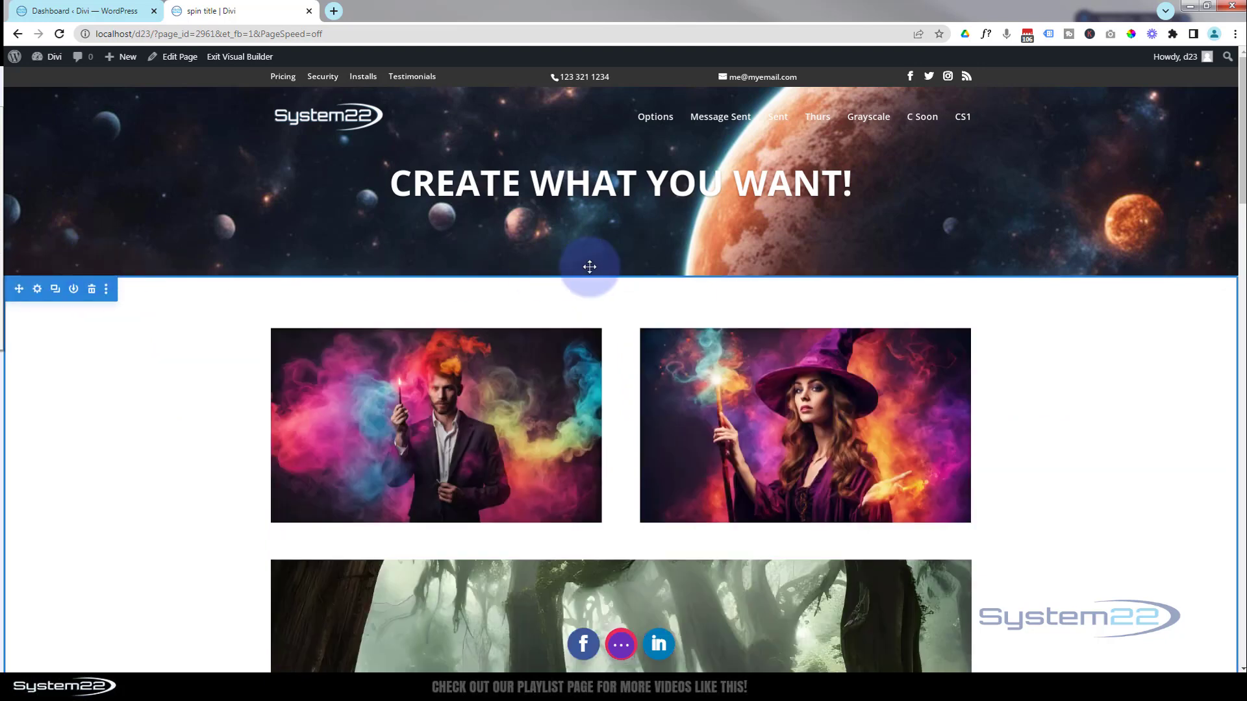
mouse_move(628, 266)
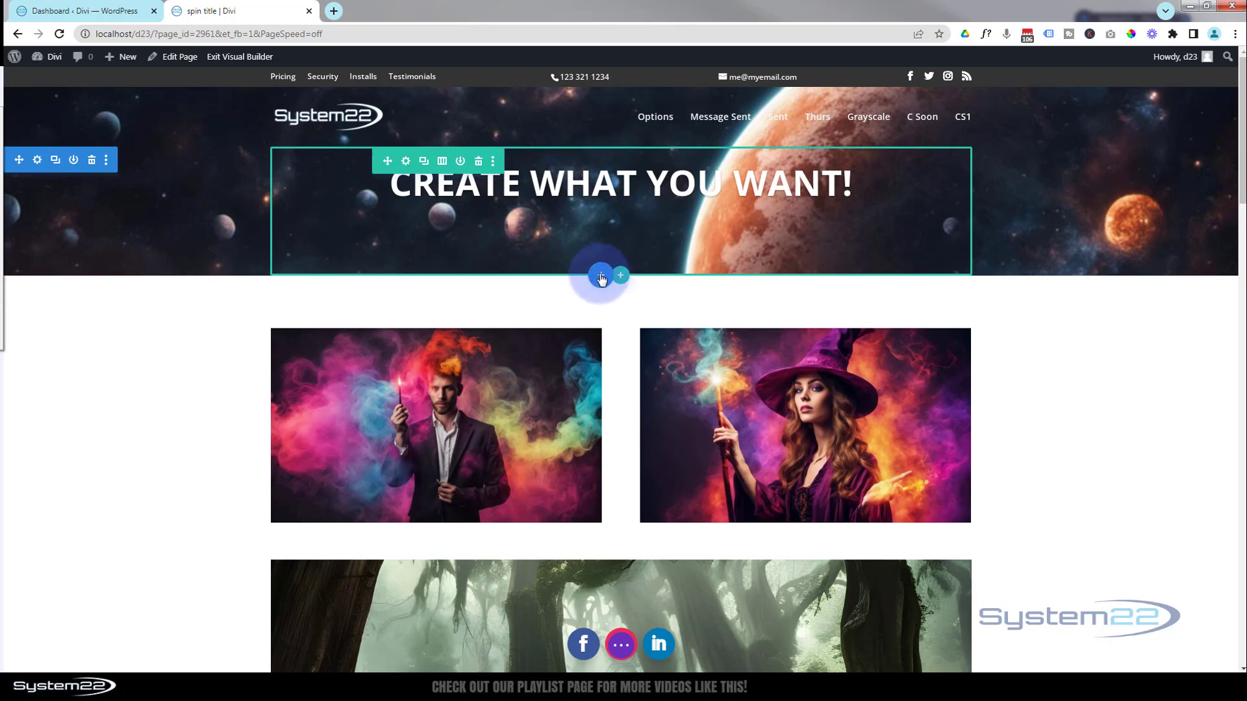
click(601, 277)
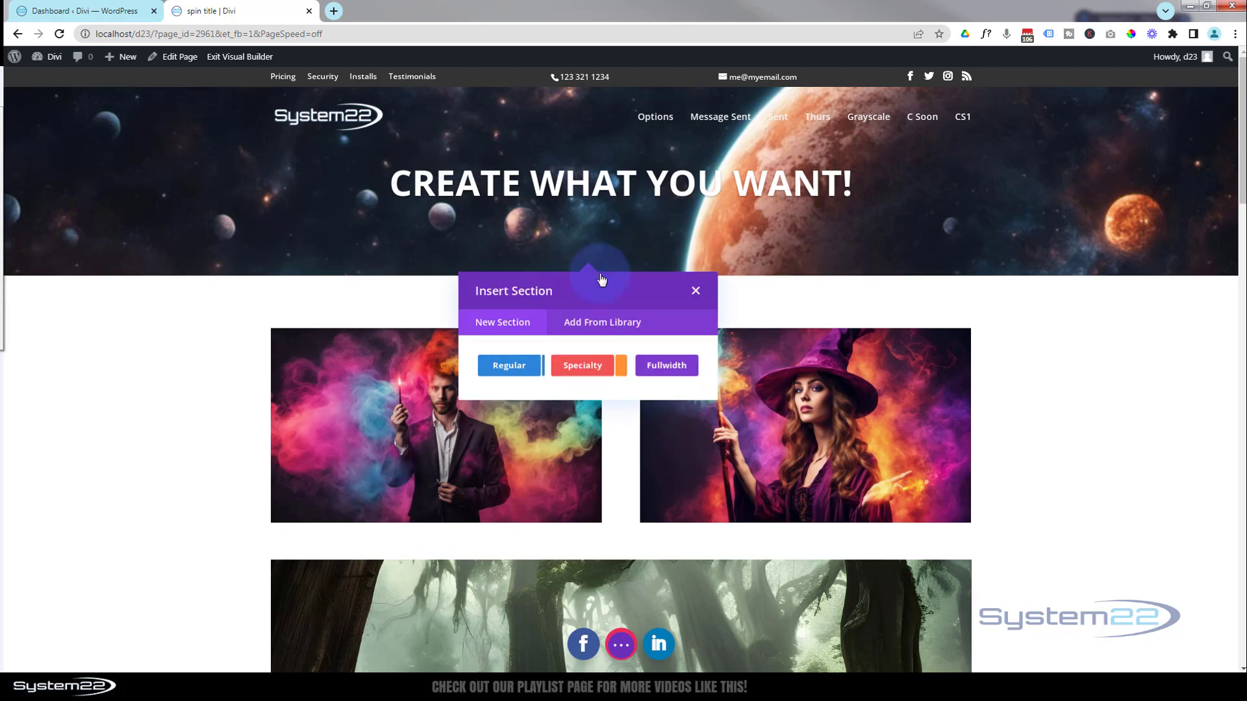
click(509, 366)
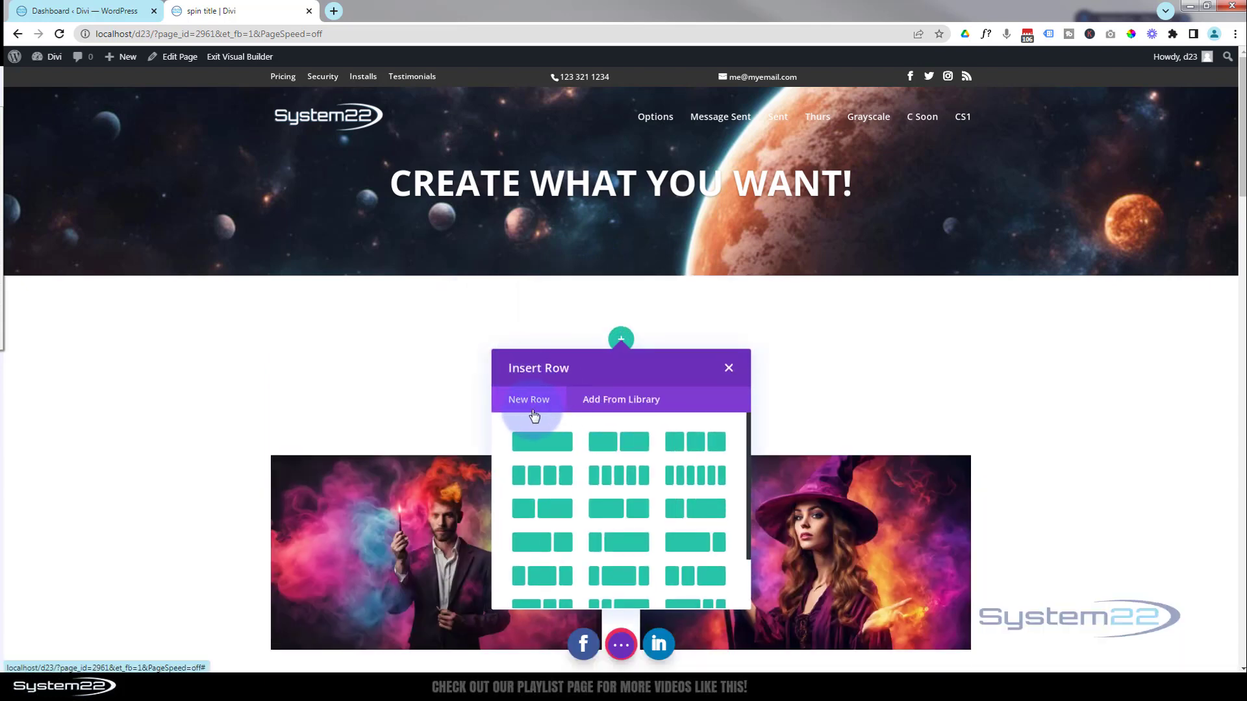
click(556, 448)
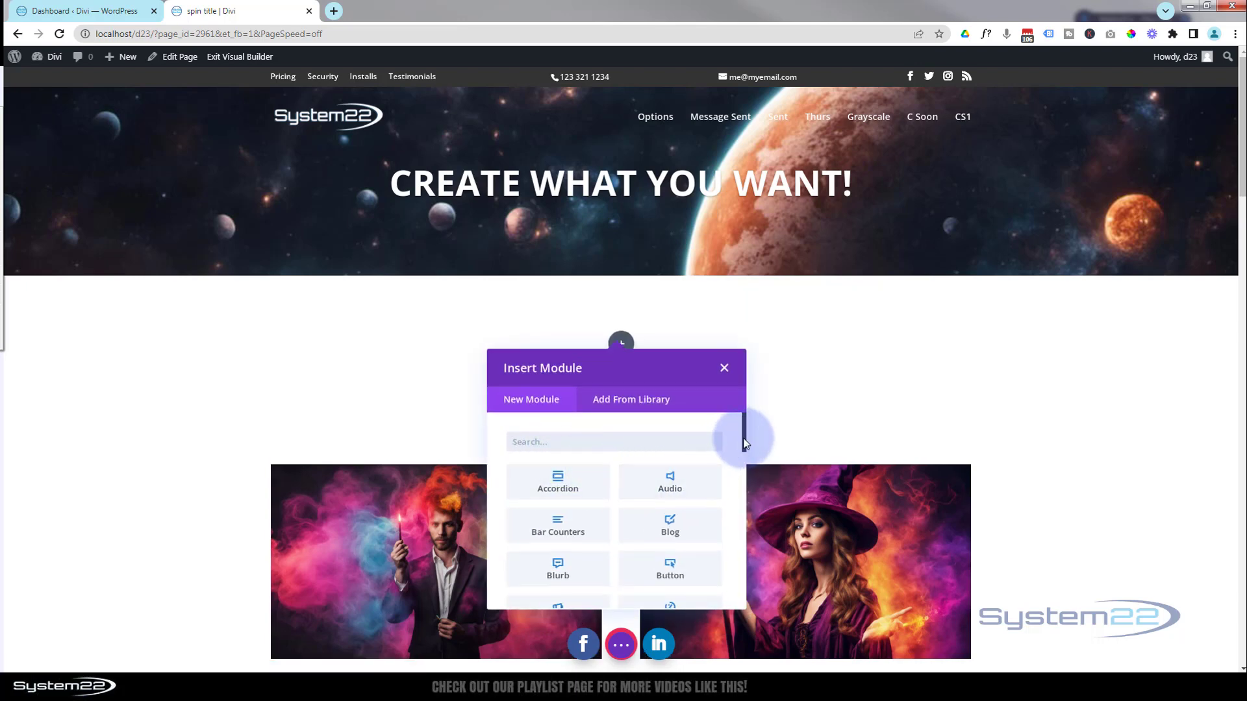
Add a Text module to the new row and replace its placeholder content with "Animated Text Mask"
drag(744, 446, 742, 608)
click(676, 455)
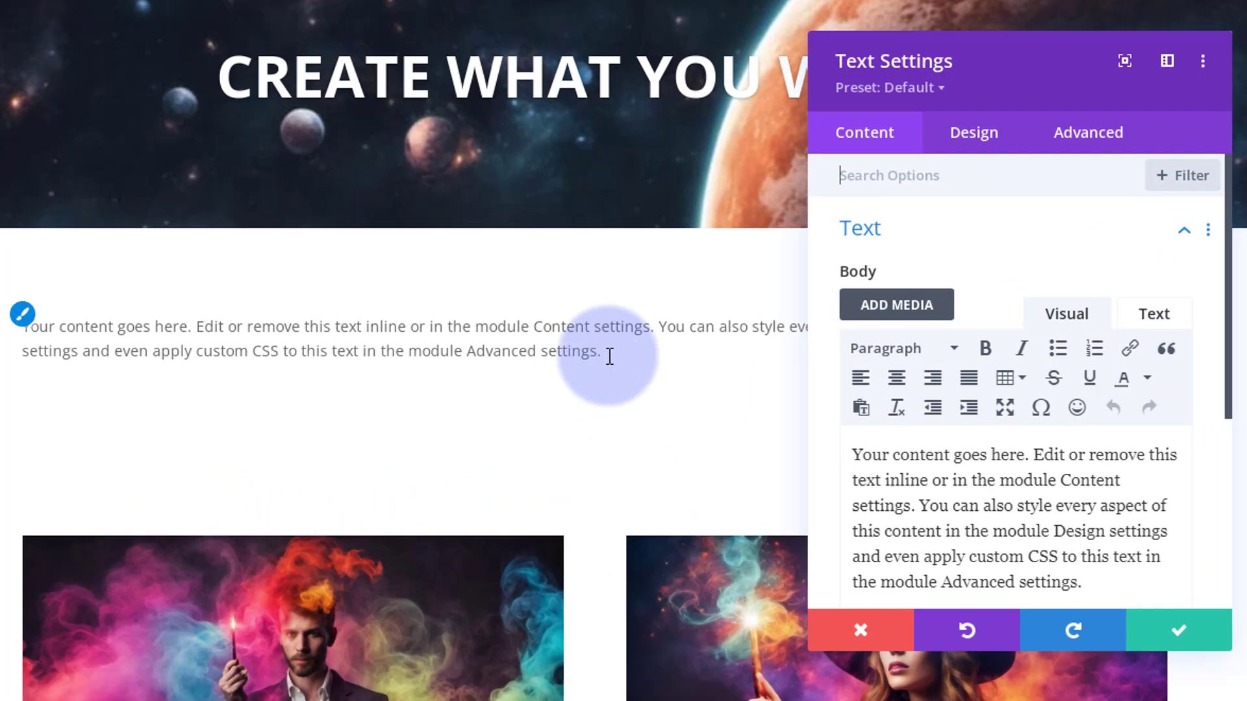
drag(610, 350, 61, 332)
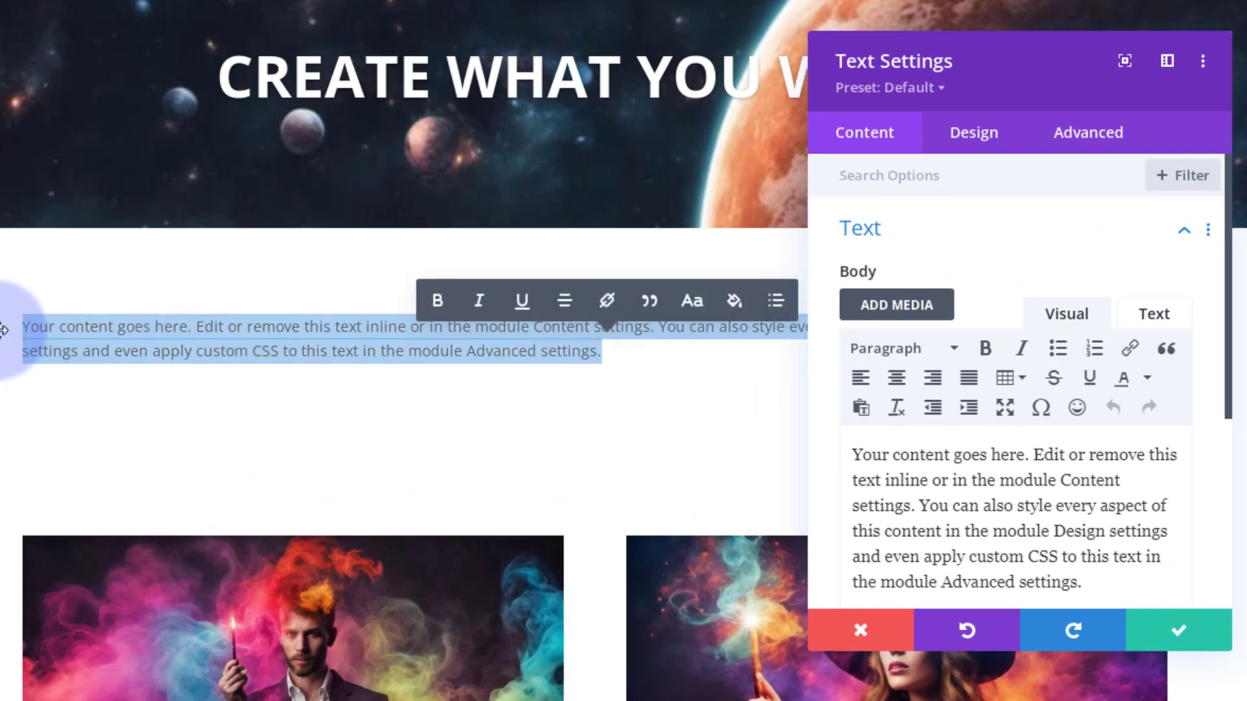
text(Animated Text Mask)
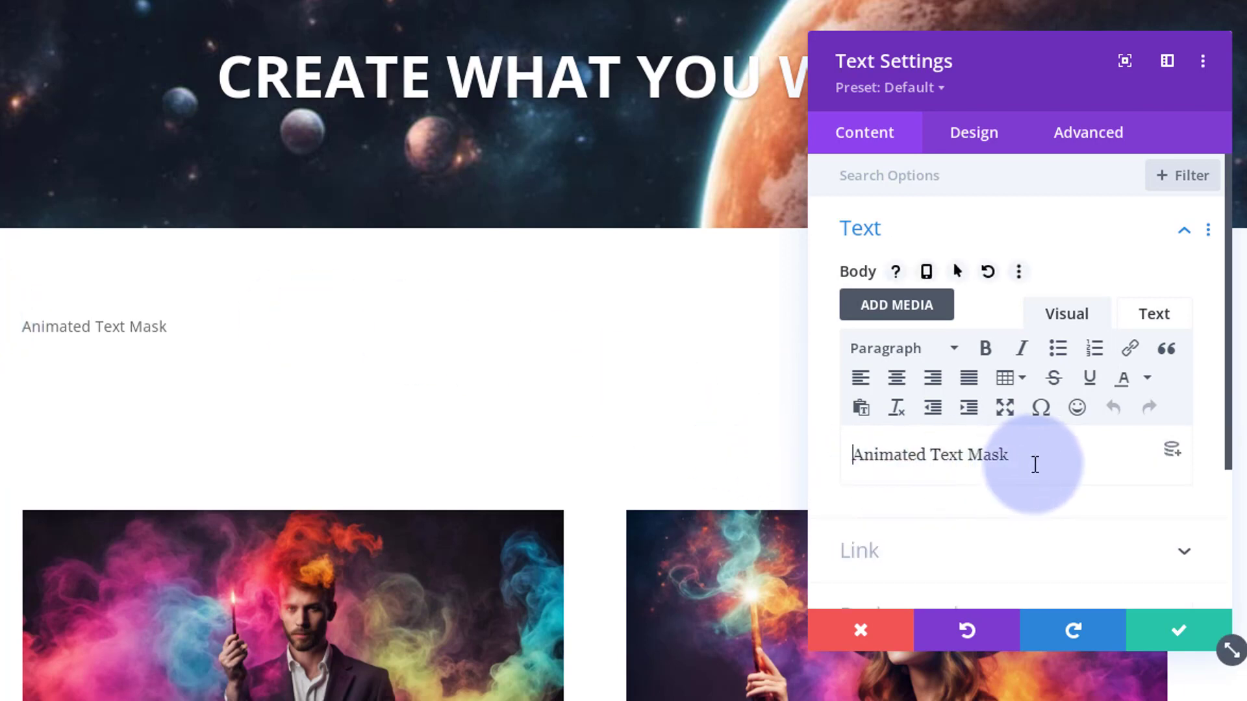
Format the "Animated Text Mask" body text as Heading 2
drag(1035, 465, 848, 470)
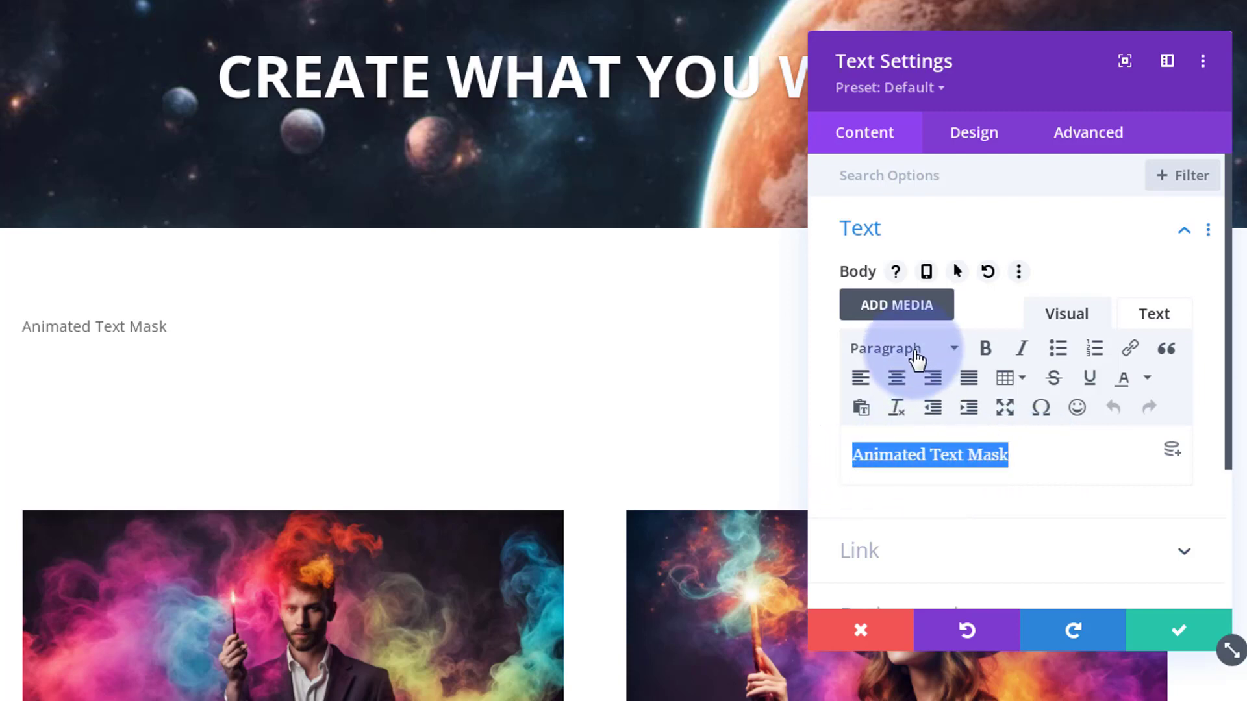
click(921, 356)
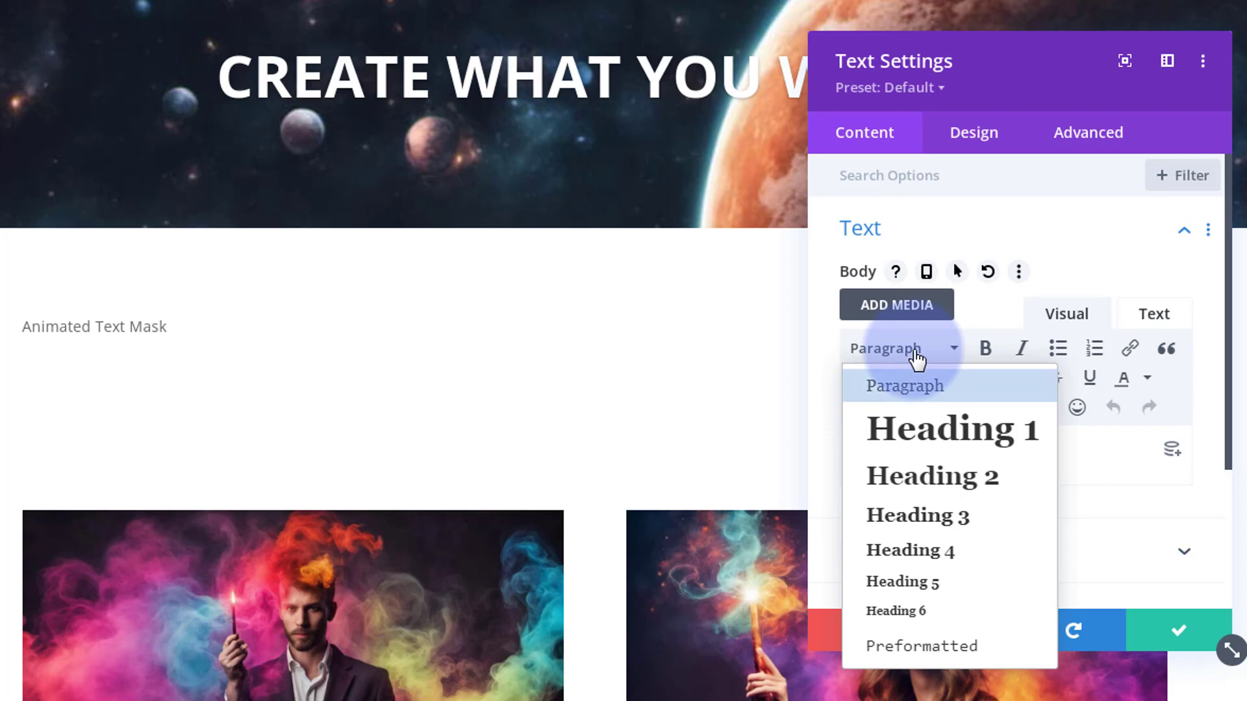
click(895, 483)
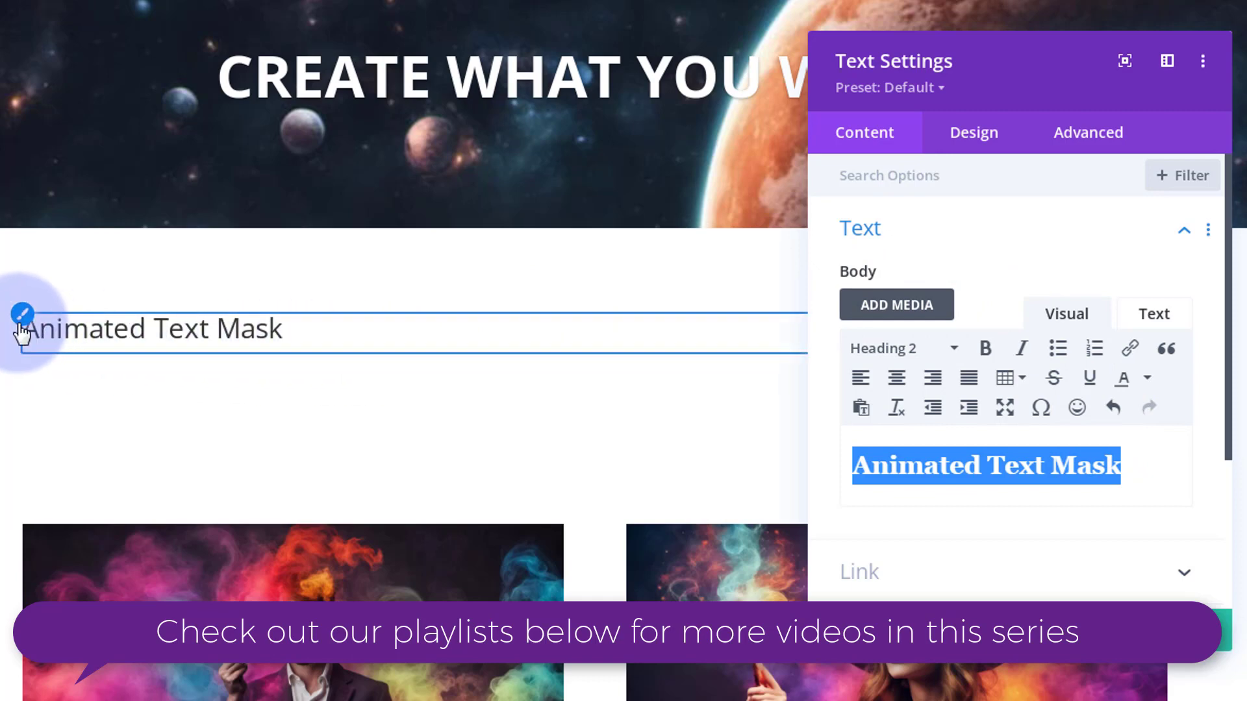
Set the Heading 2 font of the "Animated Text Mask" title to Anton
click(25, 319)
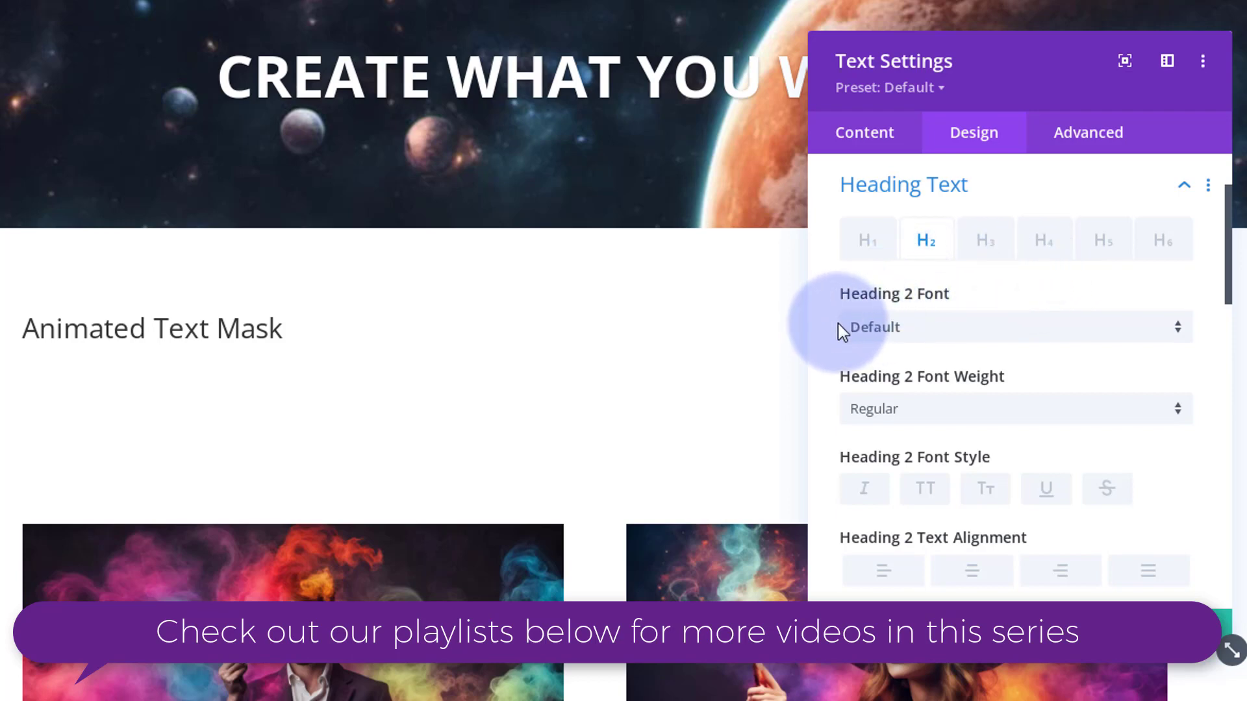
click(947, 328)
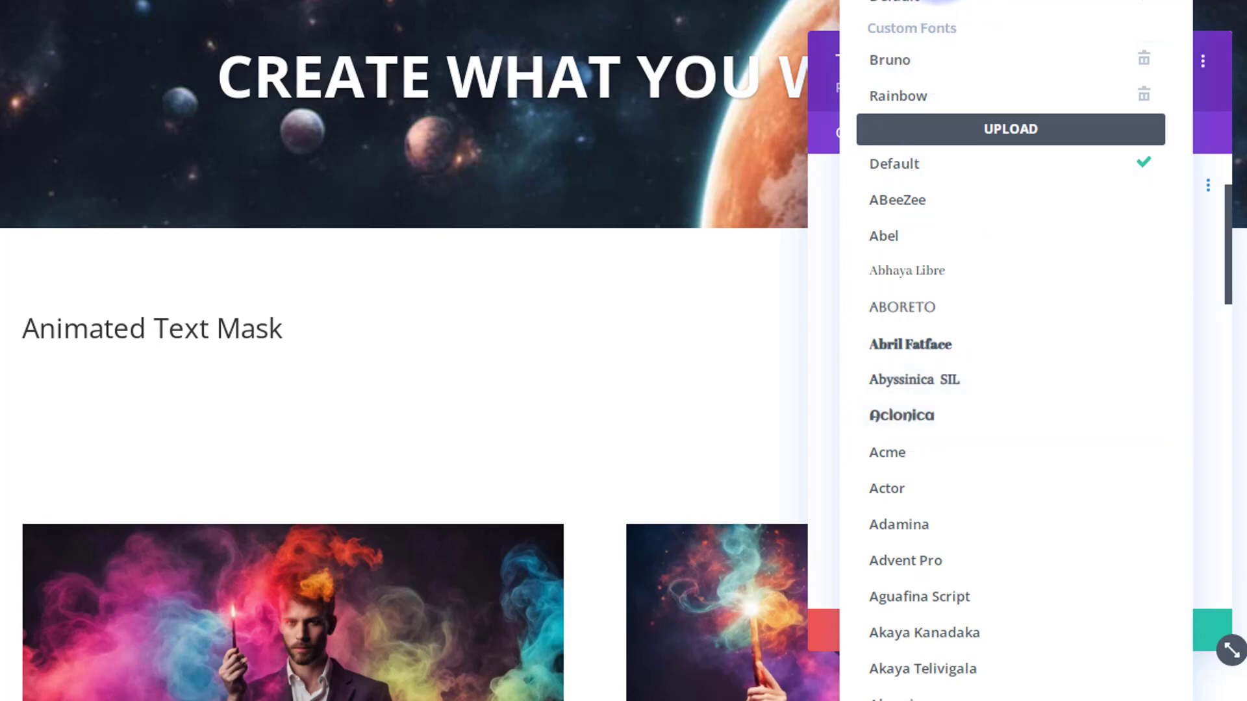
scroll(936, 1, down, 15)
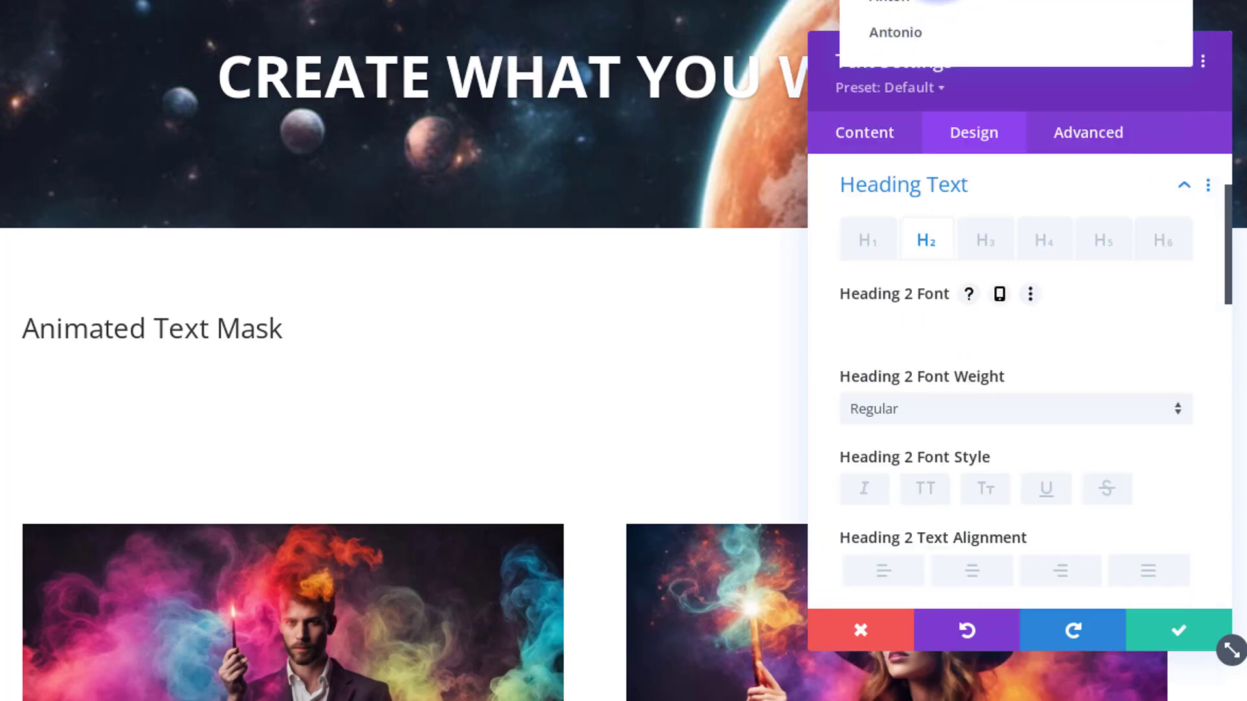
click(914, 5)
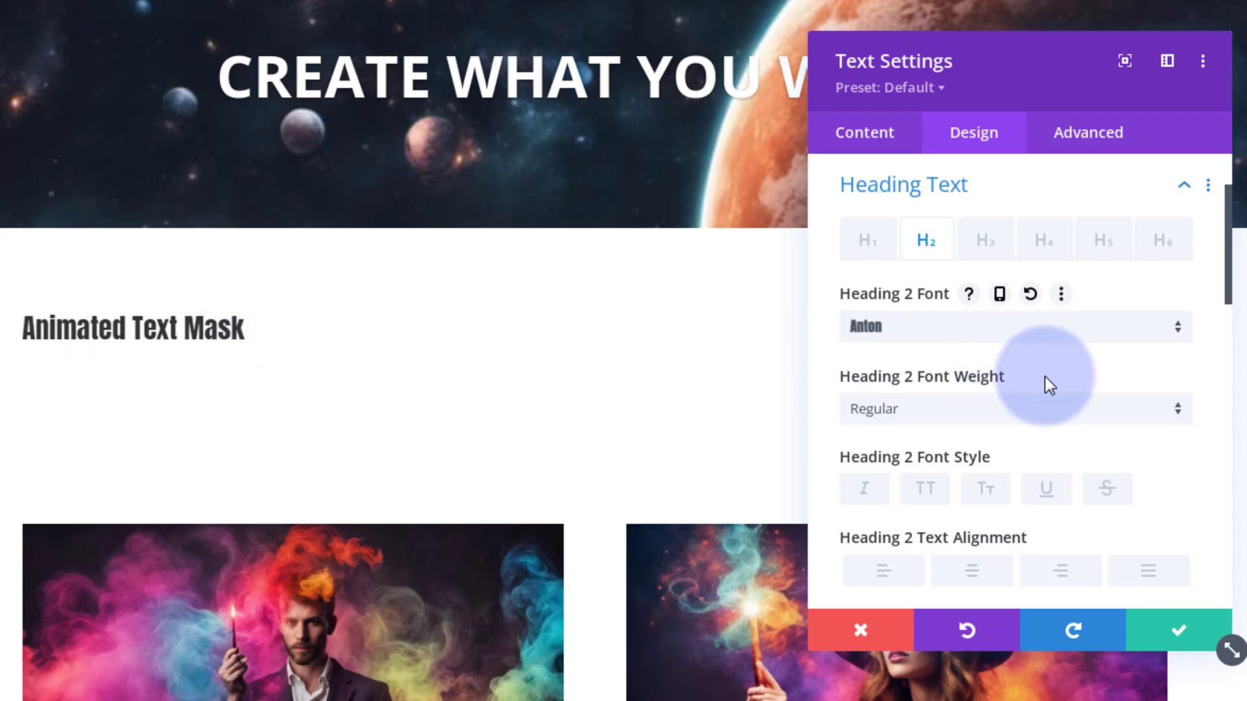
Make the Heading 2 text bold, uppercase and centre-aligned
click(992, 426)
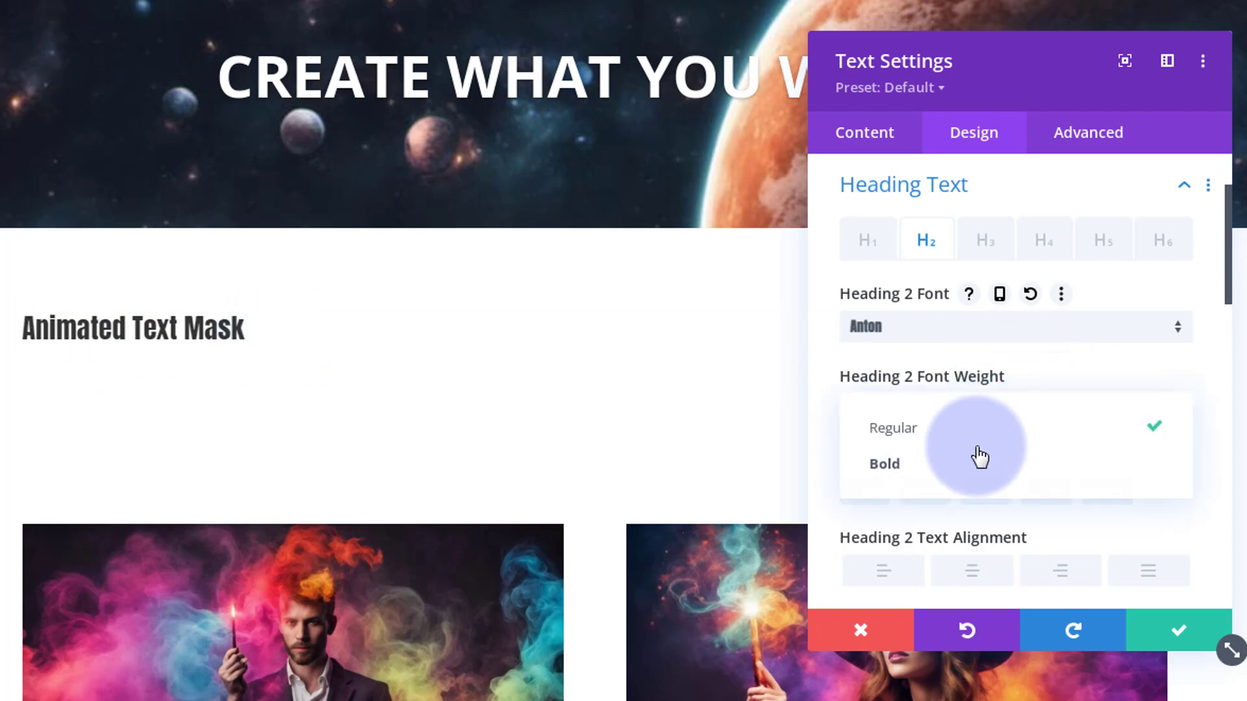
click(966, 484)
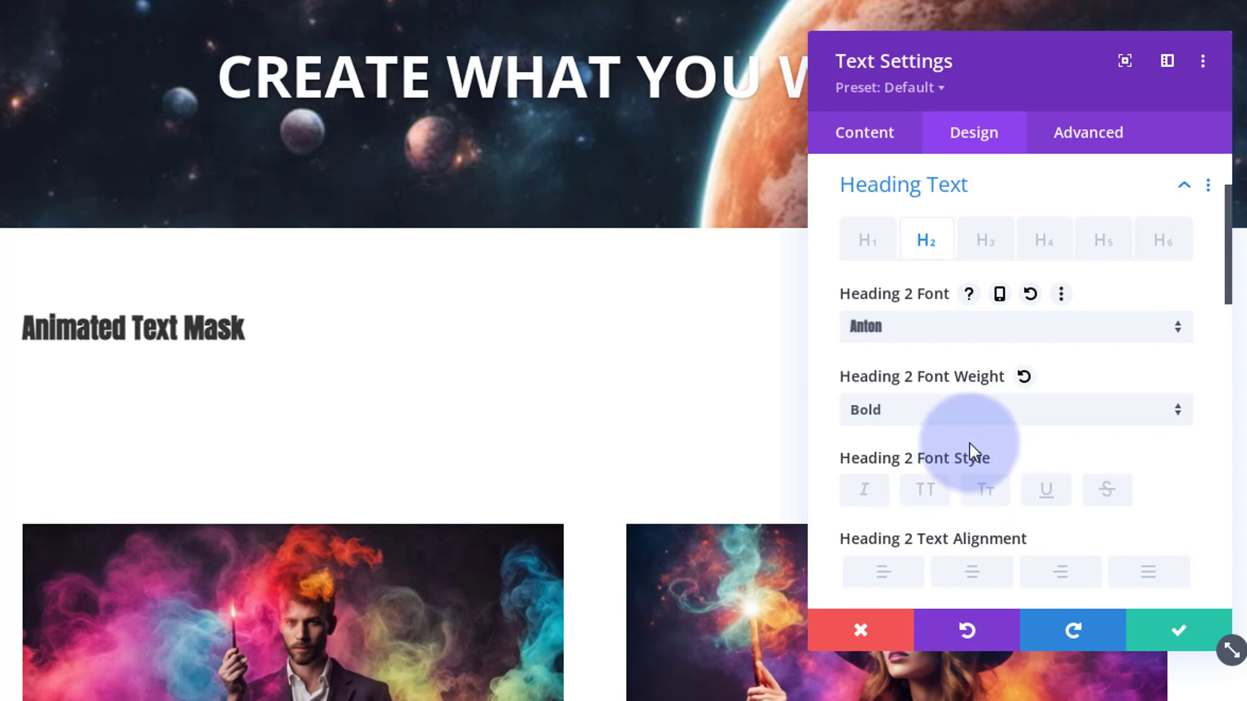
click(926, 491)
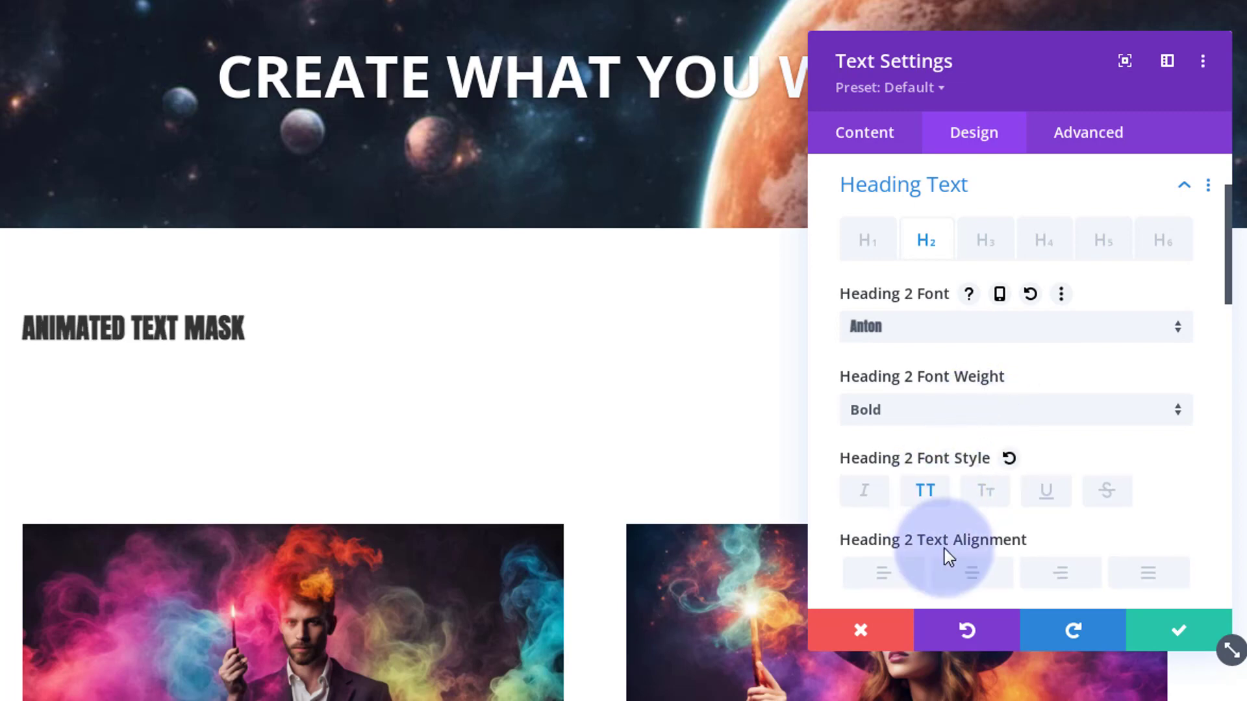
click(969, 575)
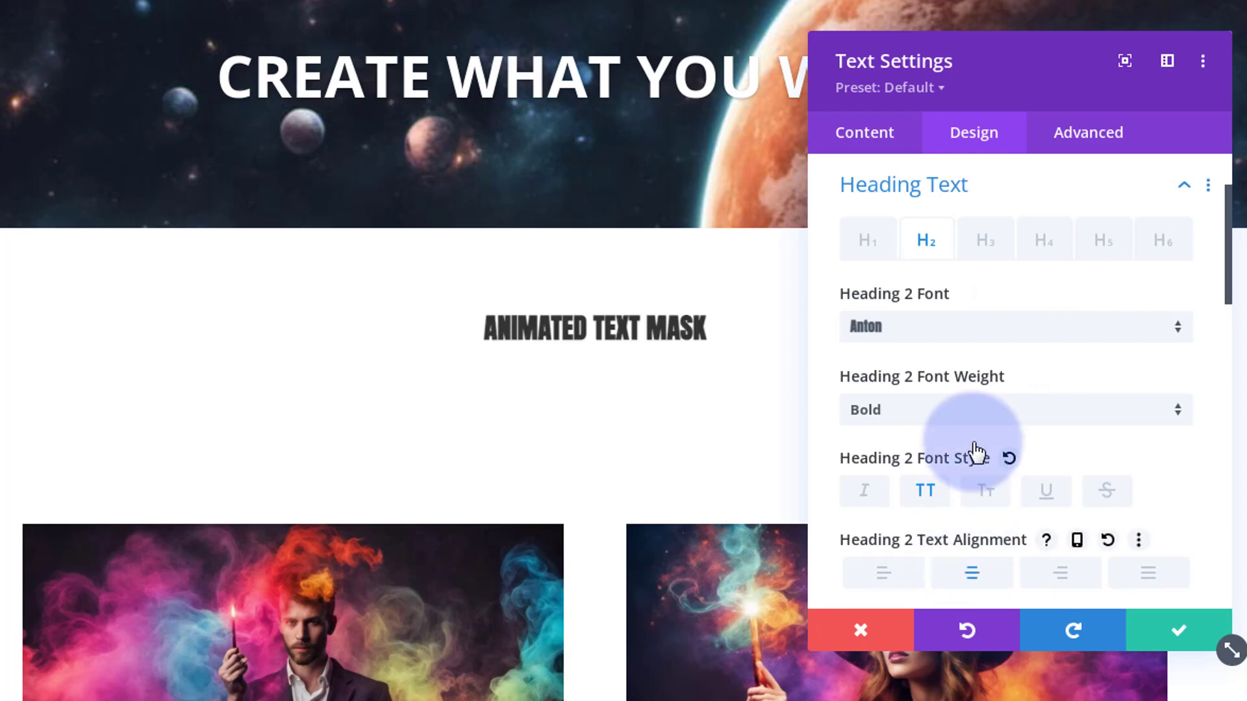
Set the Heading 2 text size to 180px and save the text module's settings
scroll(974, 454, down, 3)
scroll(973, 441, down, 2)
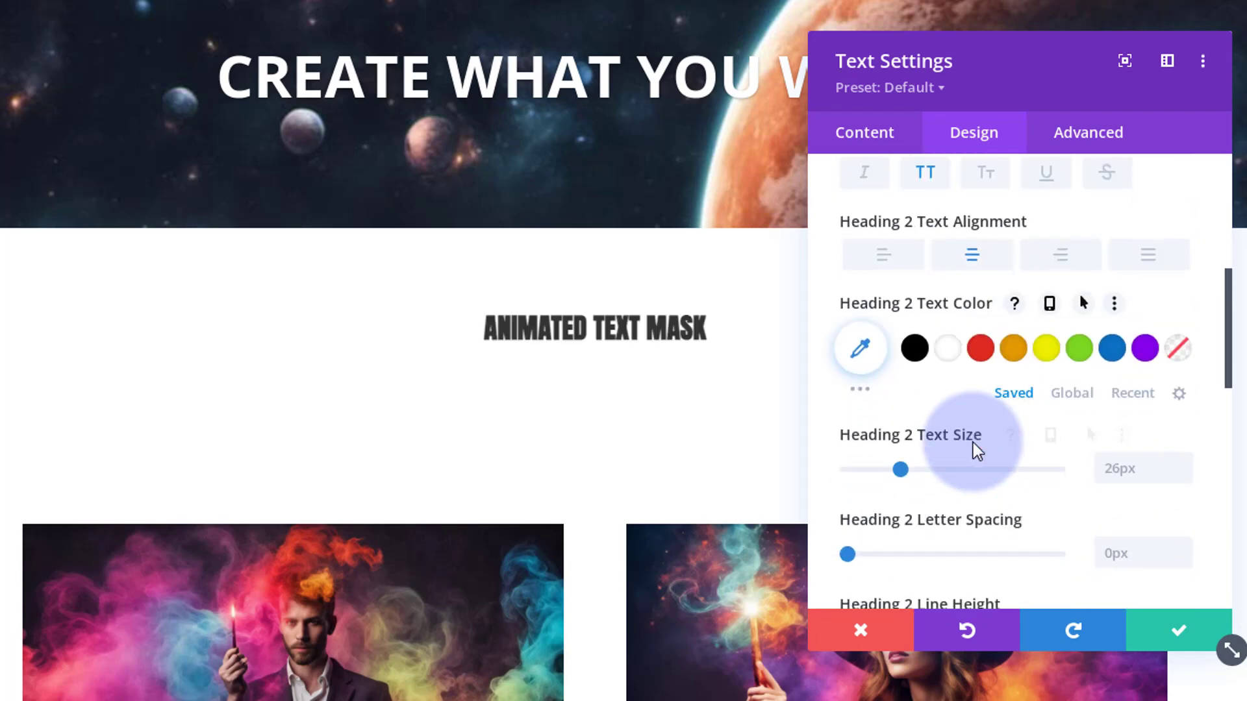
click(1110, 467)
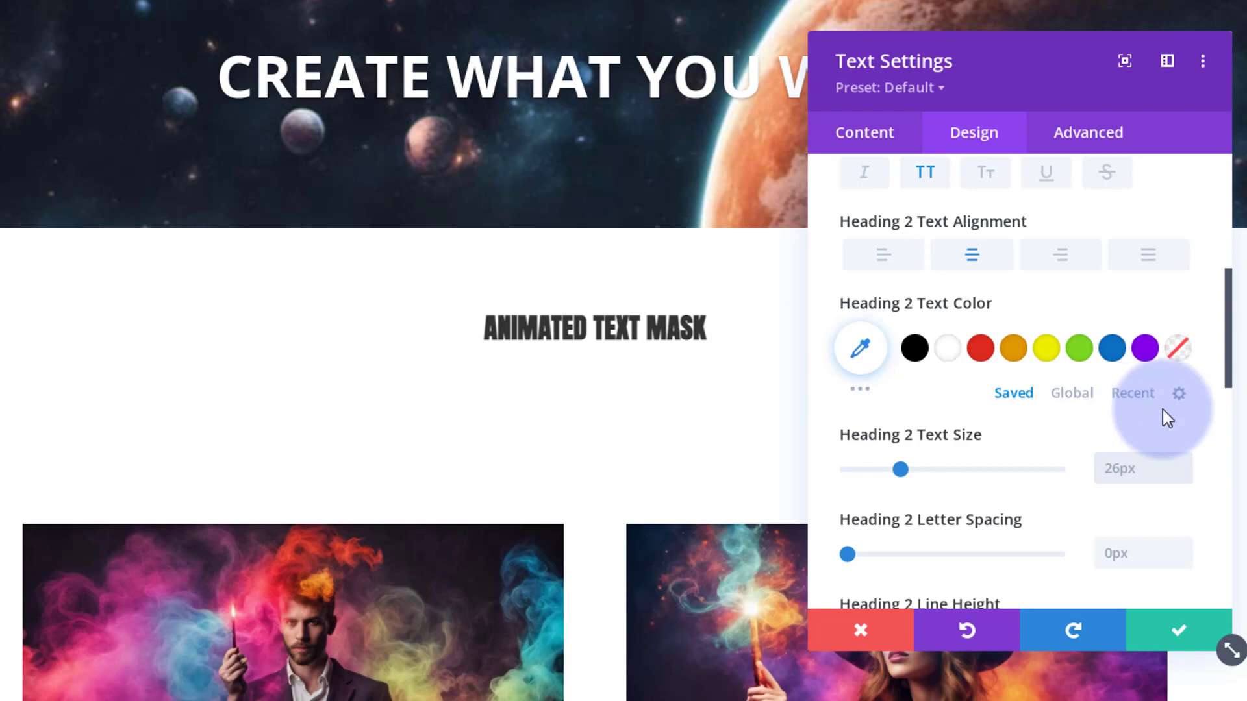
text(180)
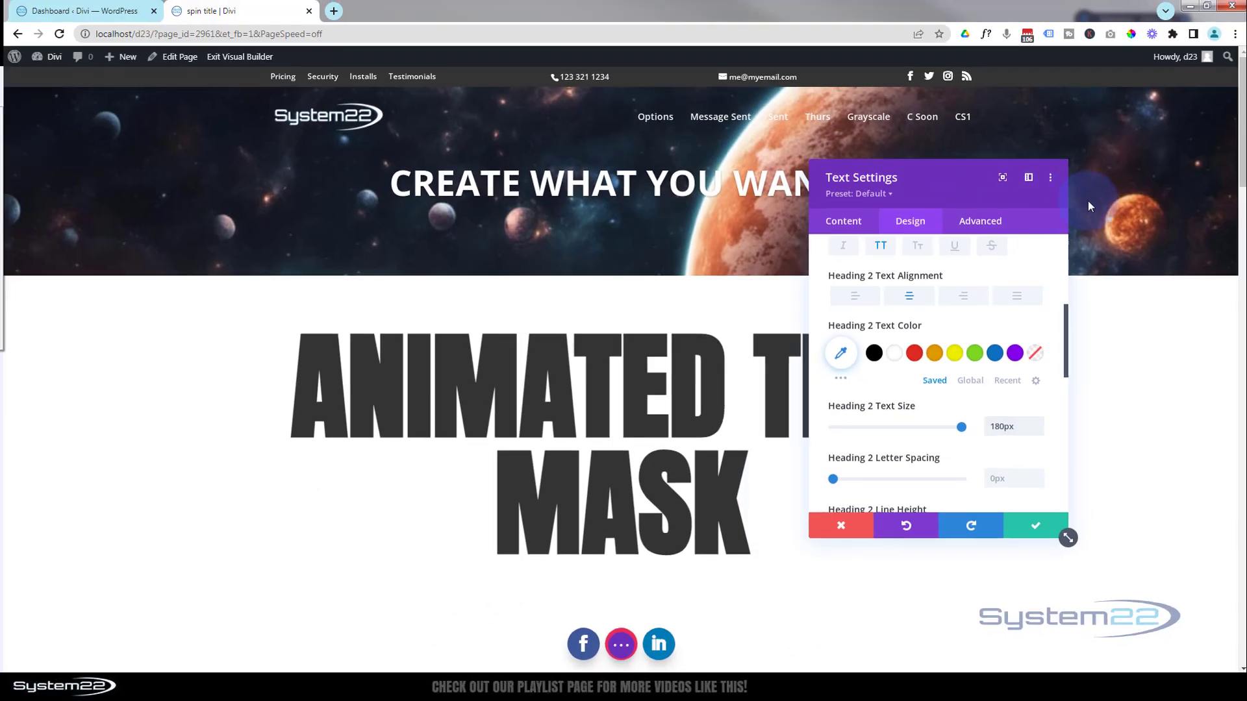
drag(1088, 202, 801, 231)
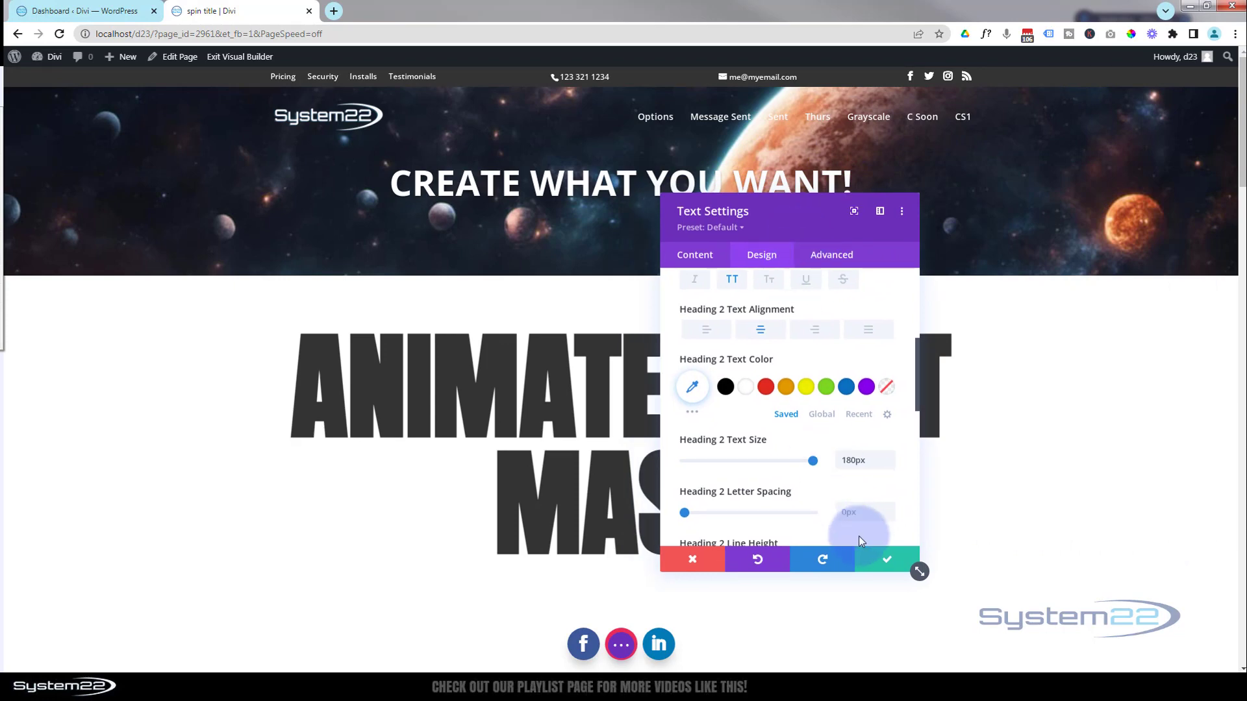
click(885, 562)
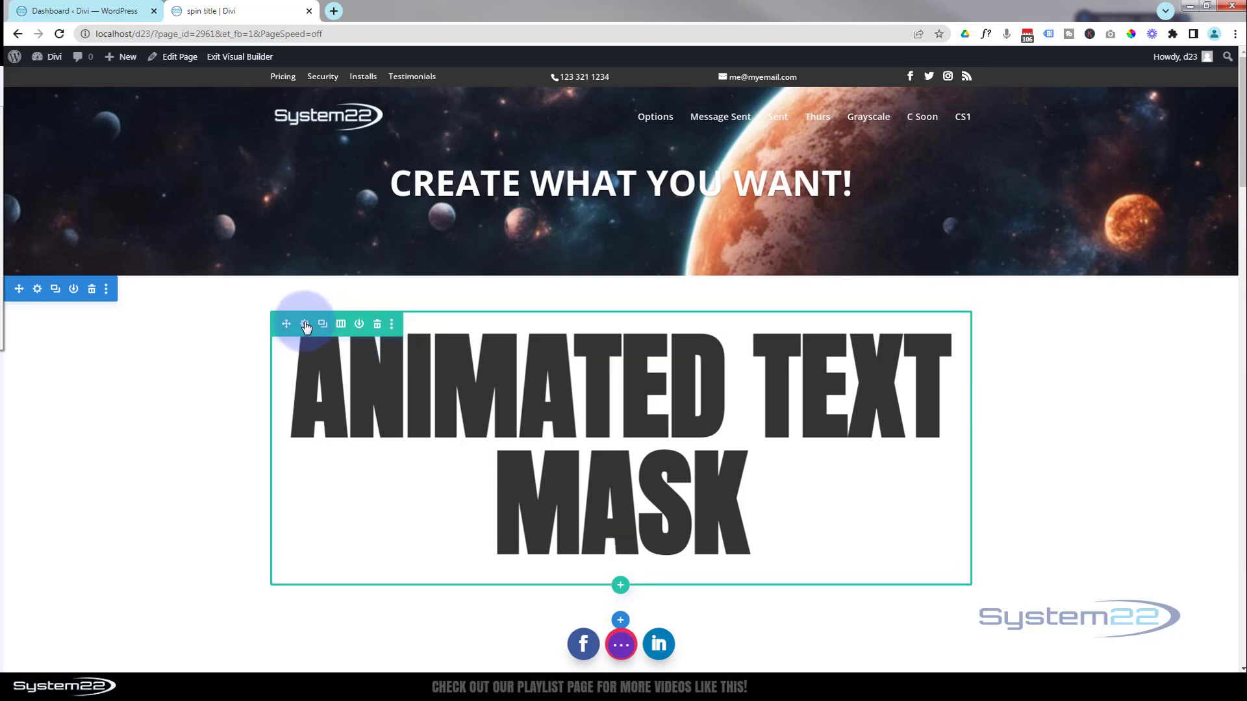
Set the title row's width and max width to 100% and save the row settings
click(305, 326)
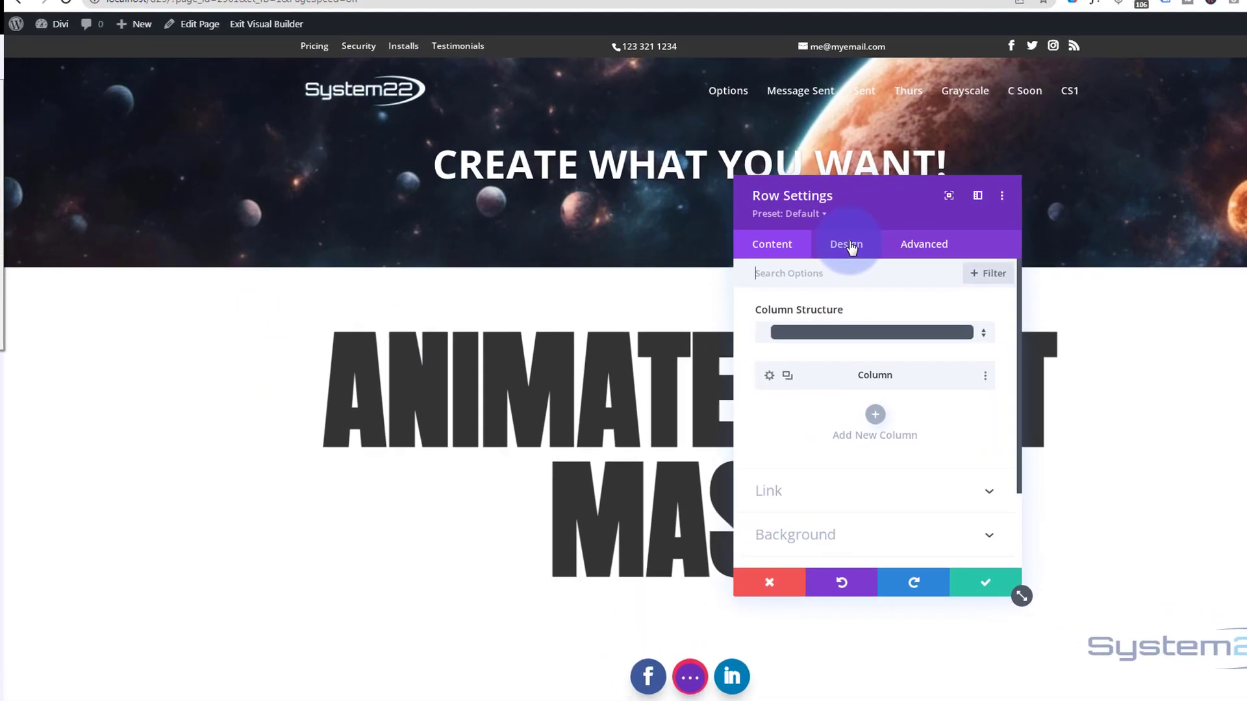
click(764, 255)
click(1024, 310)
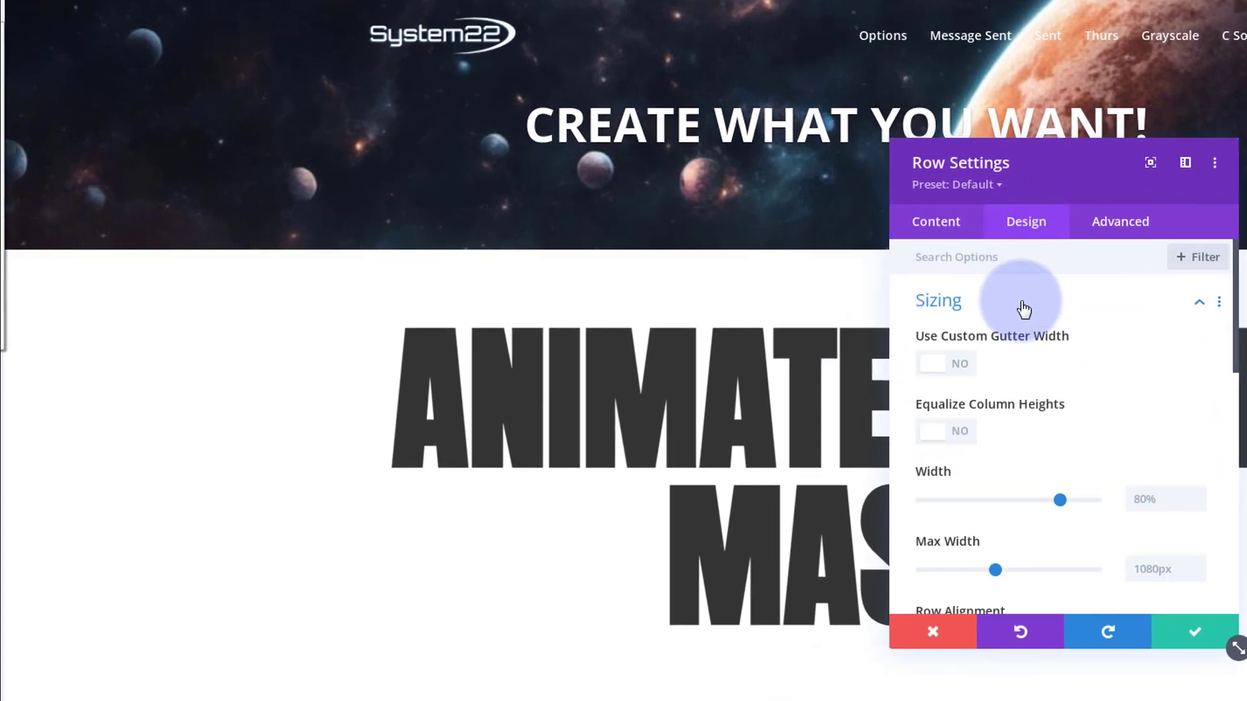
drag(1045, 501, 1179, 520)
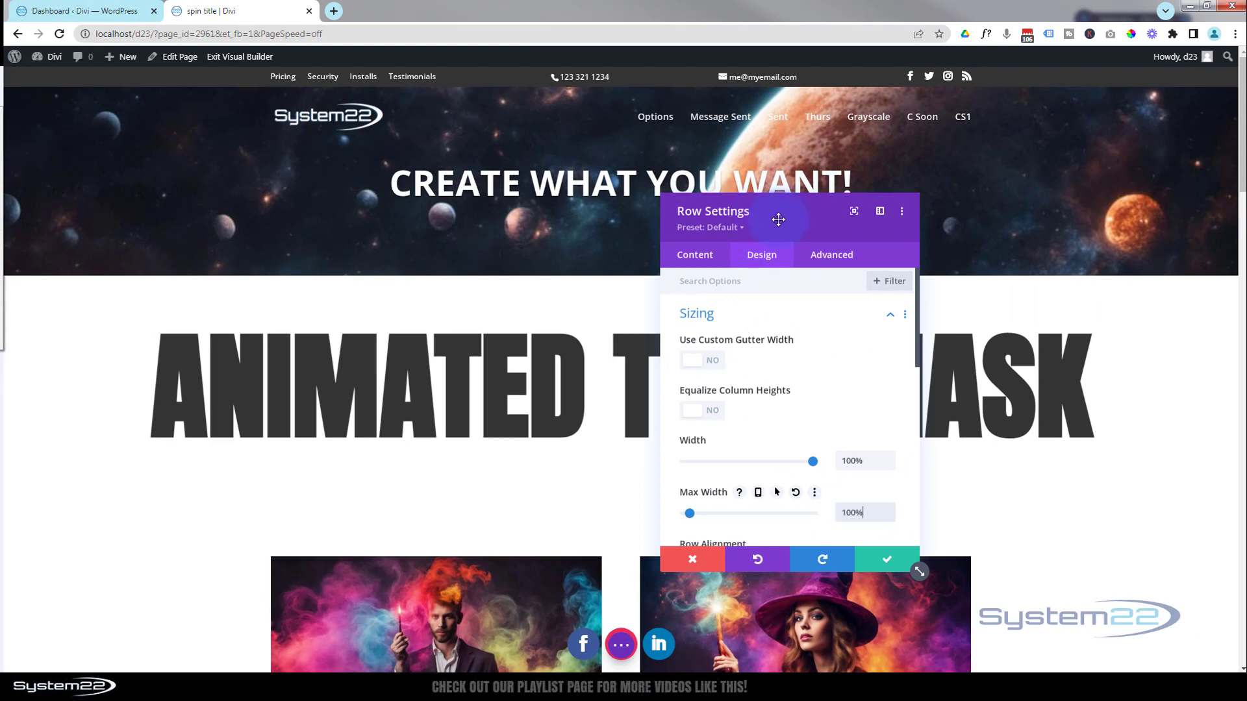
drag(782, 220, 746, 208)
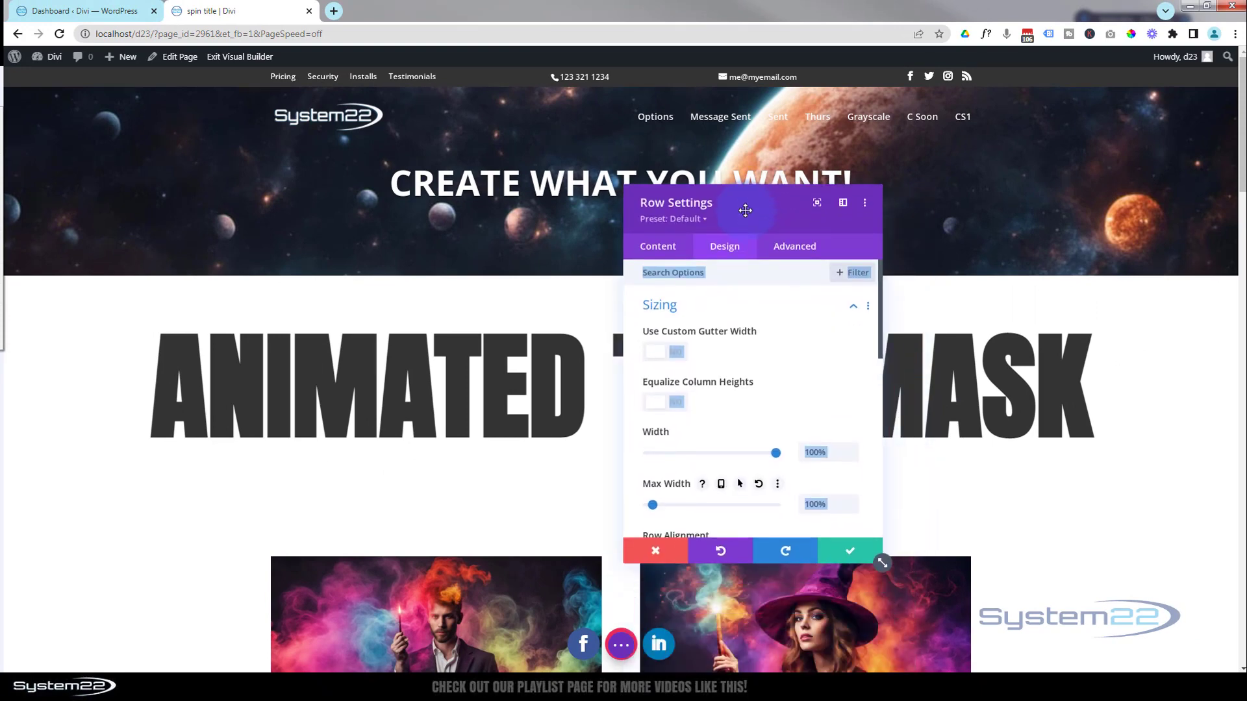
click(842, 546)
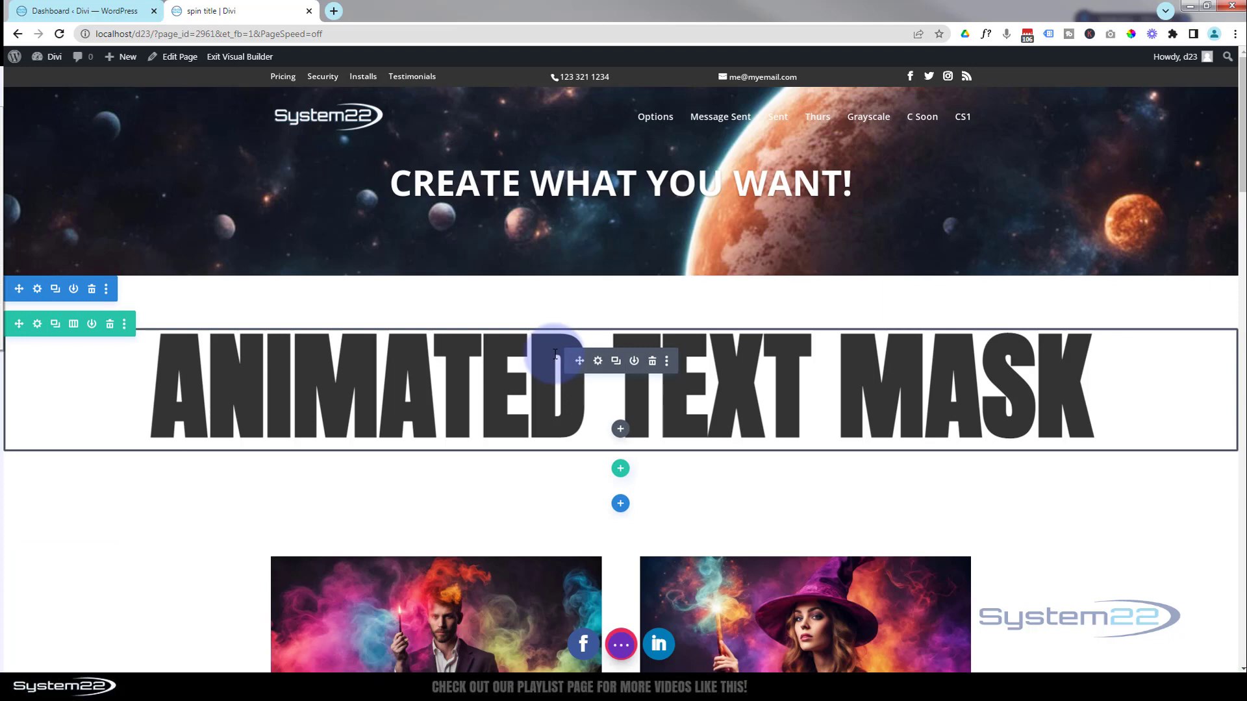
Set the title's Heading 2 text color to black (#000000) and save the text module
click(599, 363)
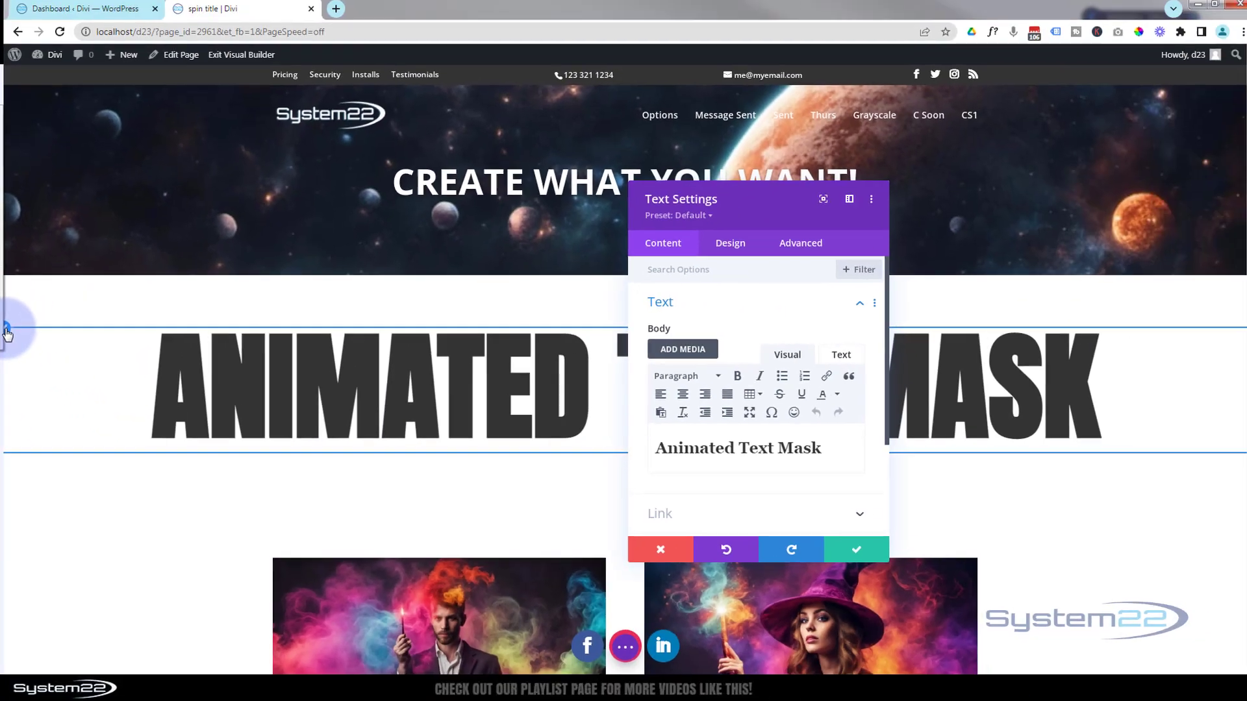
click(7, 330)
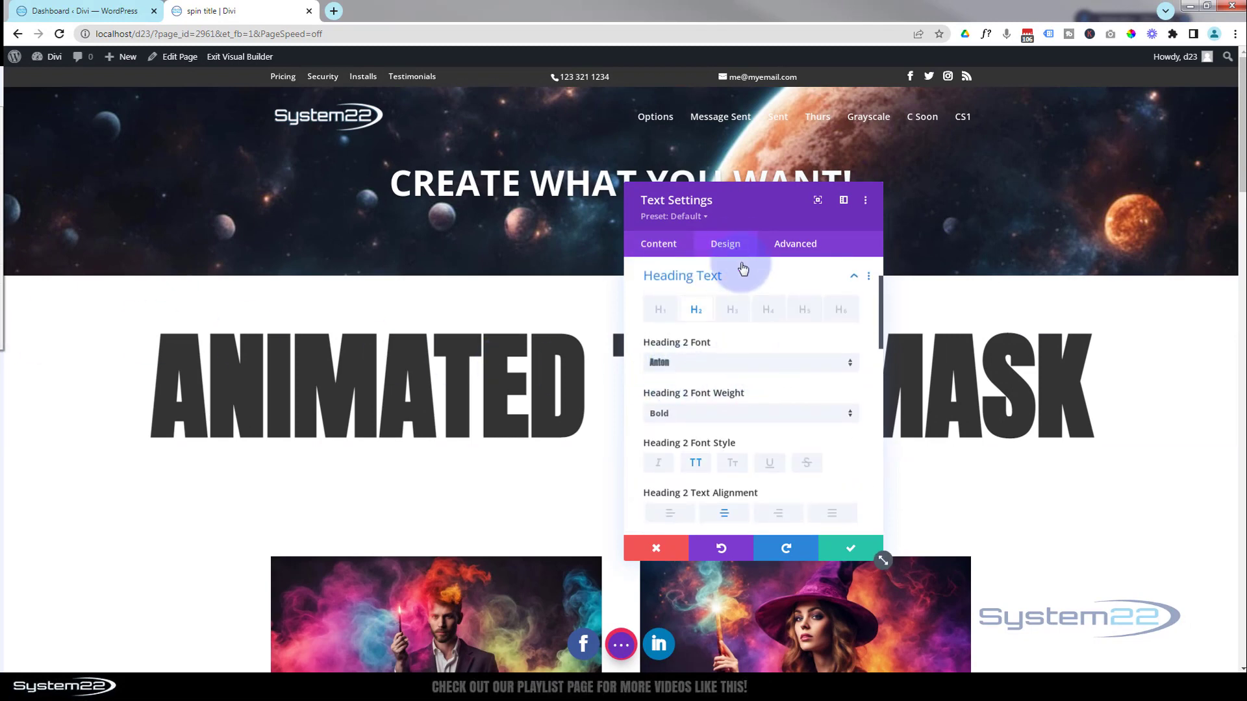
scroll(752, 383, down, 3)
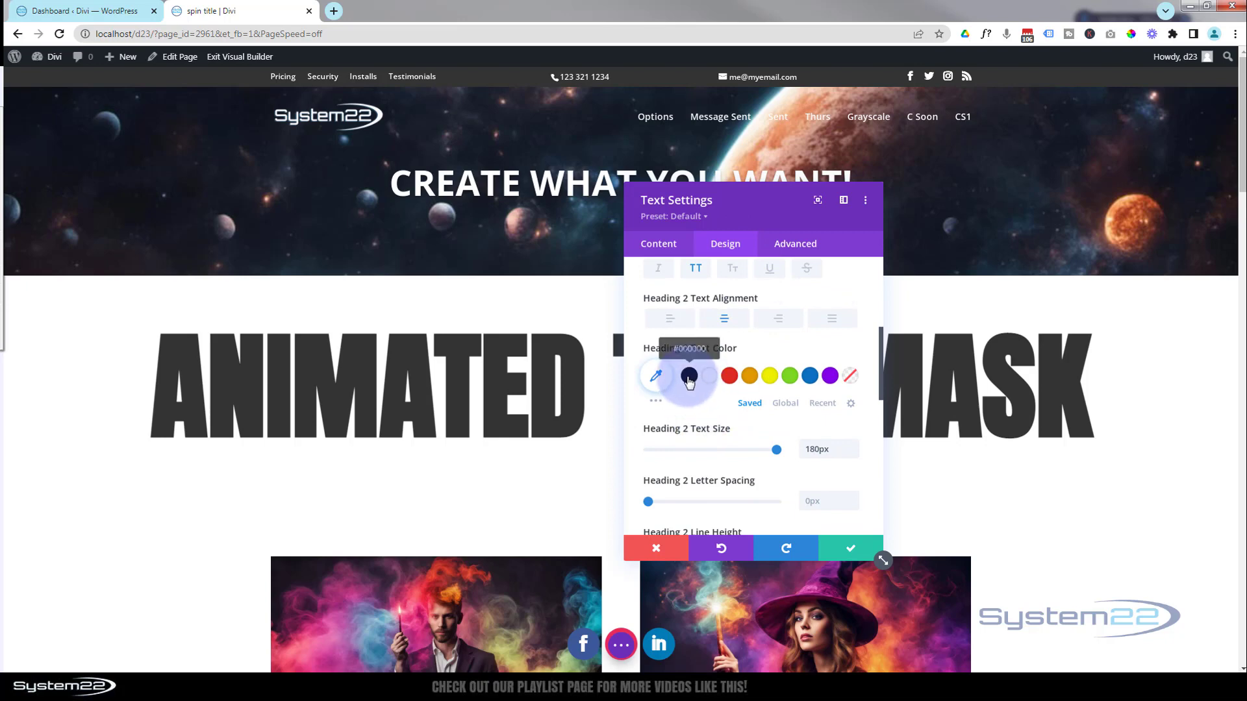
click(689, 376)
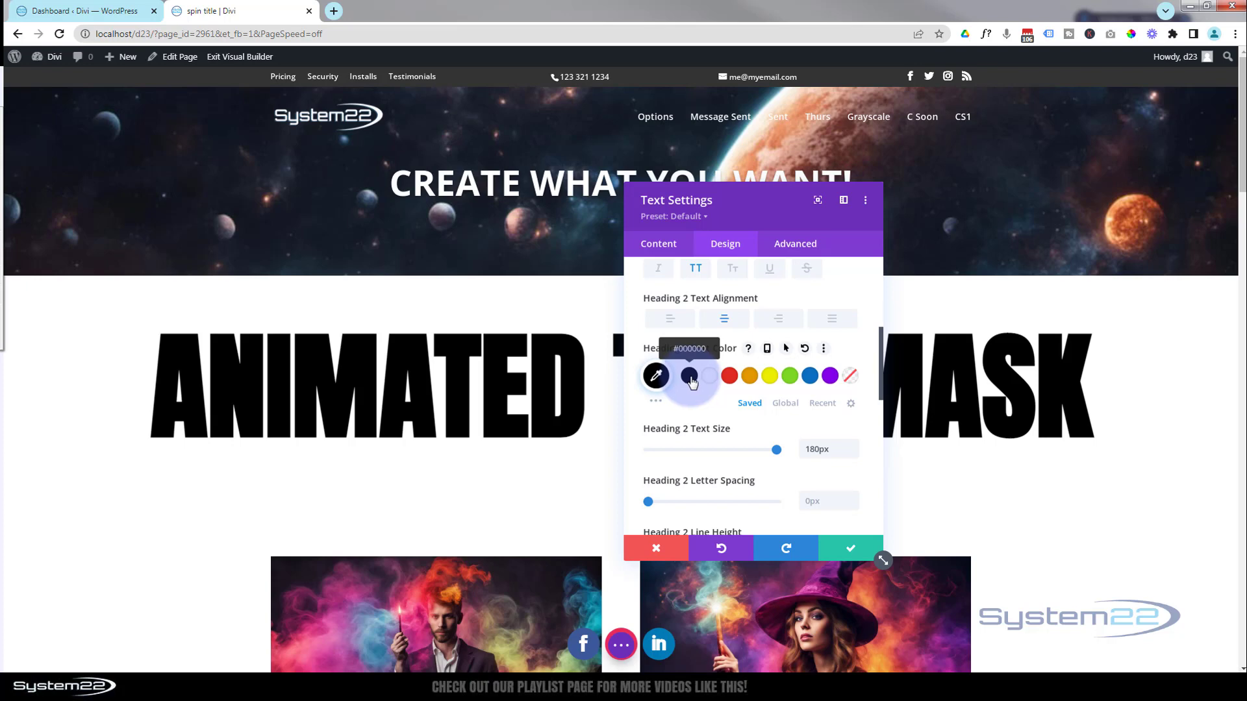
click(843, 552)
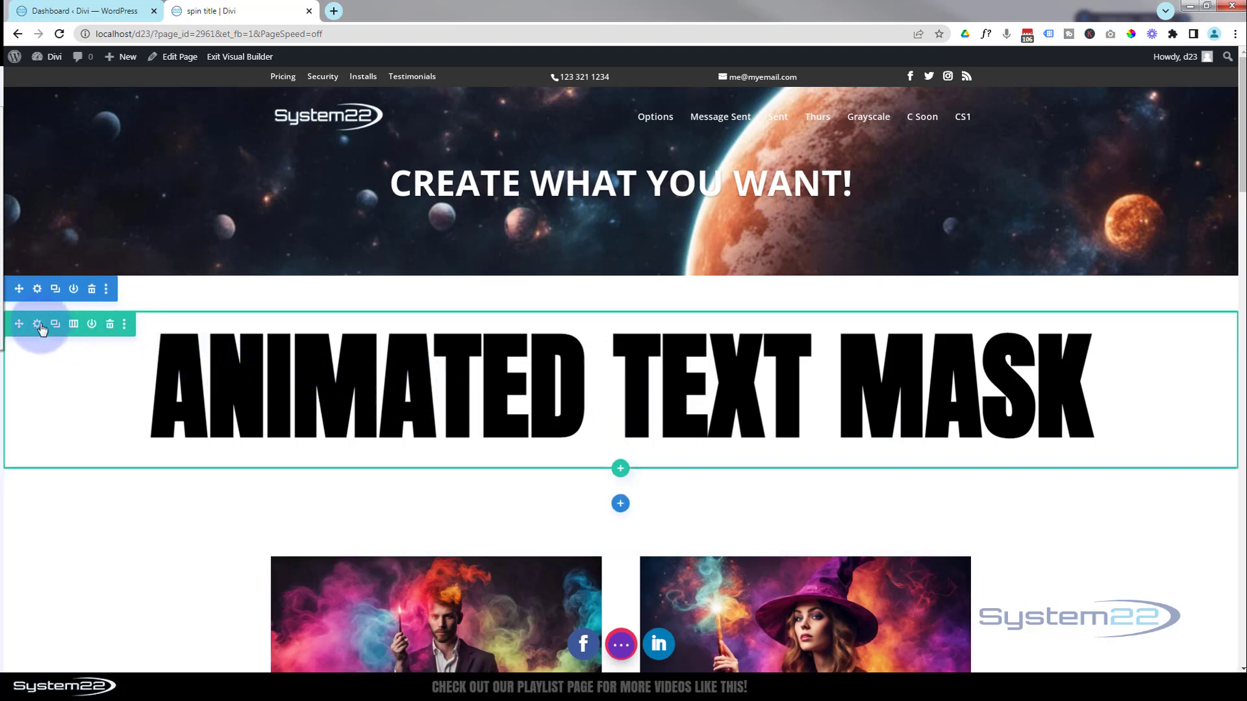
Give the title row's column the colorful swirling-flames picture from the media library as background image, and save the column and row settings
click(38, 326)
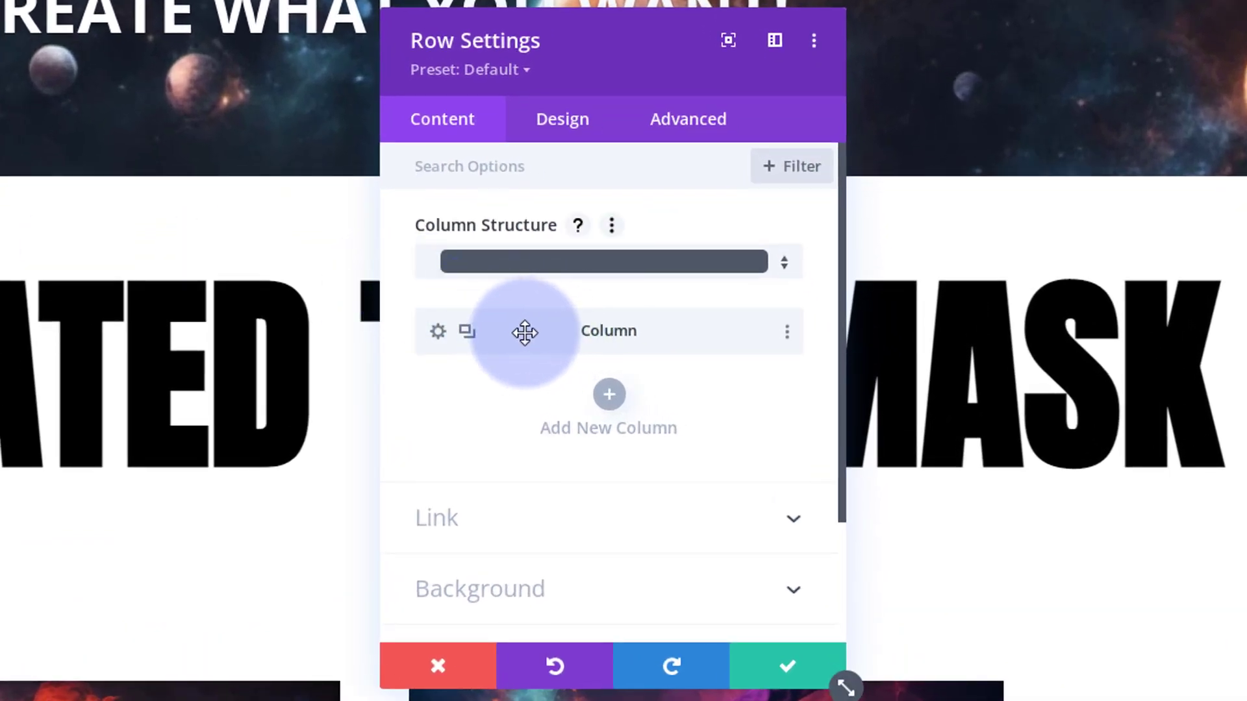
click(518, 189)
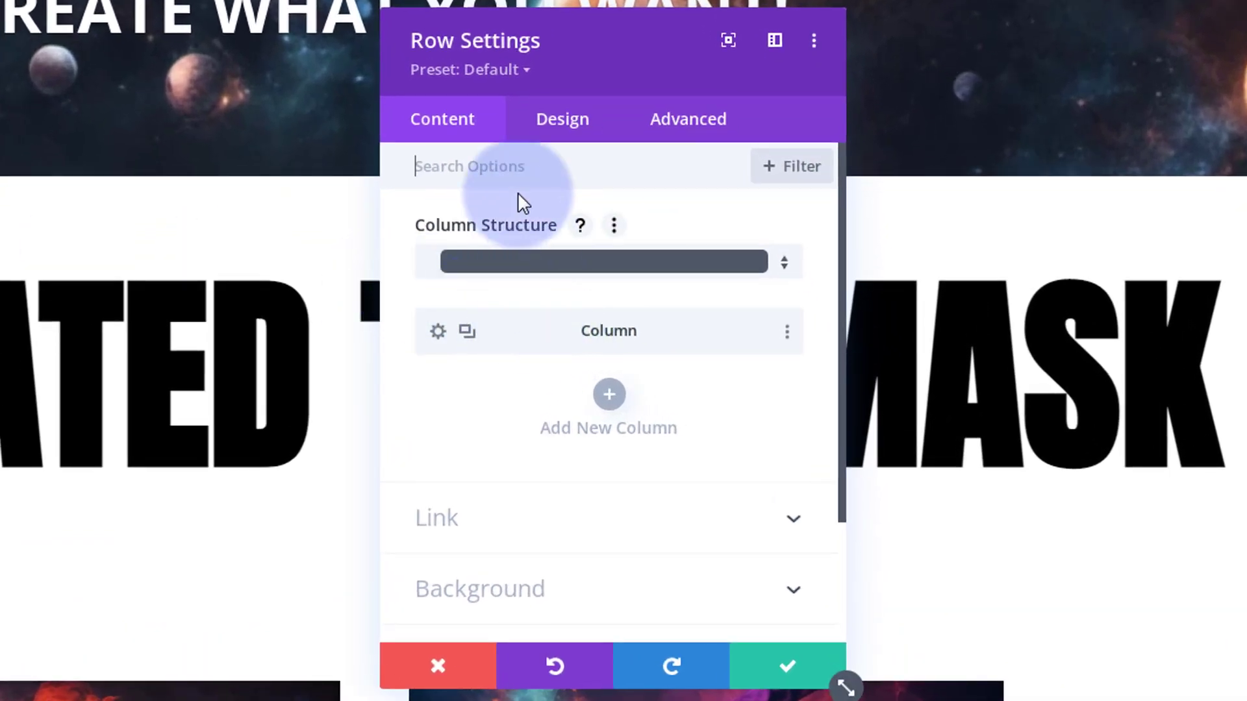
click(433, 334)
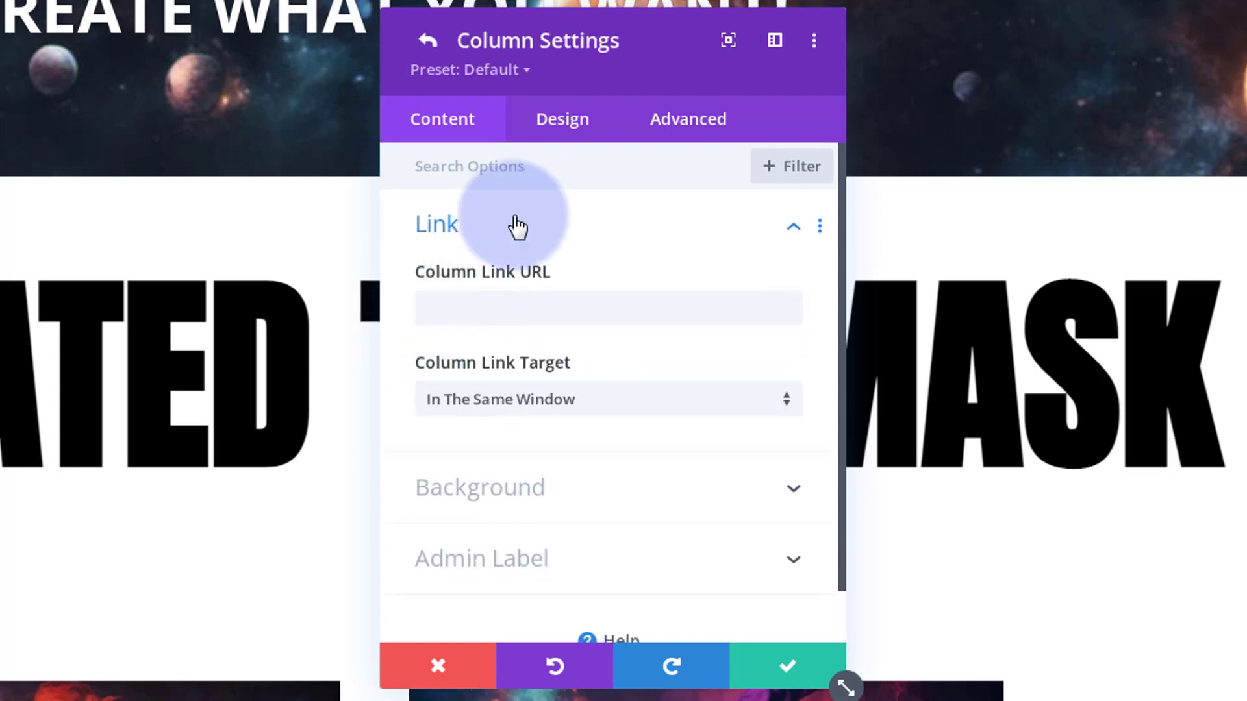
click(513, 499)
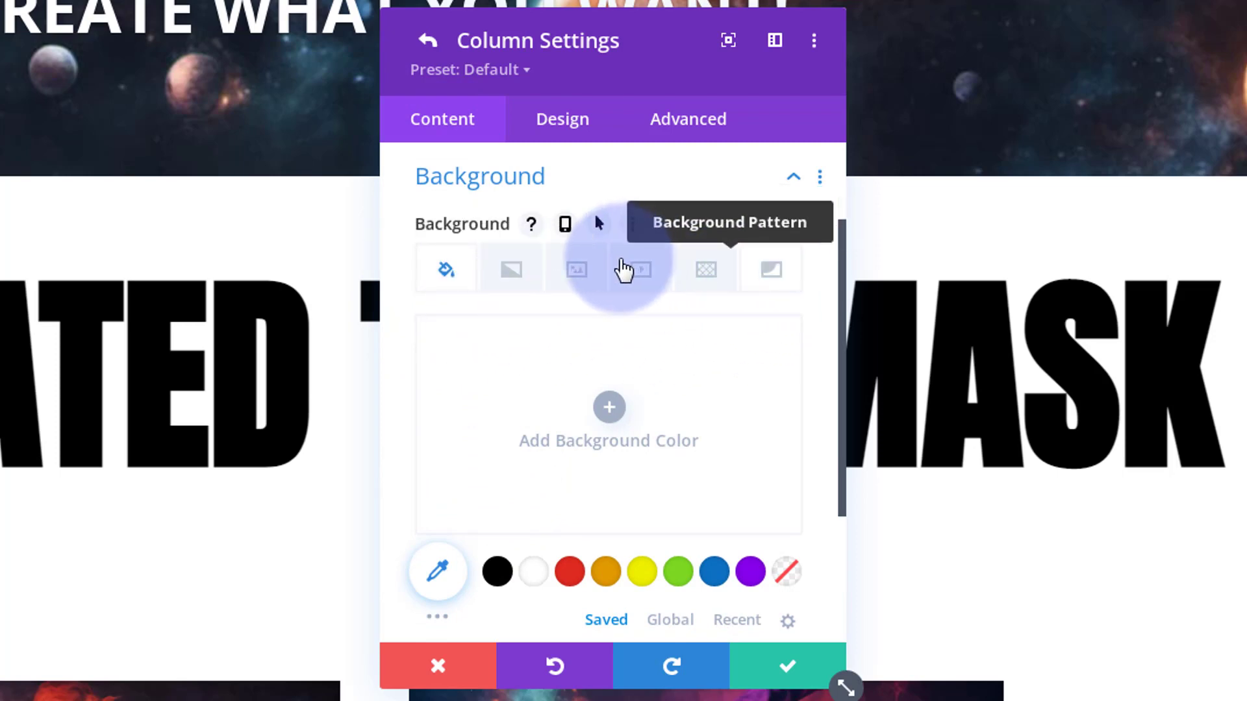
click(578, 270)
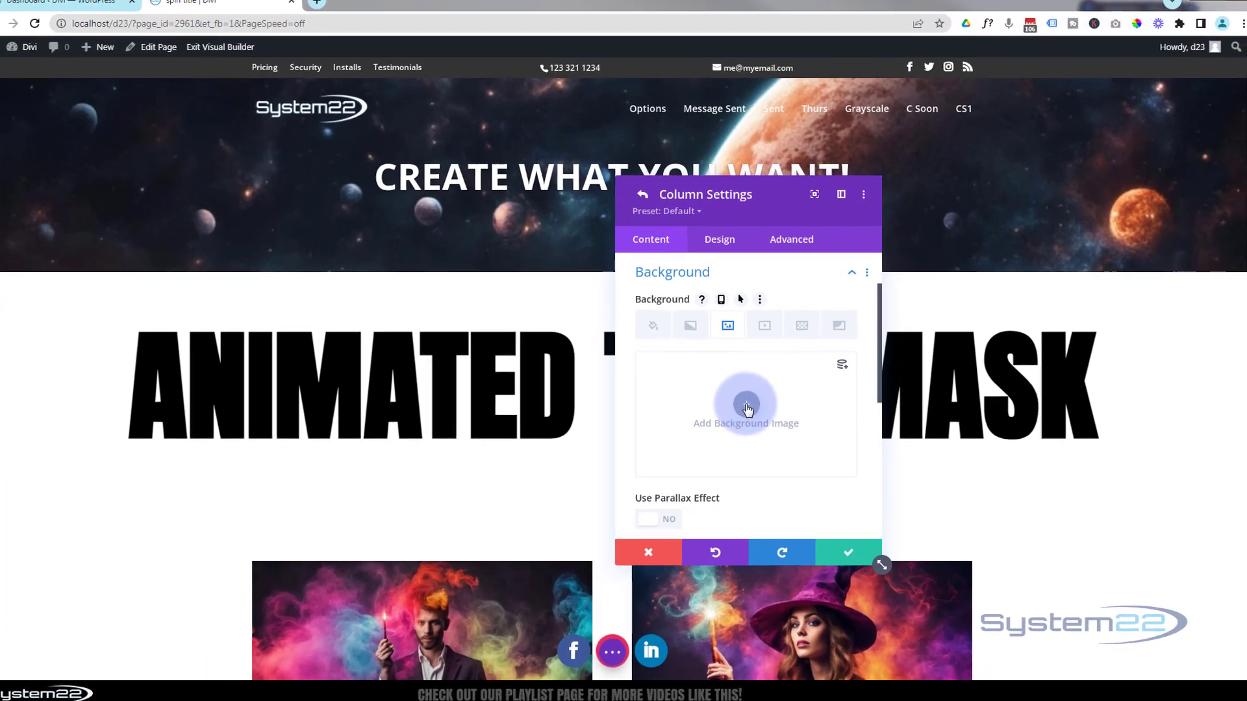
click(747, 408)
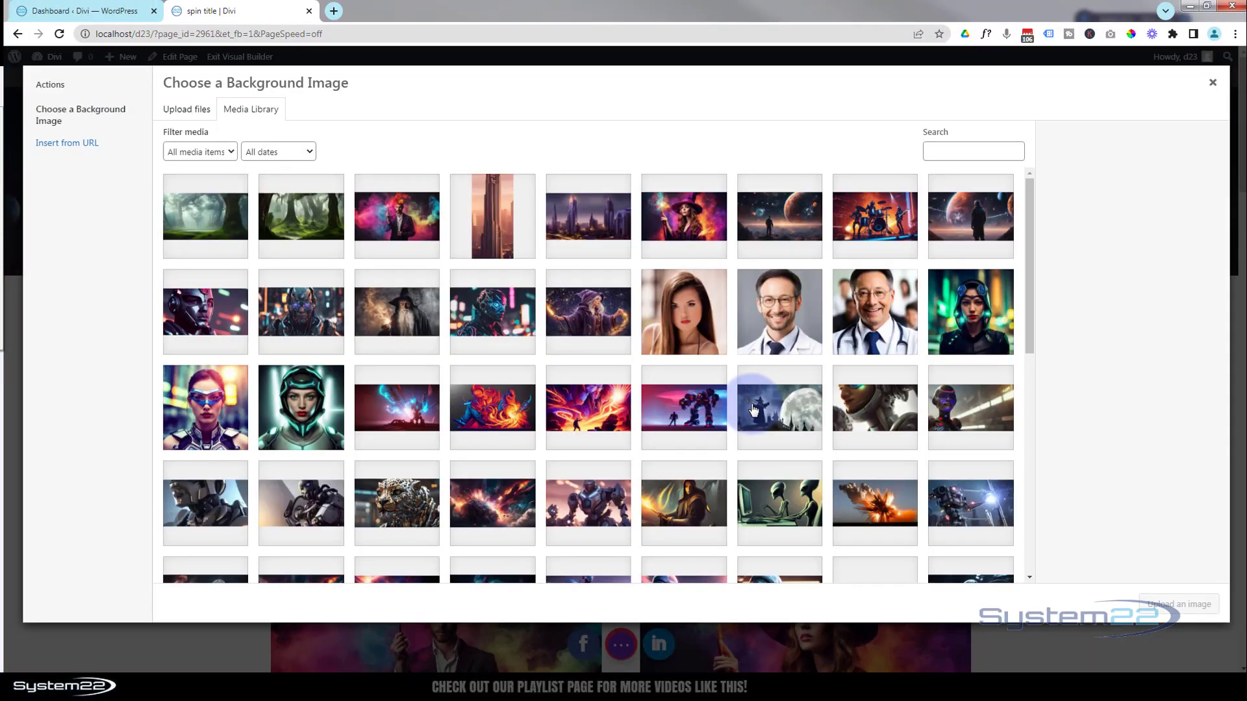
click(507, 412)
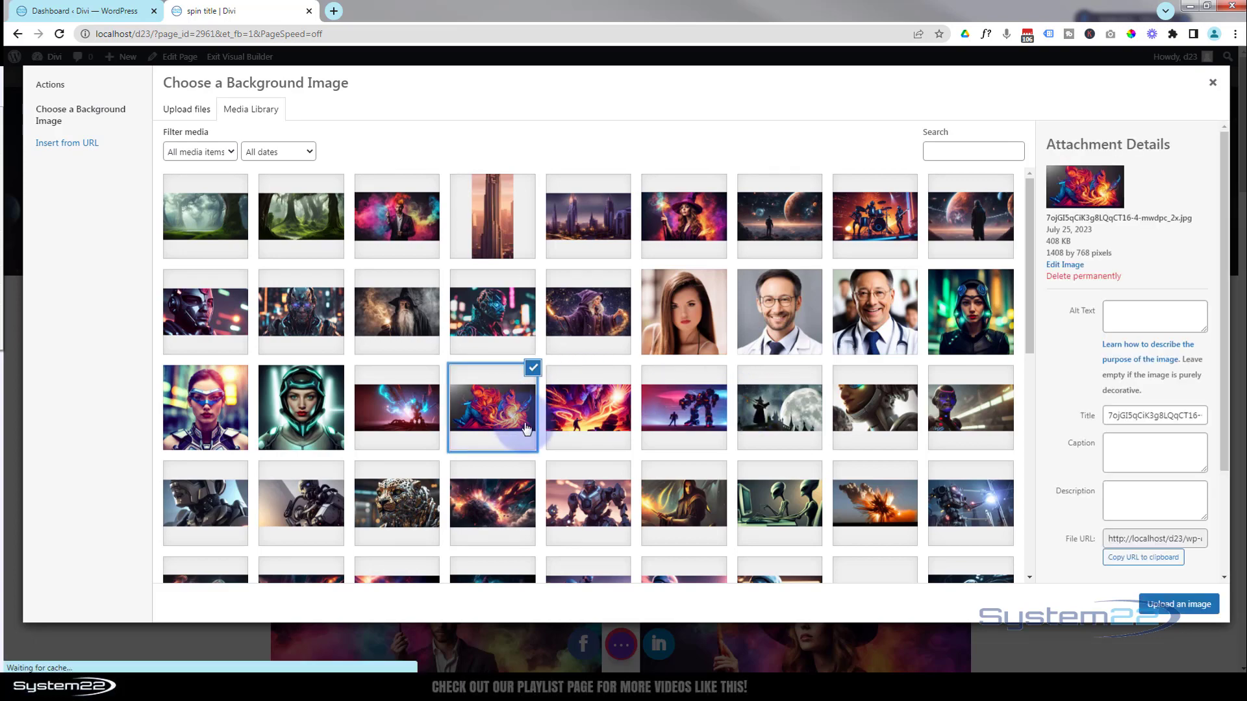
click(1169, 613)
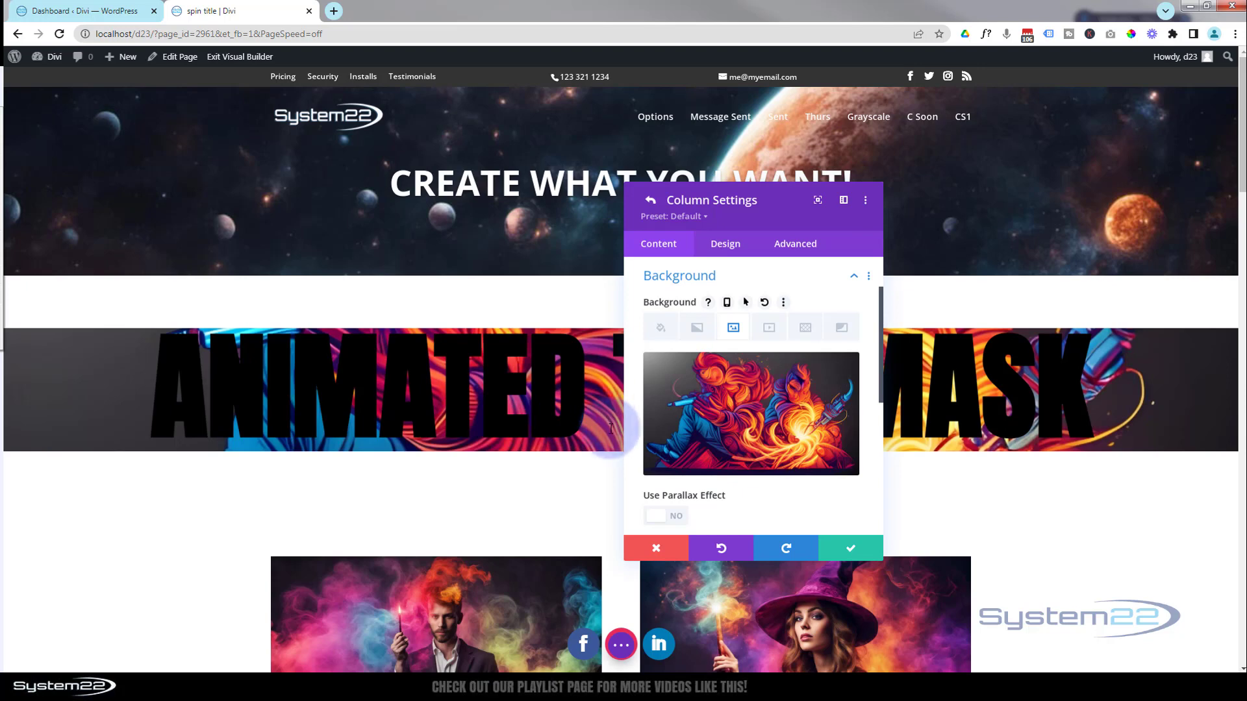
click(851, 551)
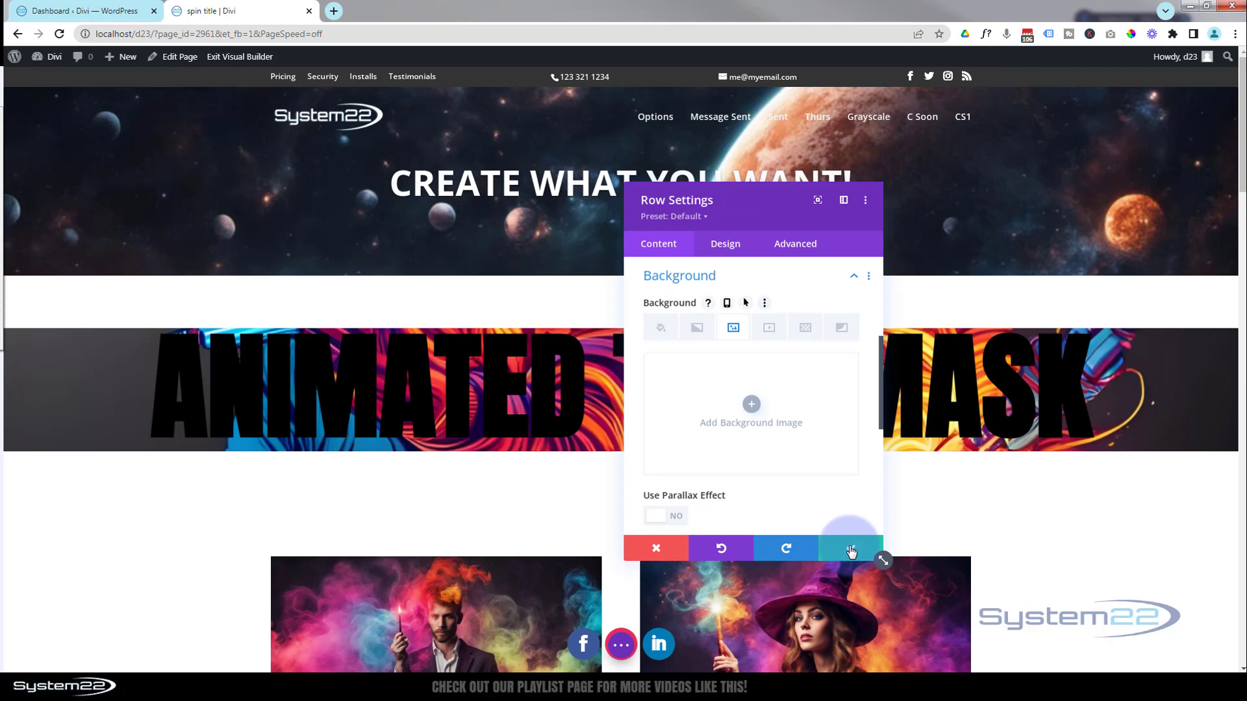
click(851, 551)
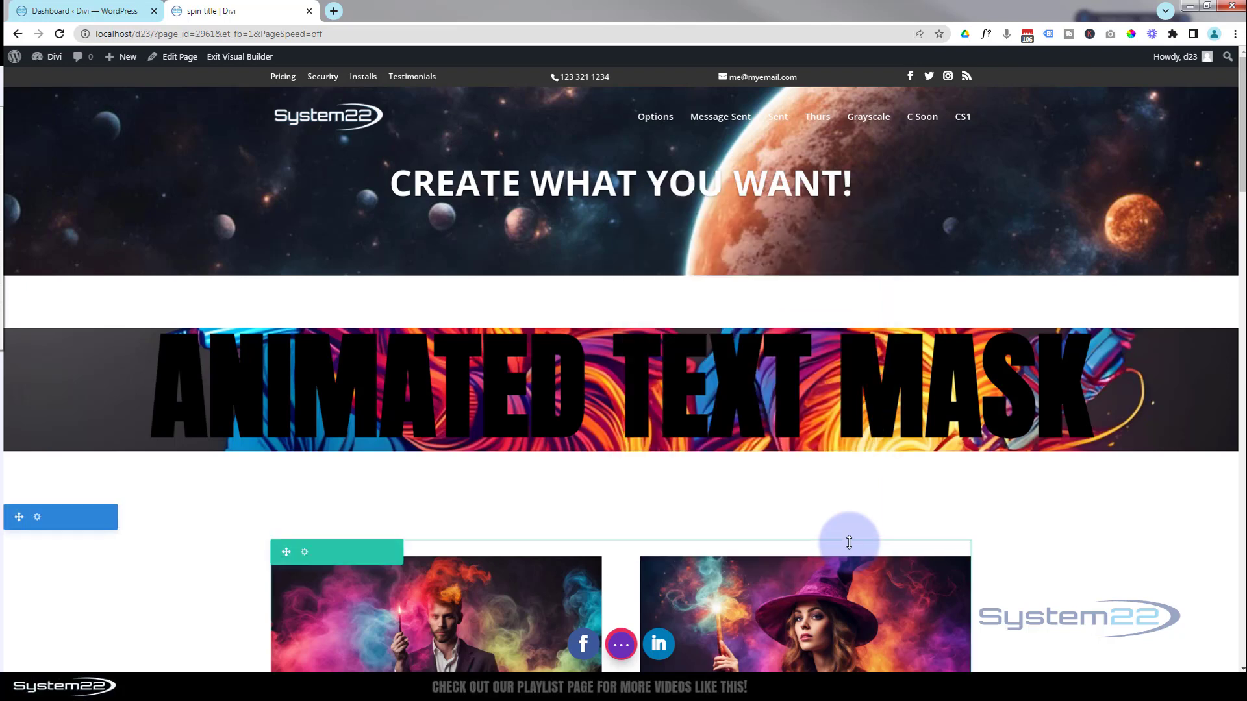
Set the background color of the Animated Text Mask text module to white (#ffffff)
mouse_move(592, 369)
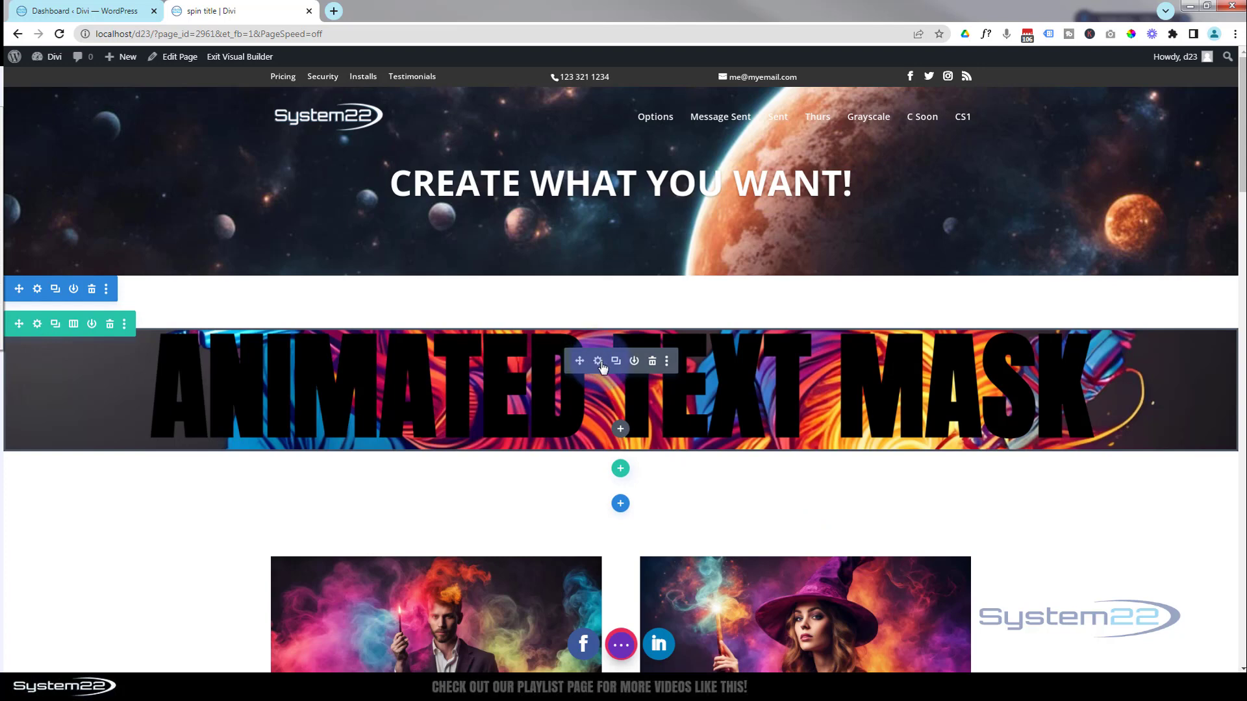
click(597, 363)
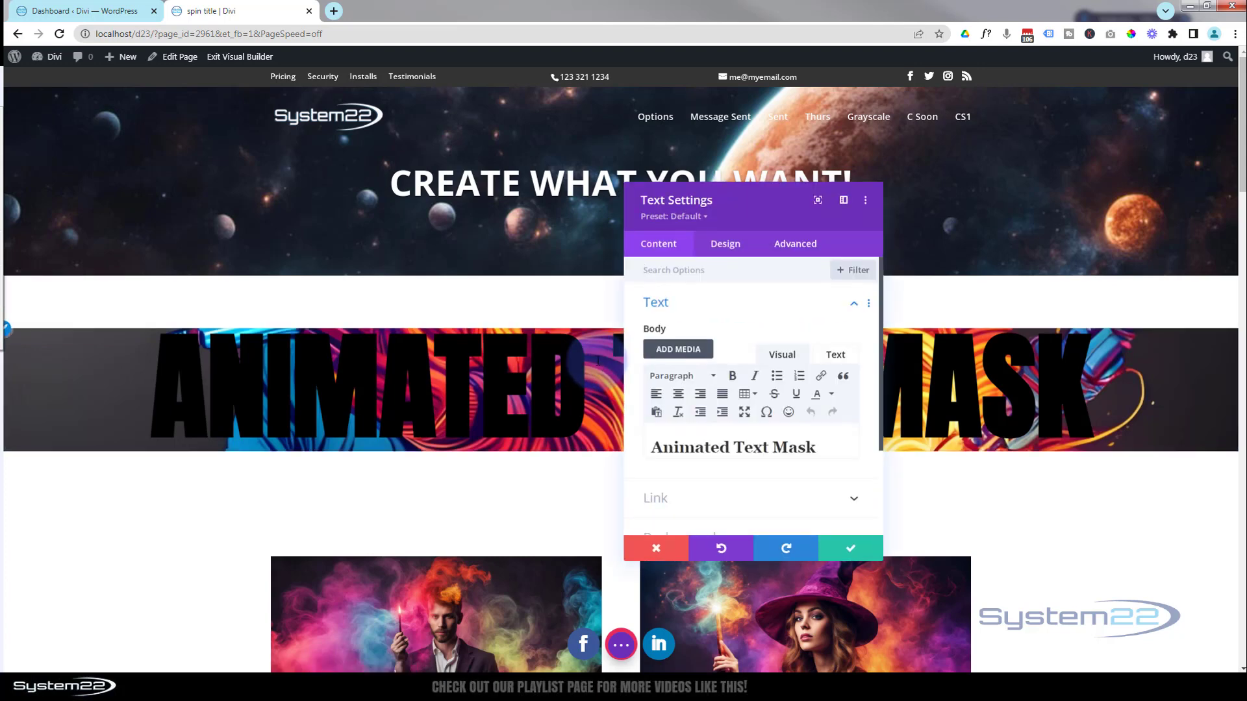
scroll(721, 400, down, 2)
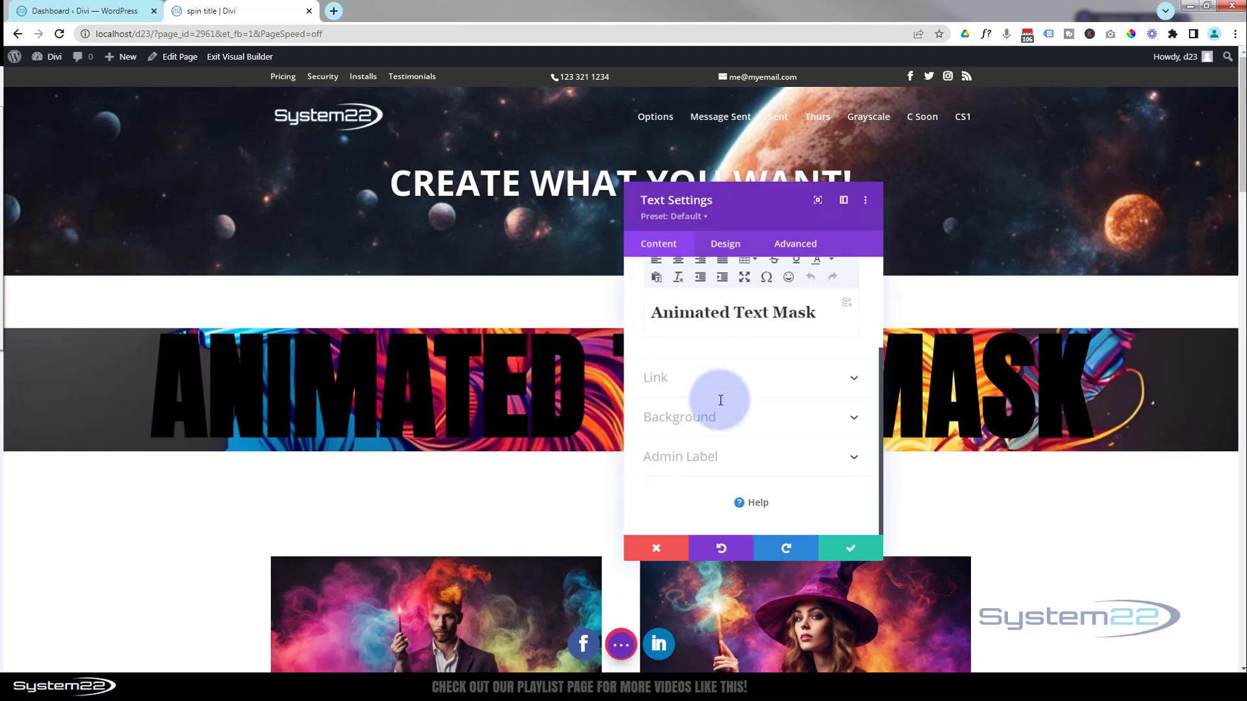
click(743, 426)
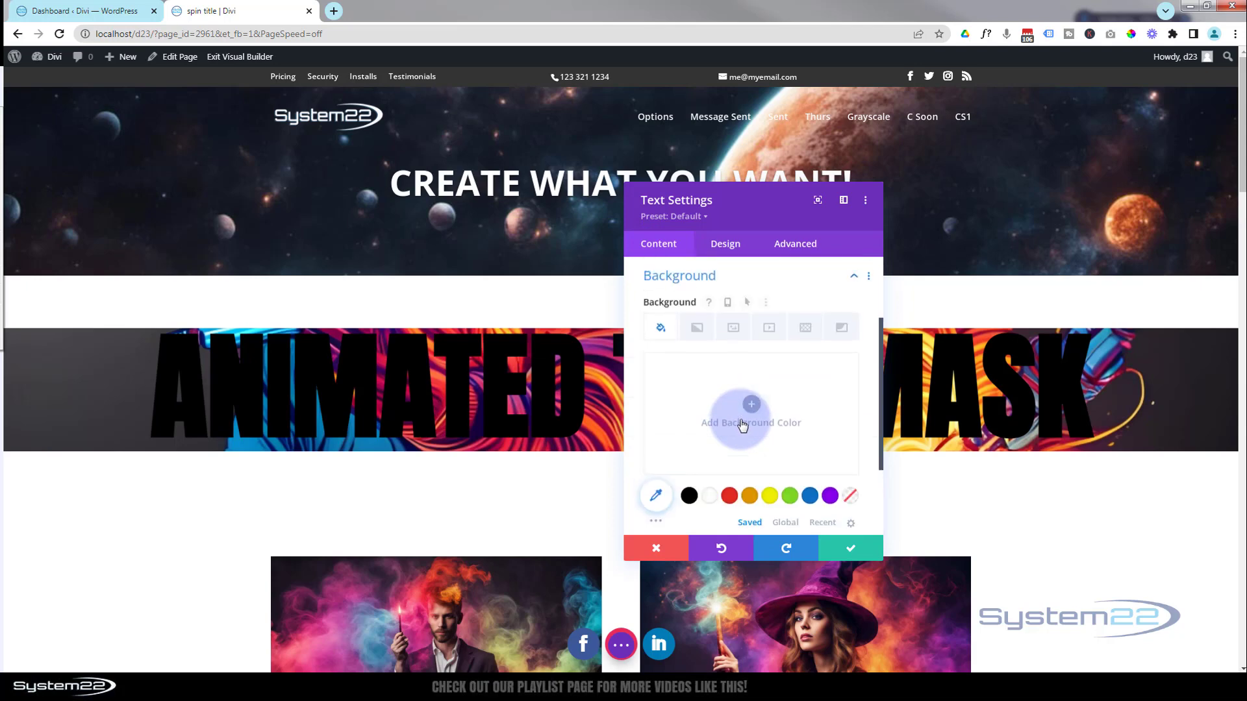
click(711, 496)
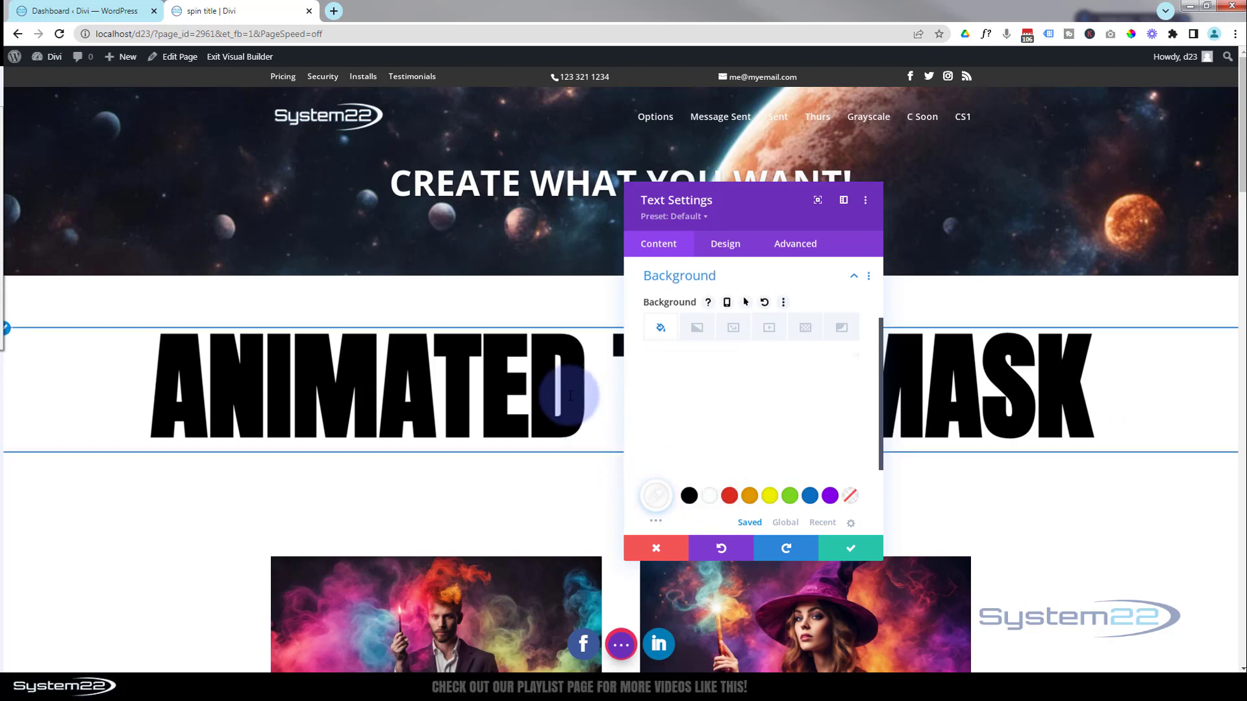
Set the text module's filter blend mode to Screen and save the module
mouse_move(694, 399)
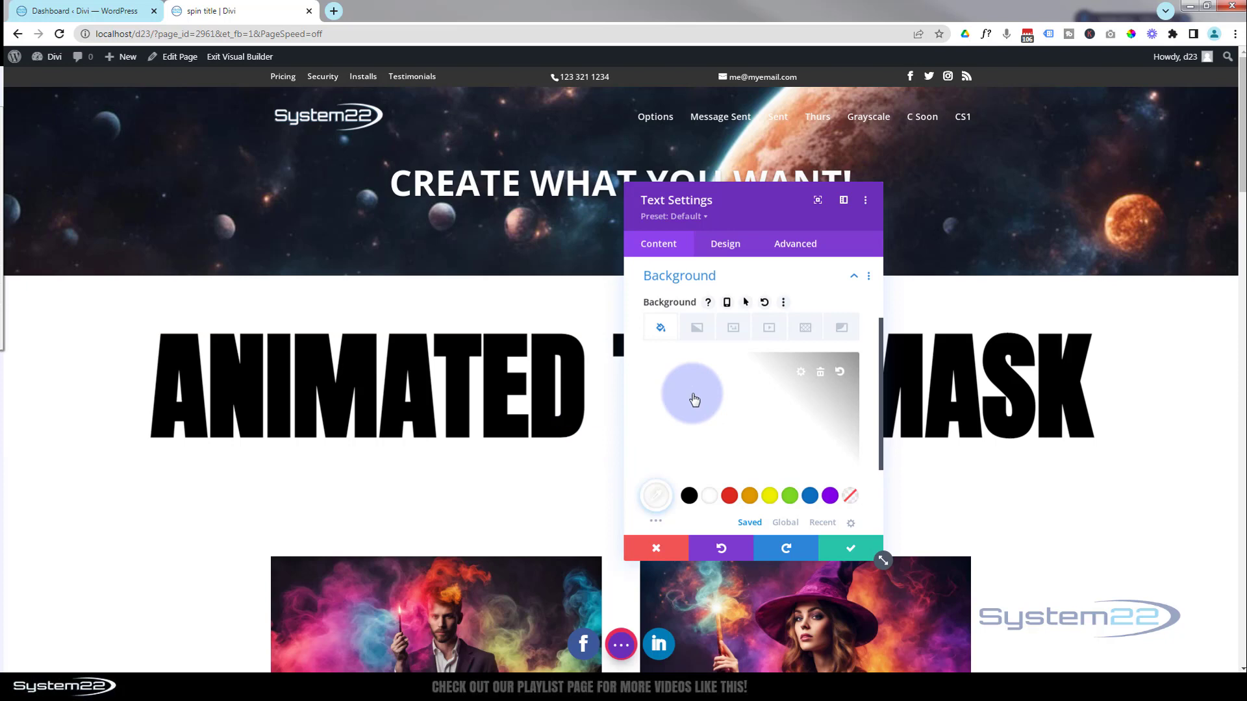
click(731, 247)
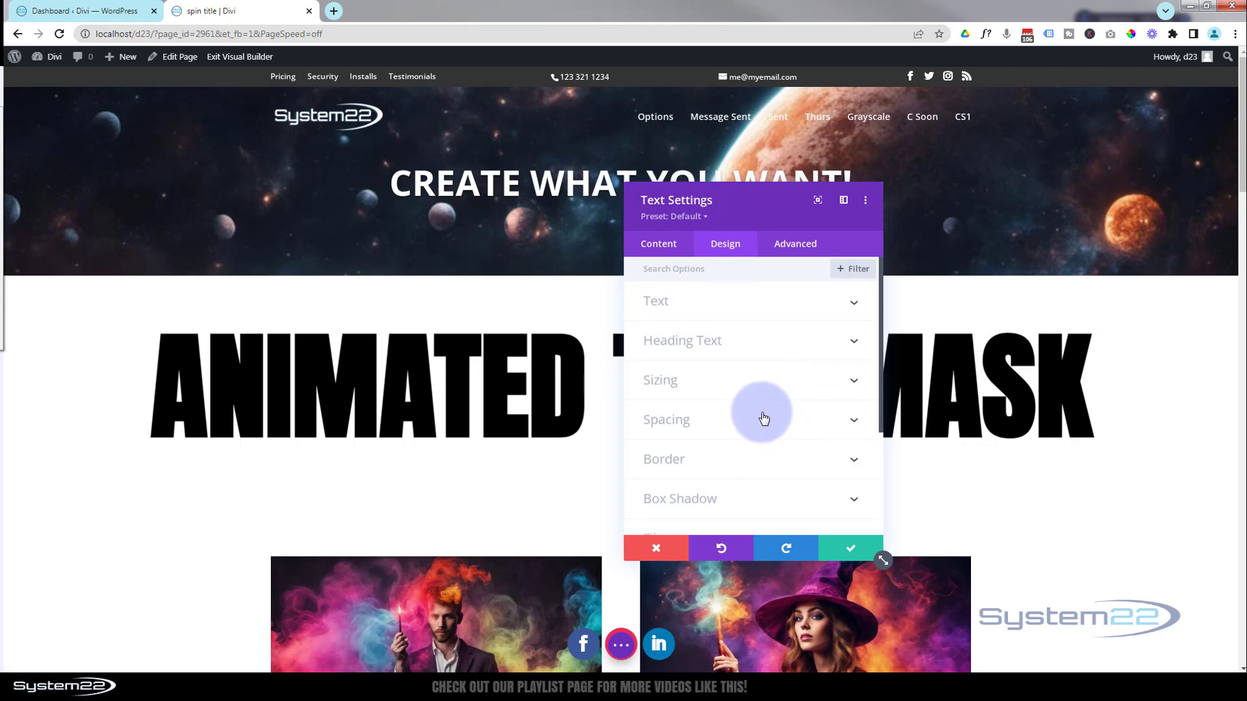
scroll(765, 416, down, 3)
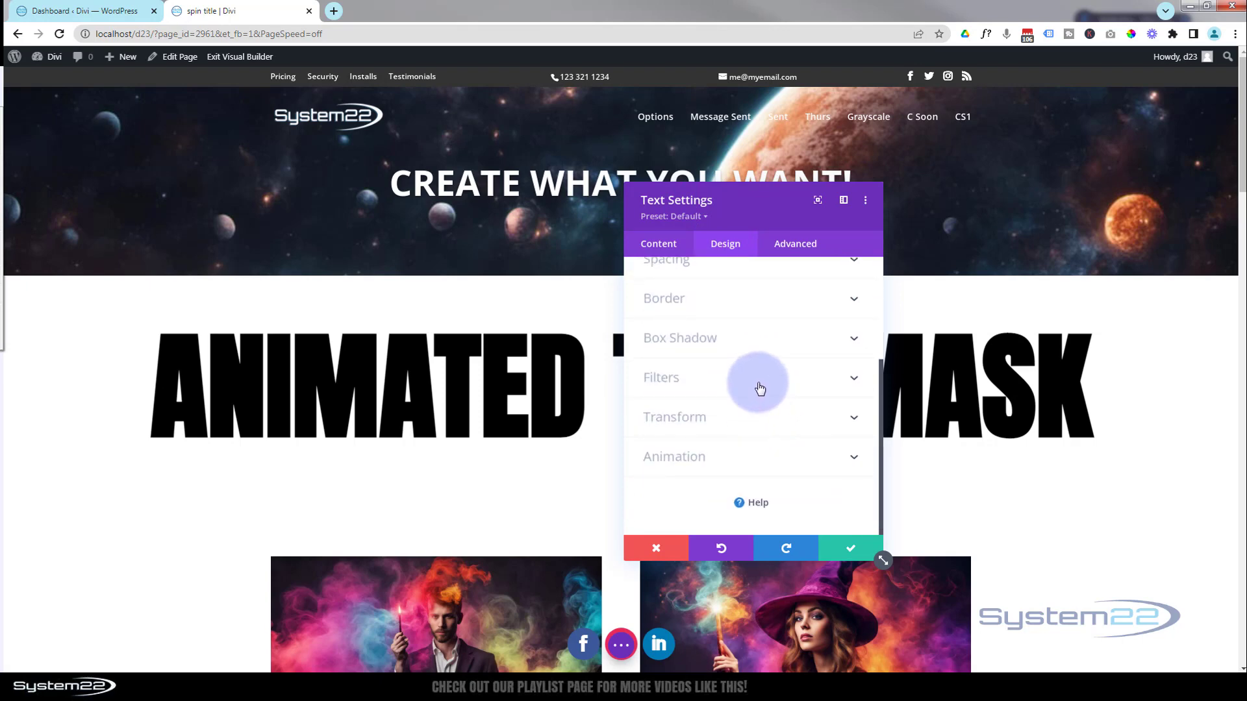
click(760, 389)
scroll(751, 417, down, 3)
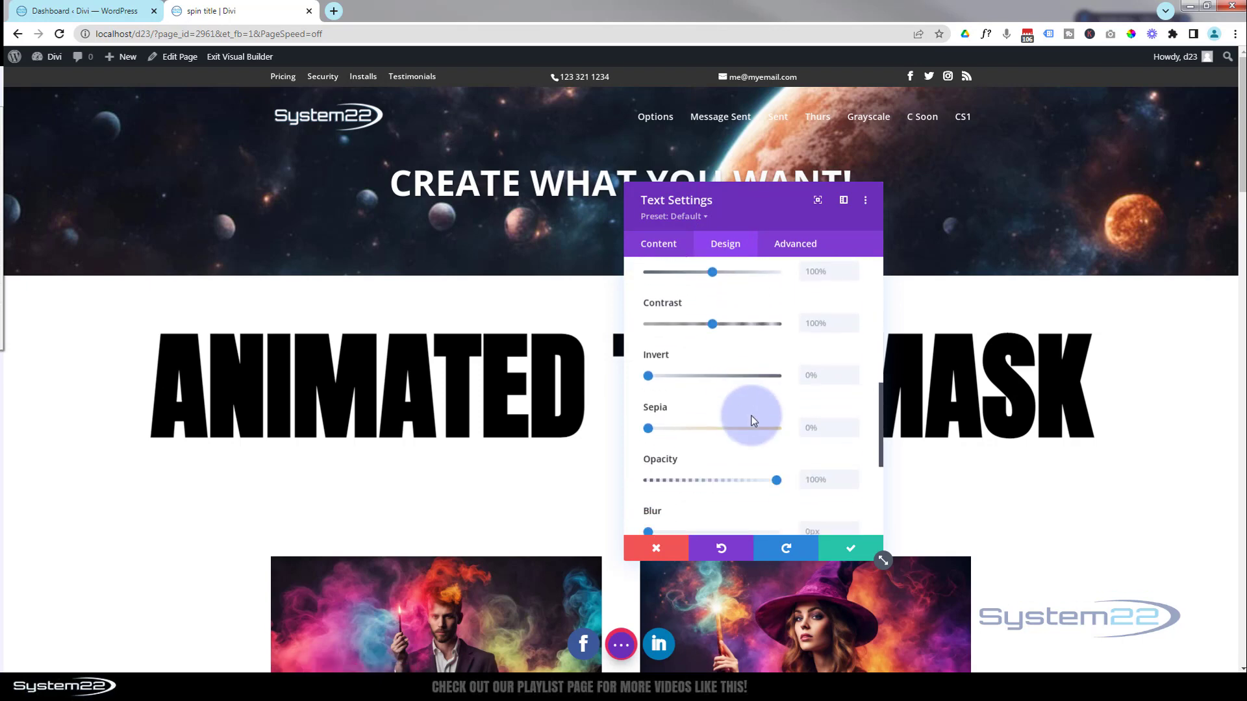
scroll(752, 421, down, 4)
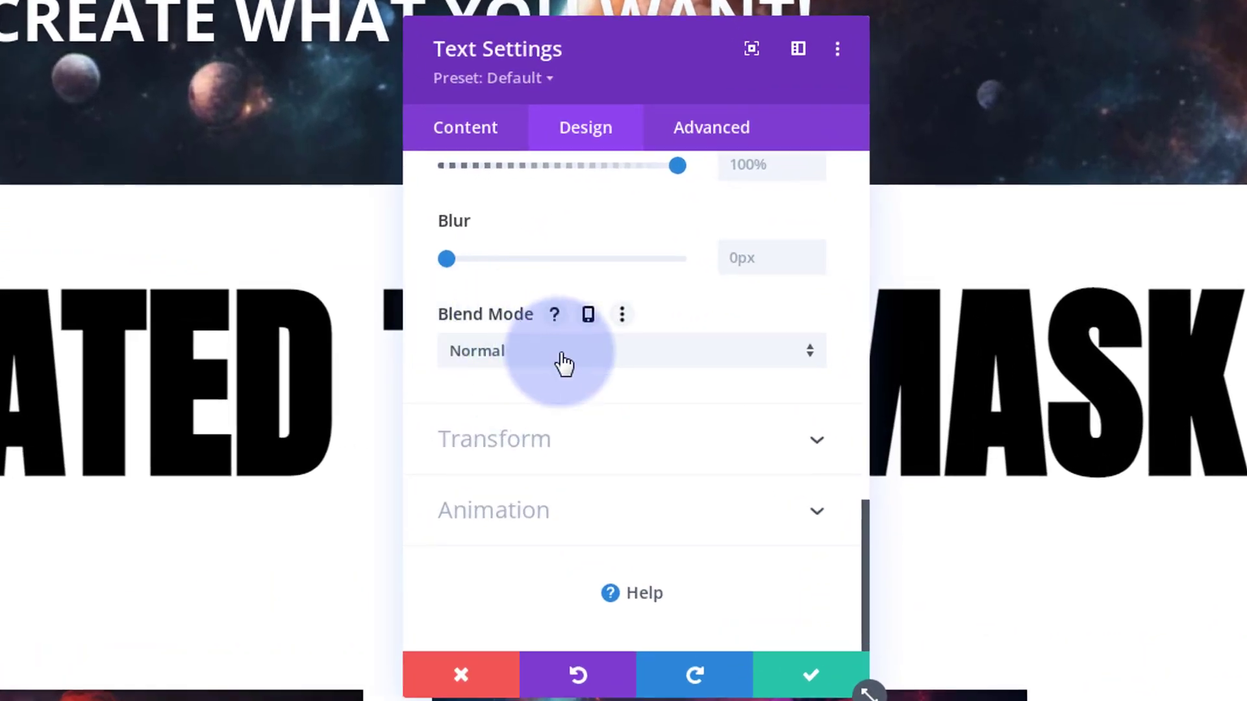
click(563, 364)
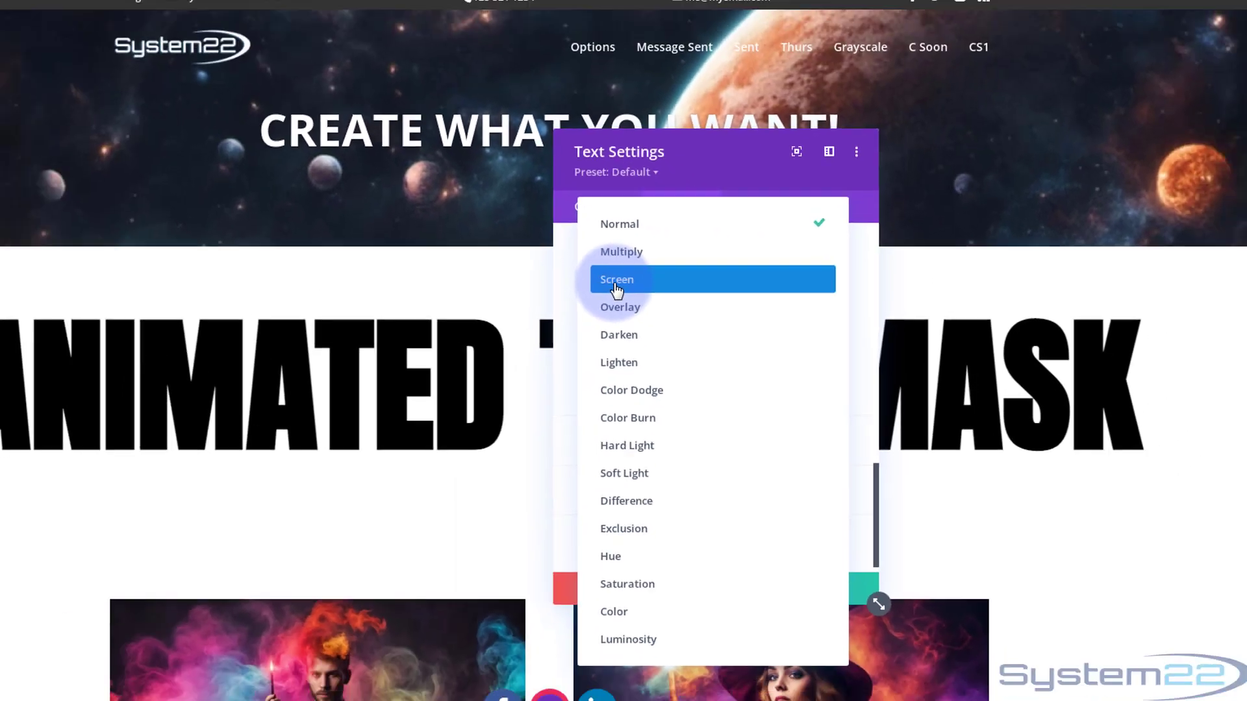
click(616, 286)
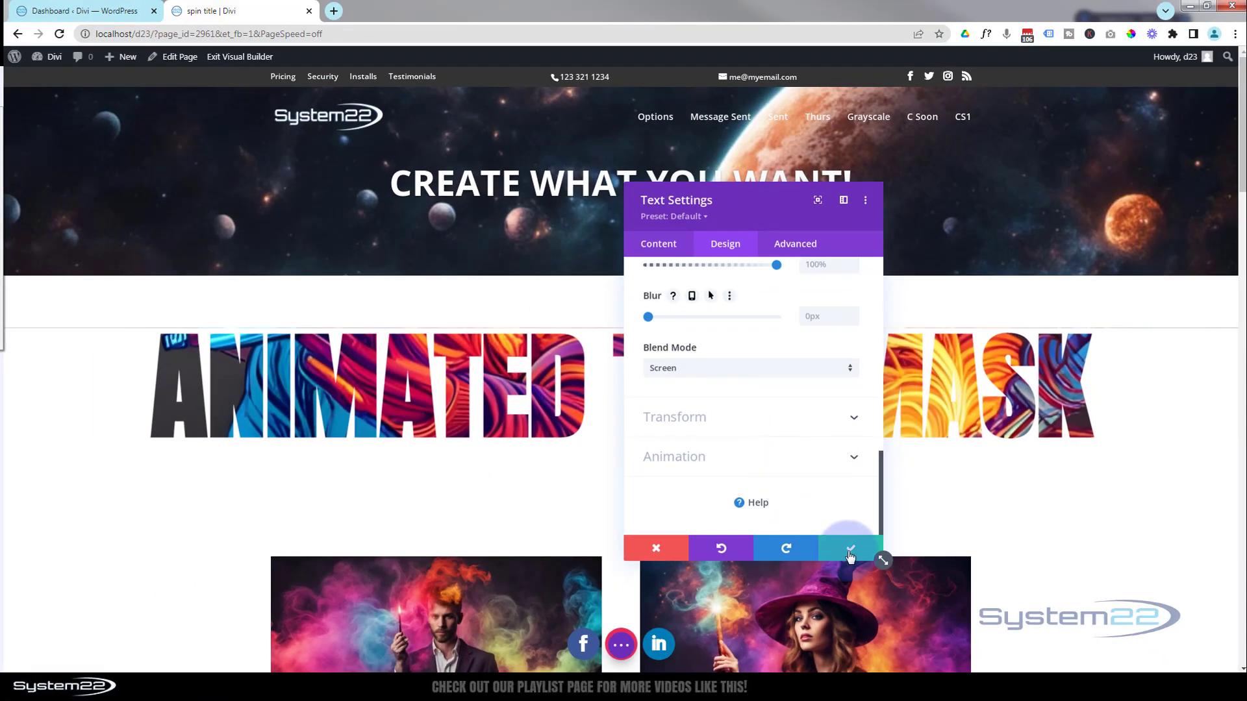
click(849, 552)
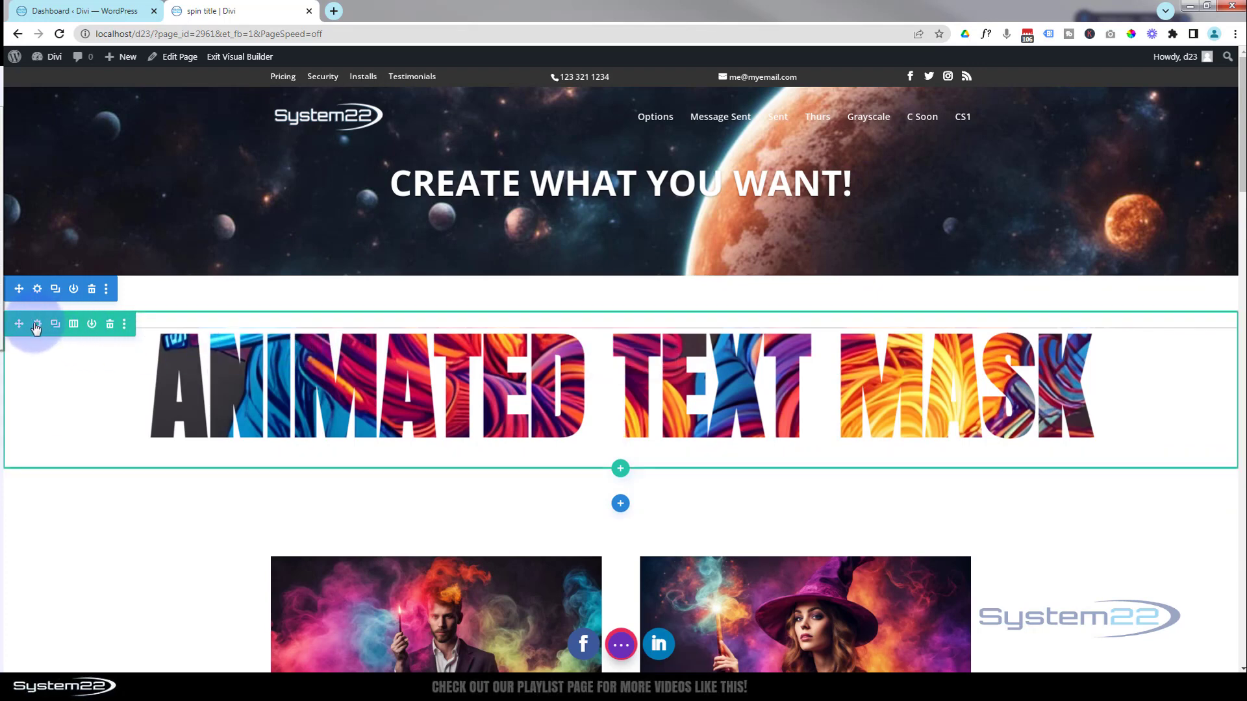
Set the title row's top padding to 0px and link the bottom padding to the same value
click(37, 329)
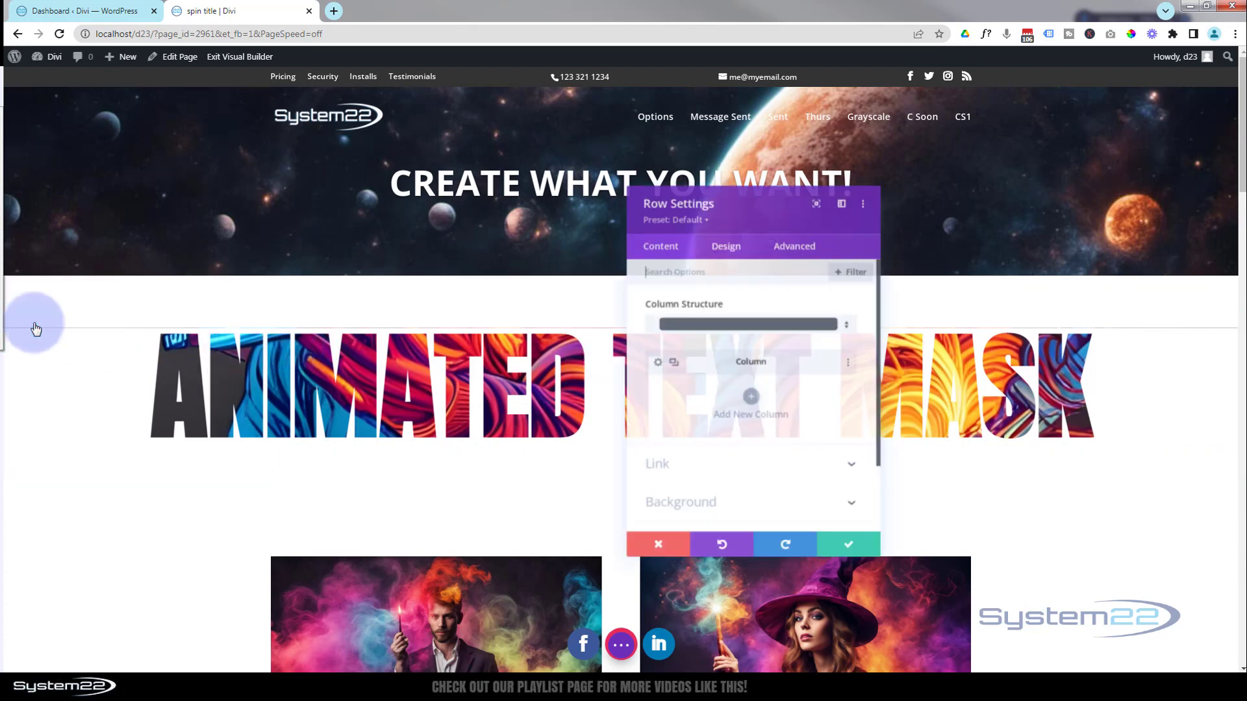
click(726, 247)
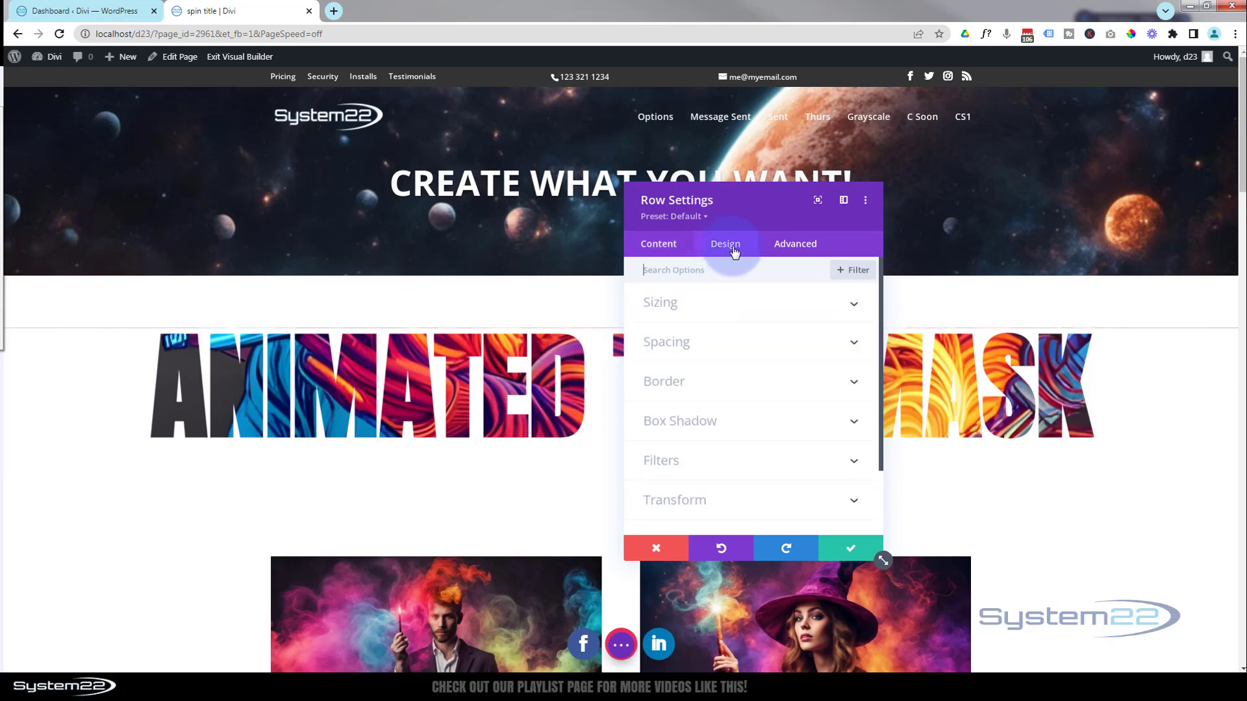
click(738, 344)
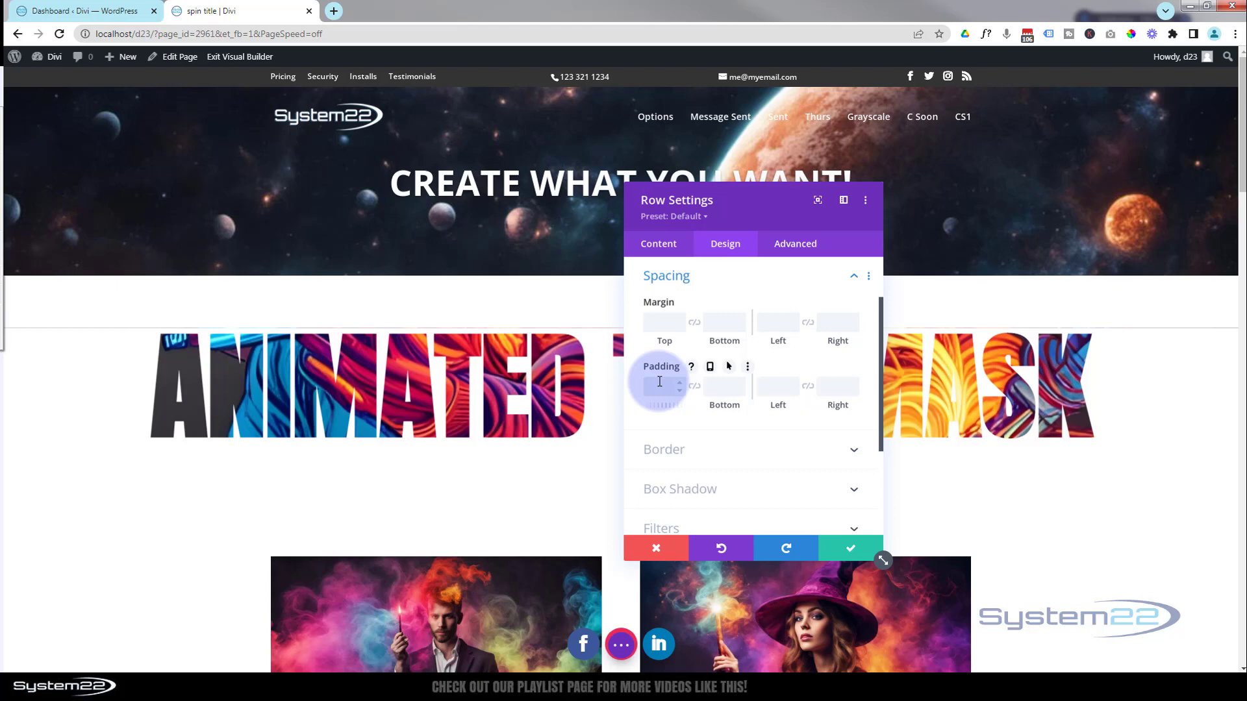
text(px)
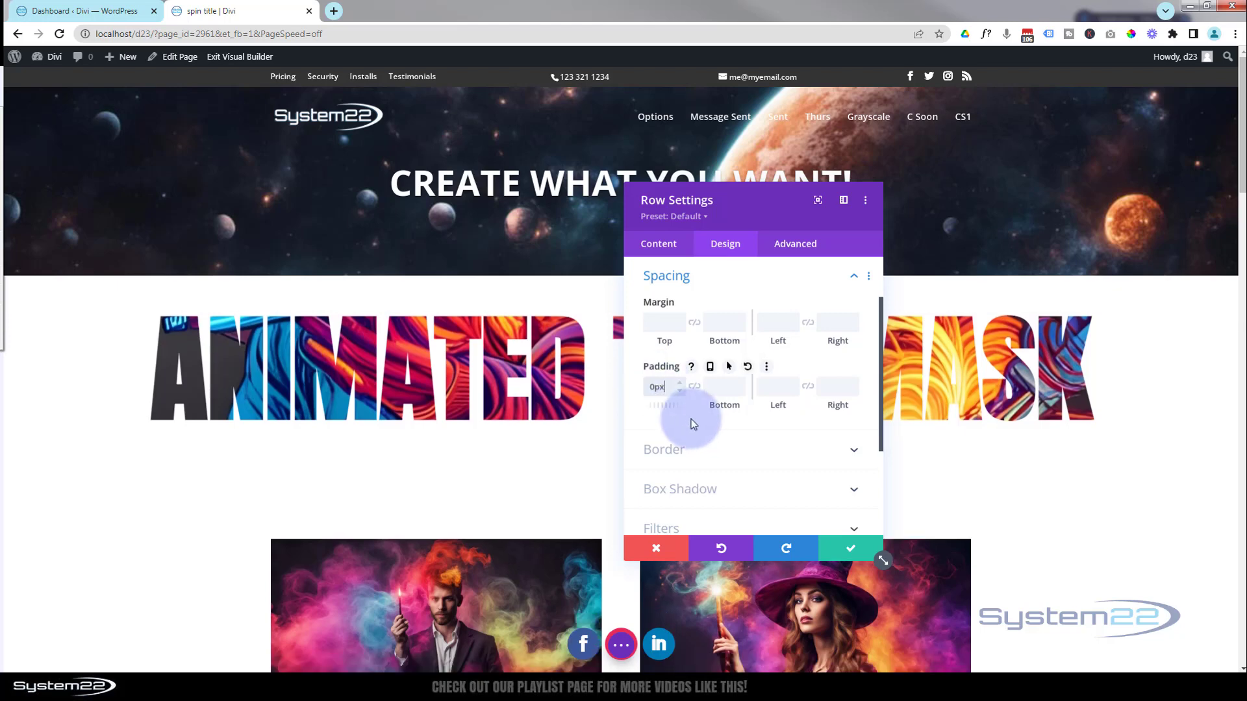
click(696, 389)
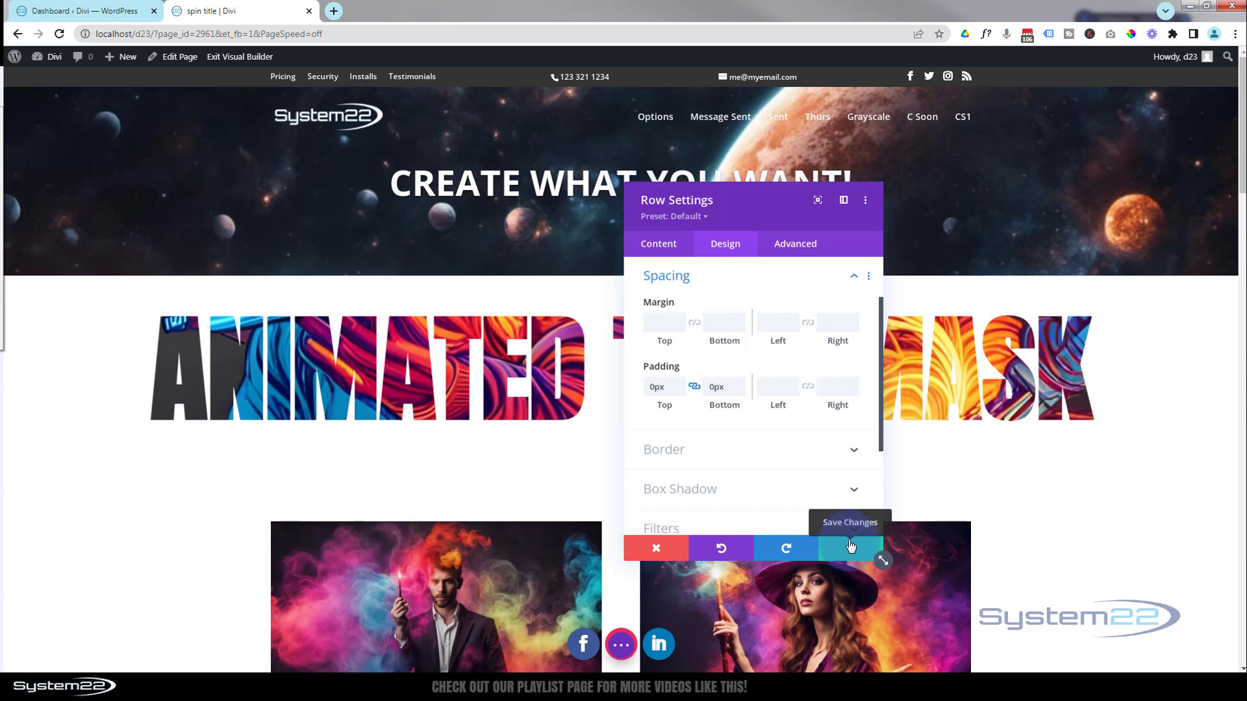
Add the saved red swatch as background color of the title row's column
drag(768, 209, 717, 229)
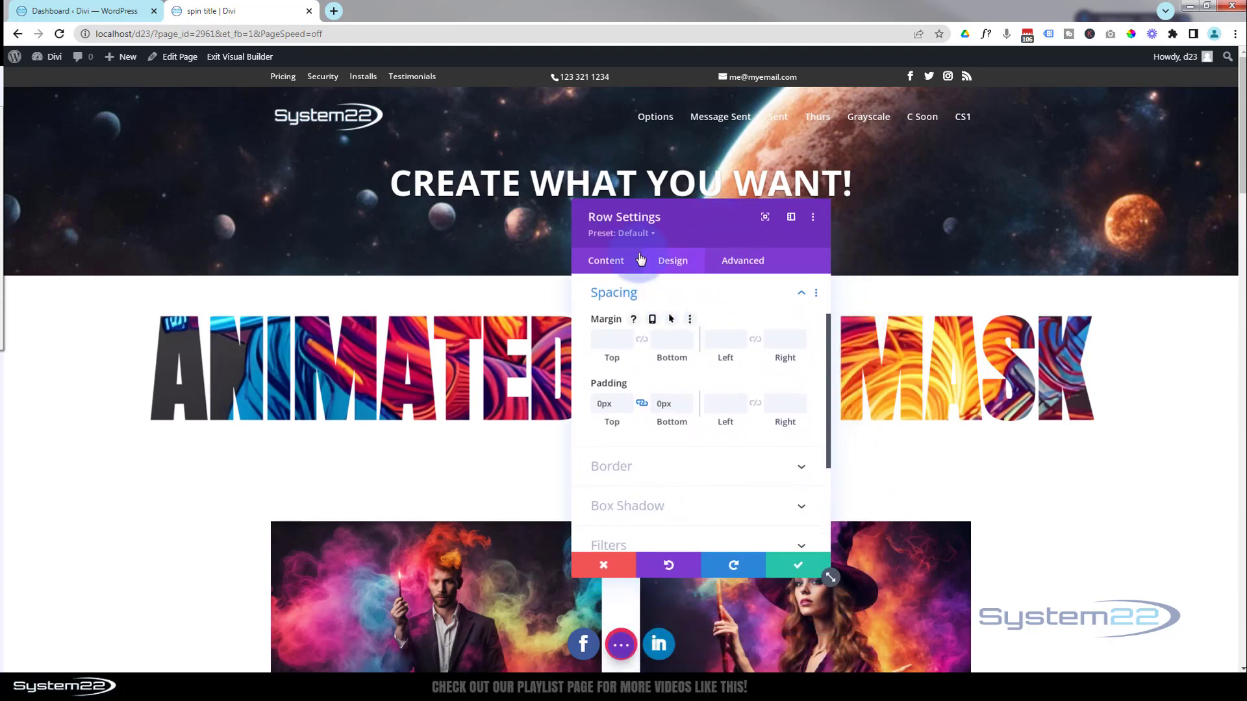
click(609, 261)
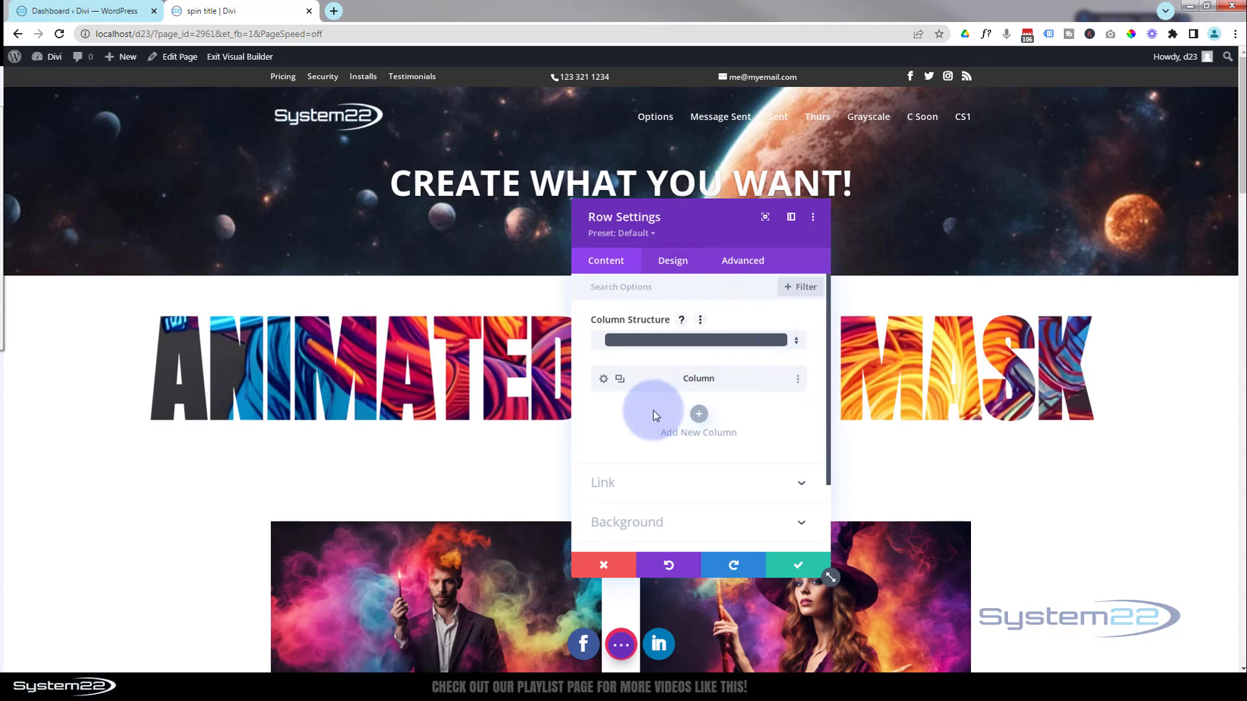
click(603, 382)
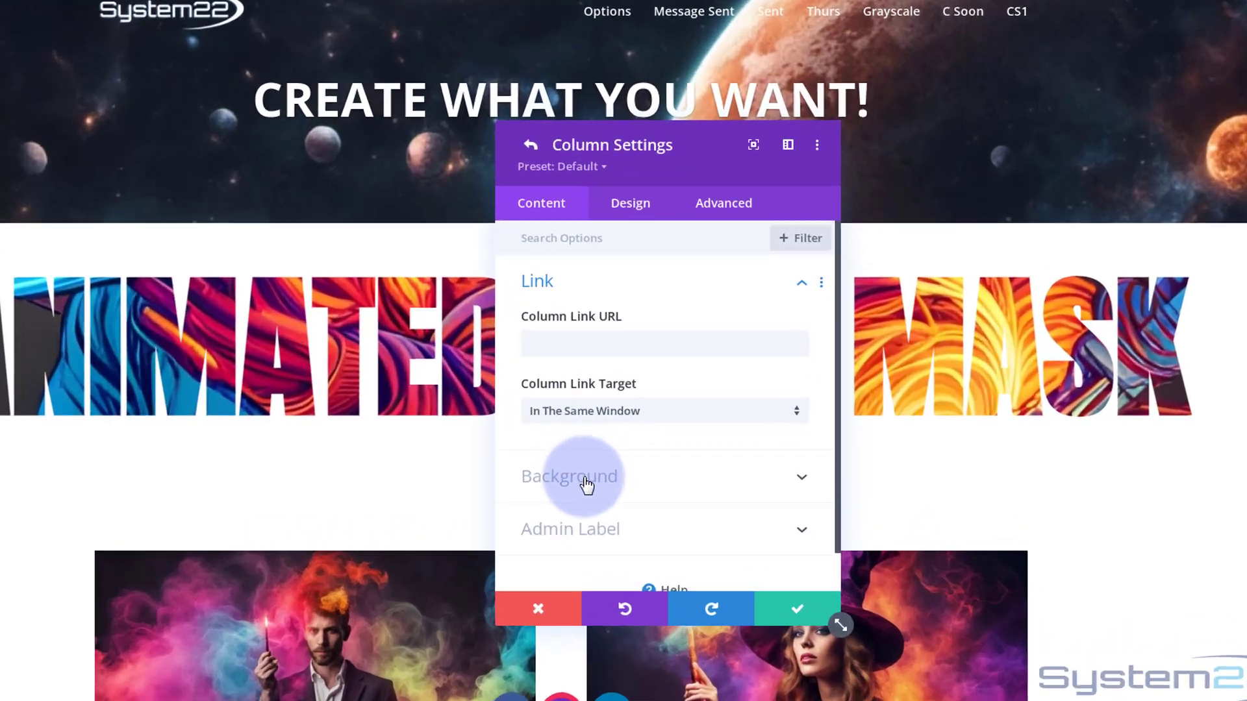
click(586, 484)
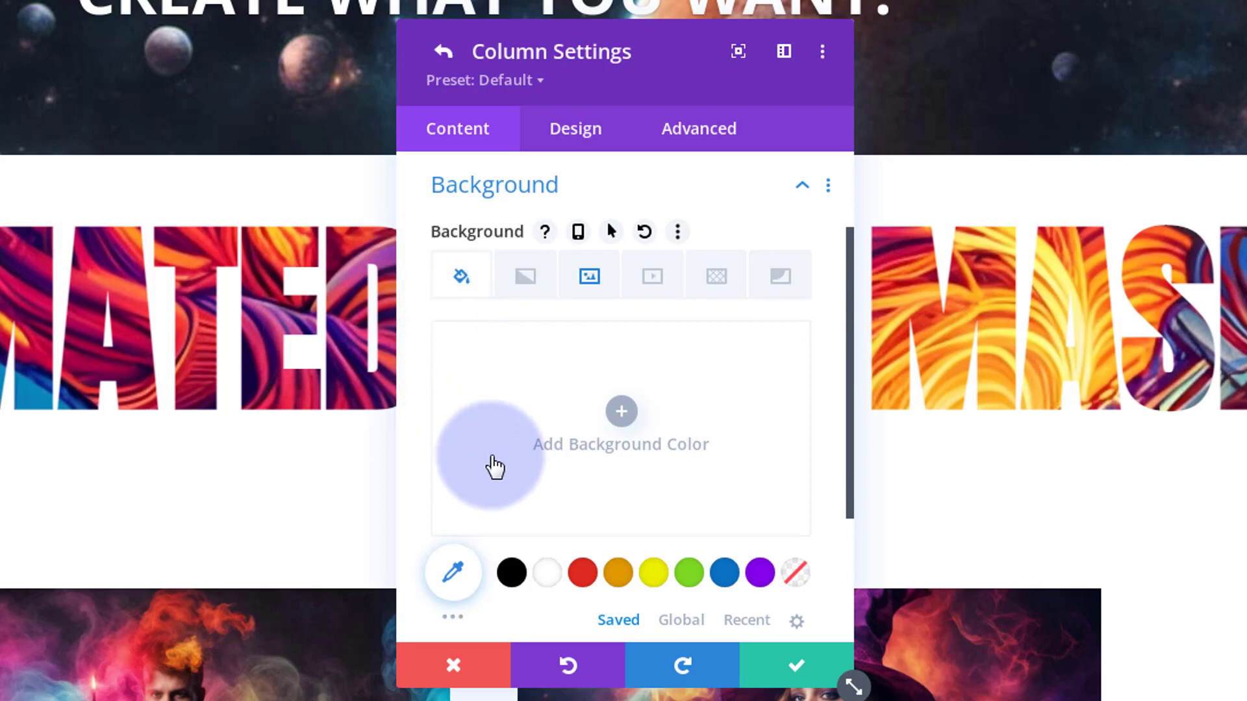
click(583, 573)
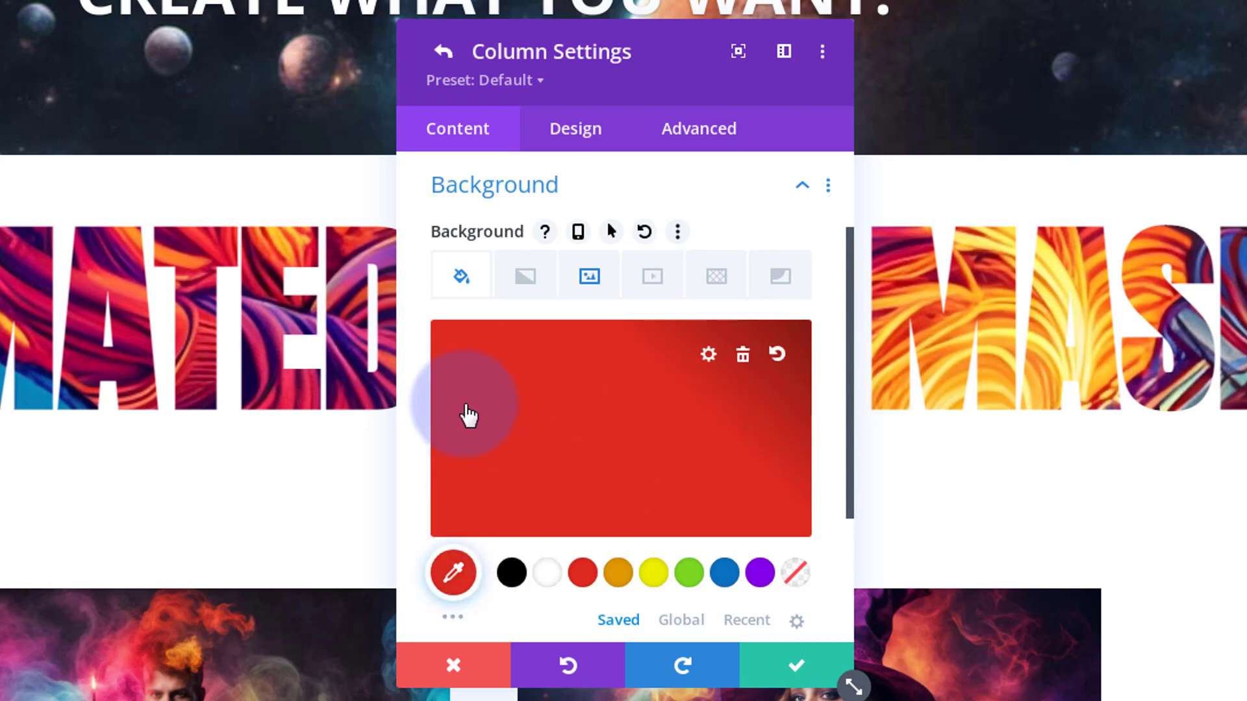
Set the background image blend of the title row's column to Multiply
click(591, 278)
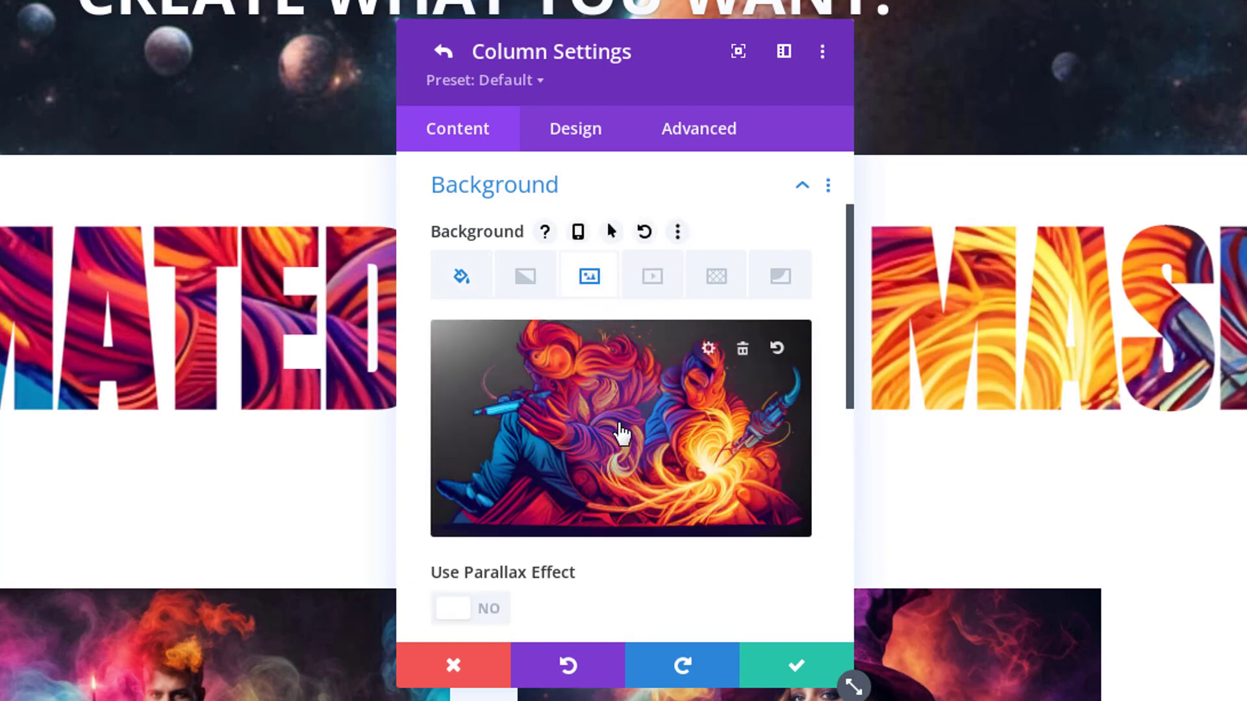
scroll(606, 220, down, 2)
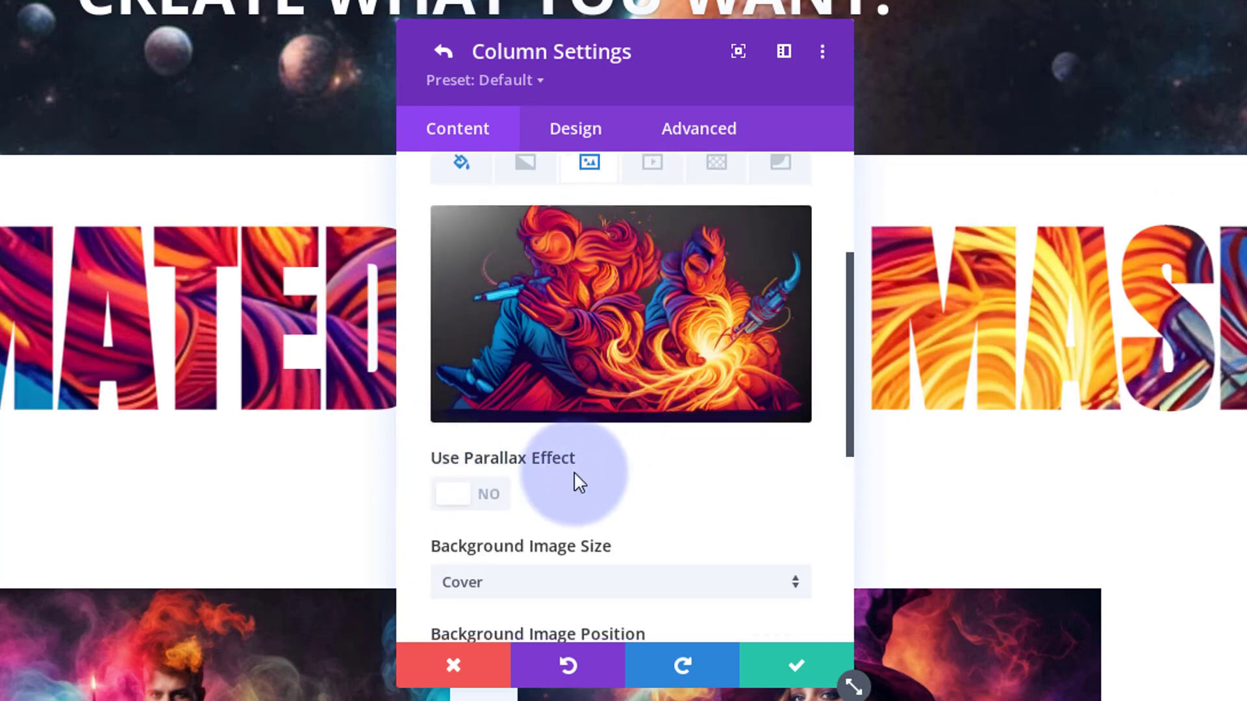
scroll(706, 495, down, 1)
scroll(705, 494, down, 7)
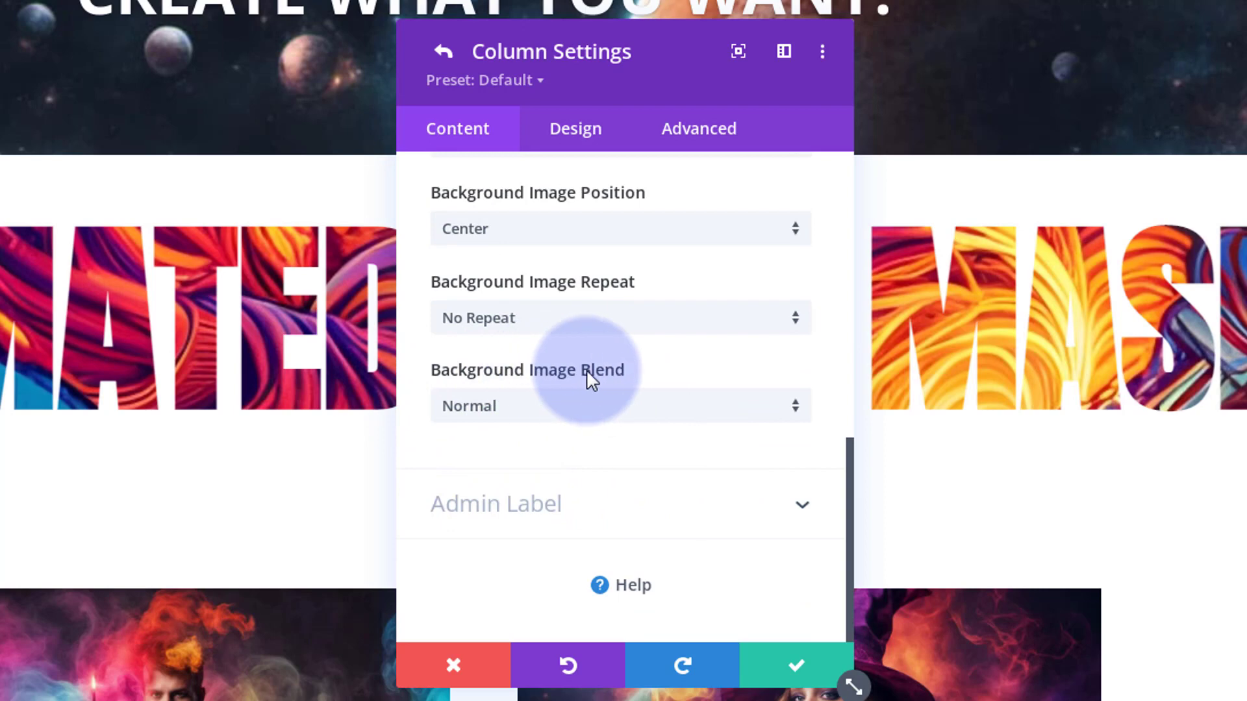
click(569, 417)
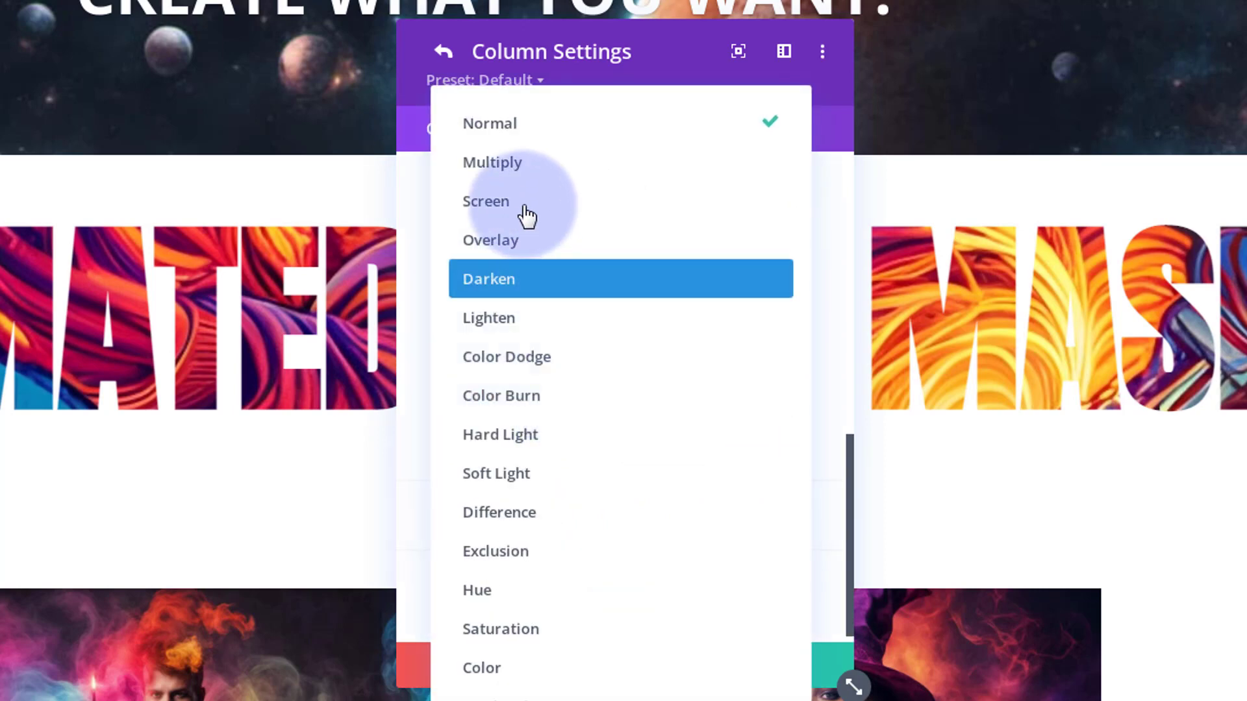
click(523, 181)
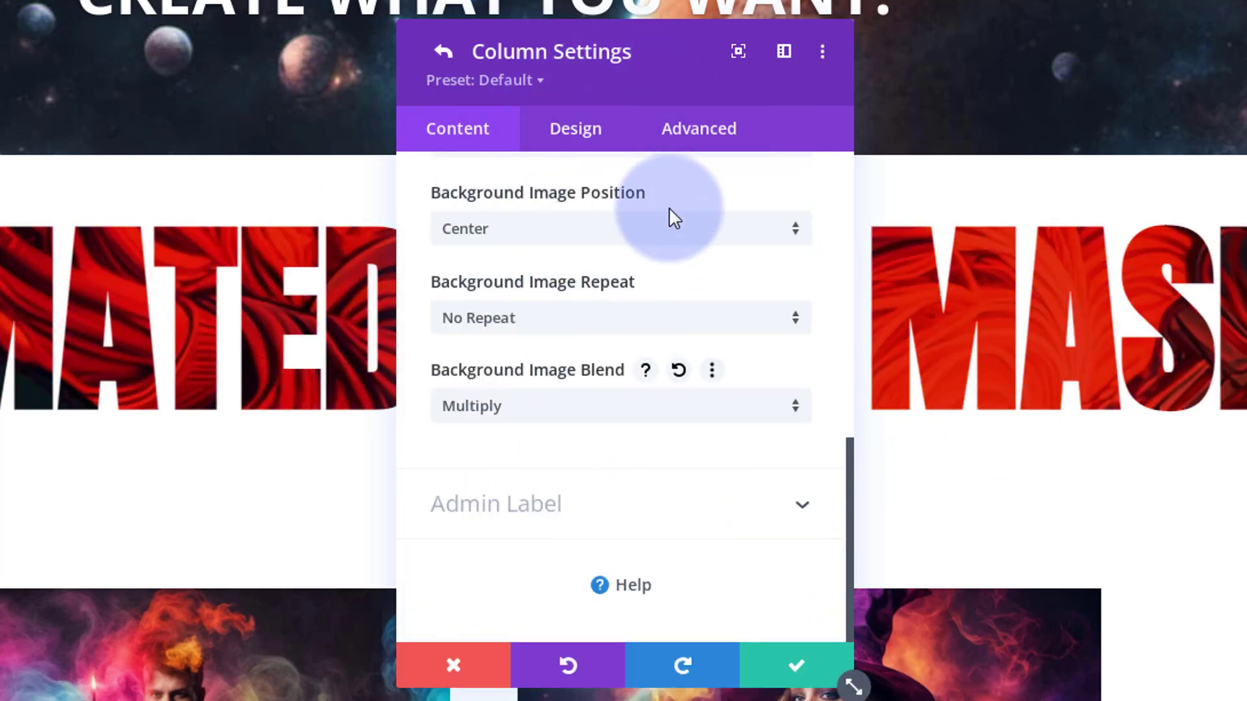
Assign the CSS class maskcol to the title row's column and save the column and row settings
click(717, 141)
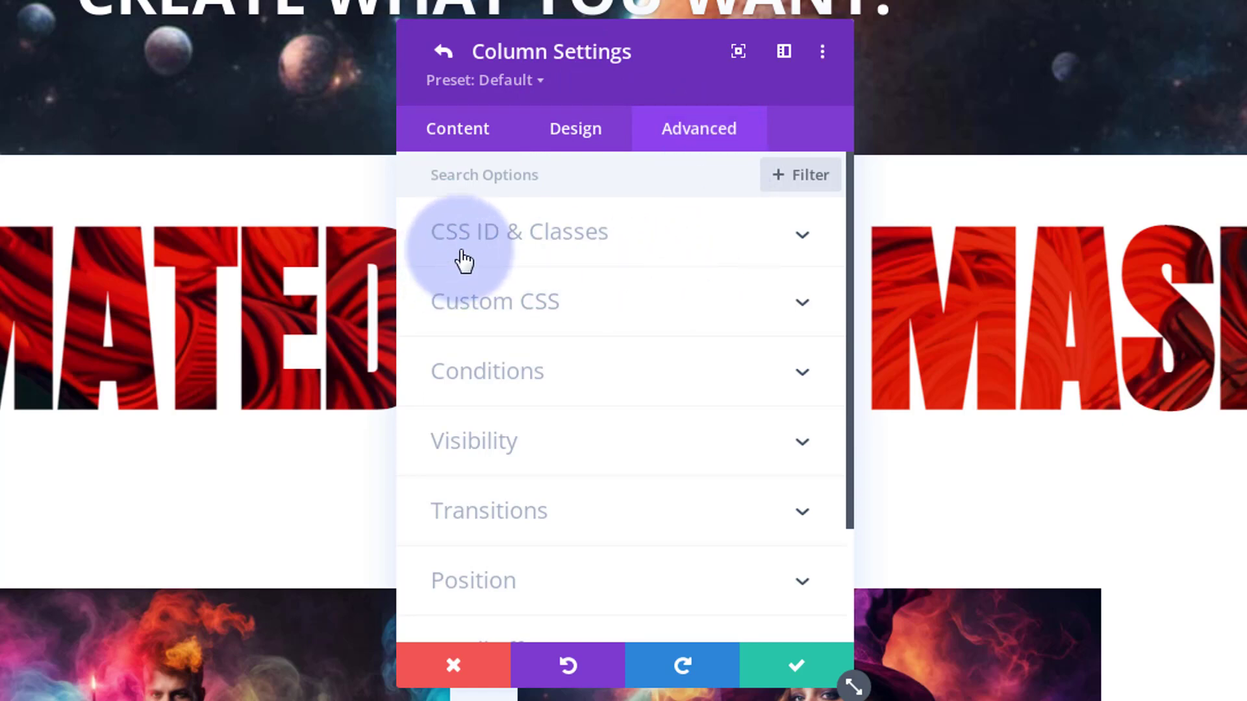
click(695, 242)
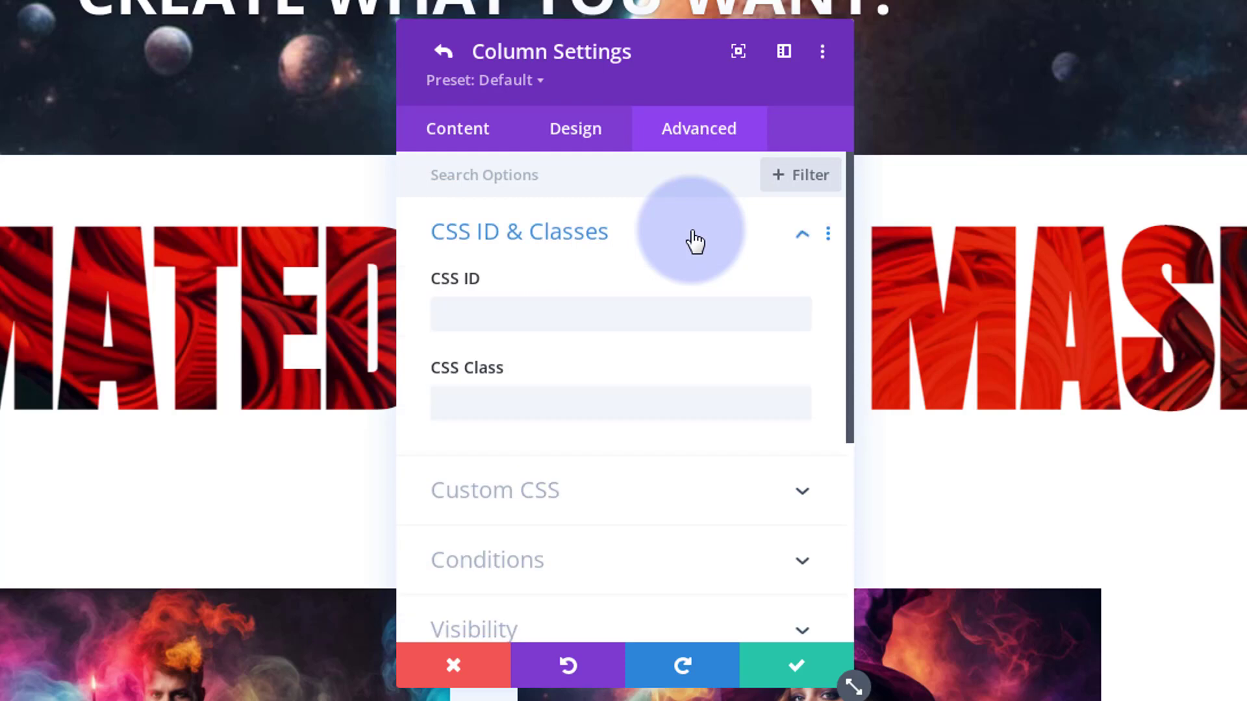
click(486, 404)
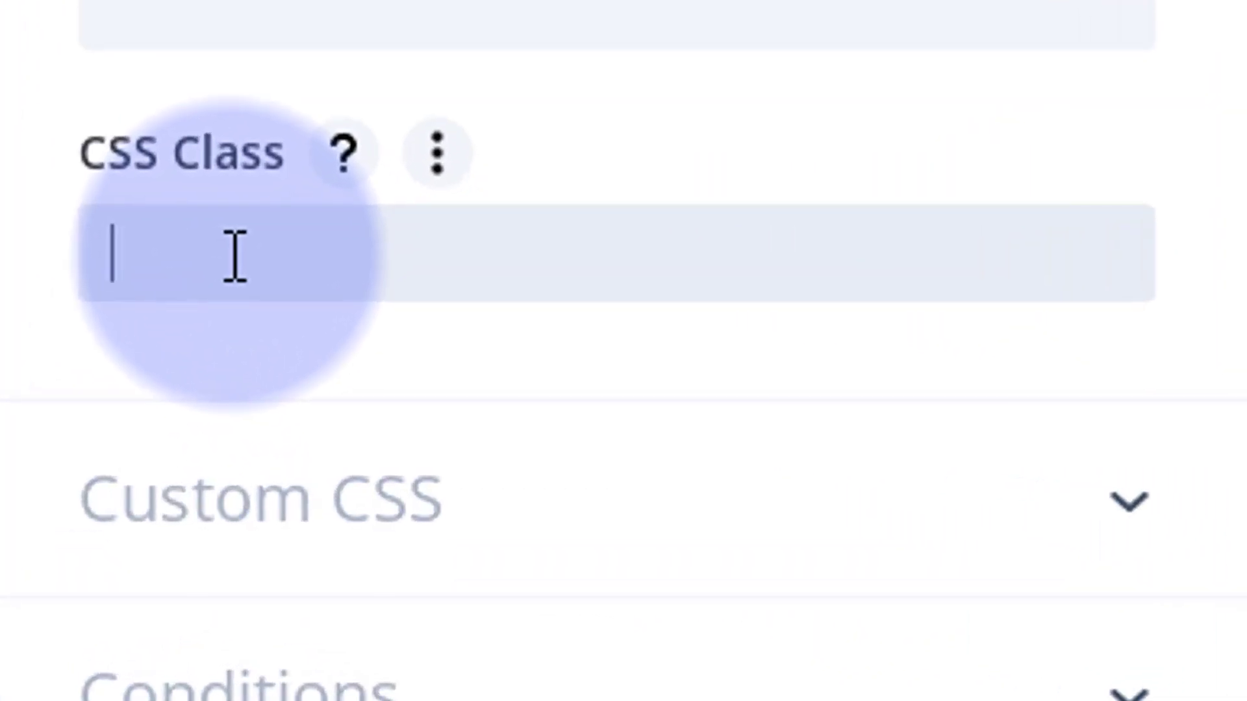
text(maskcol)
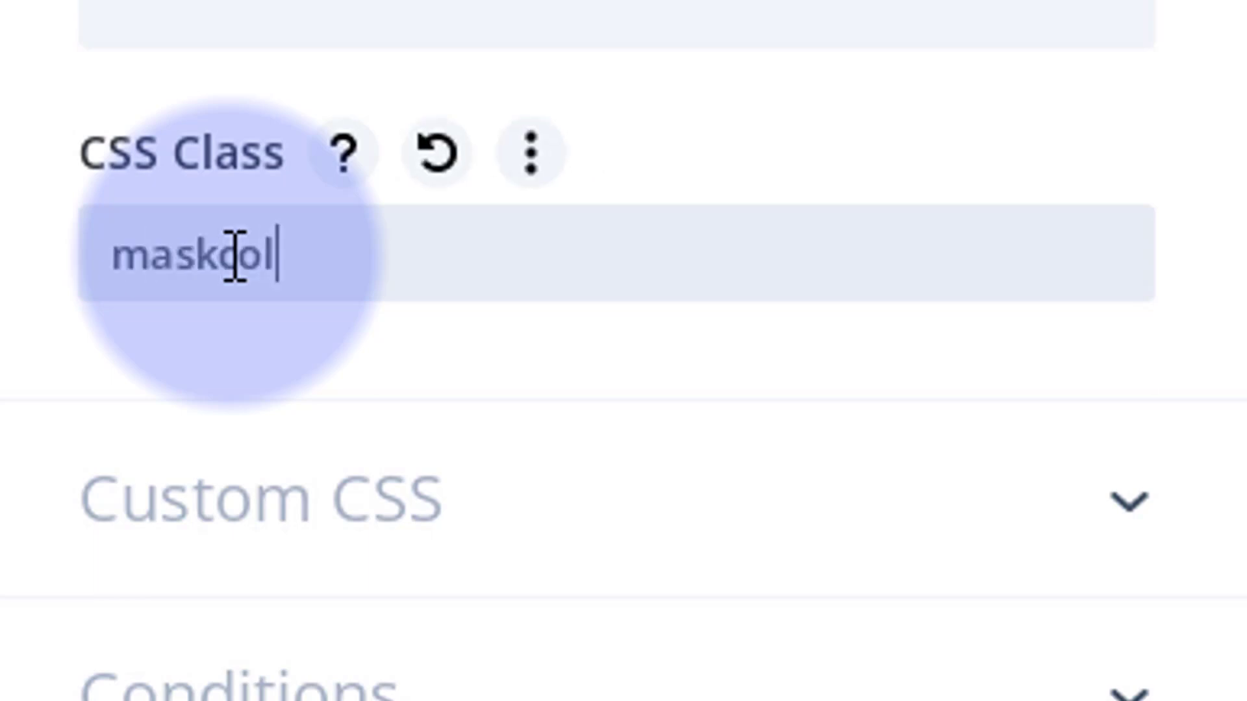
key(ctrl+a)
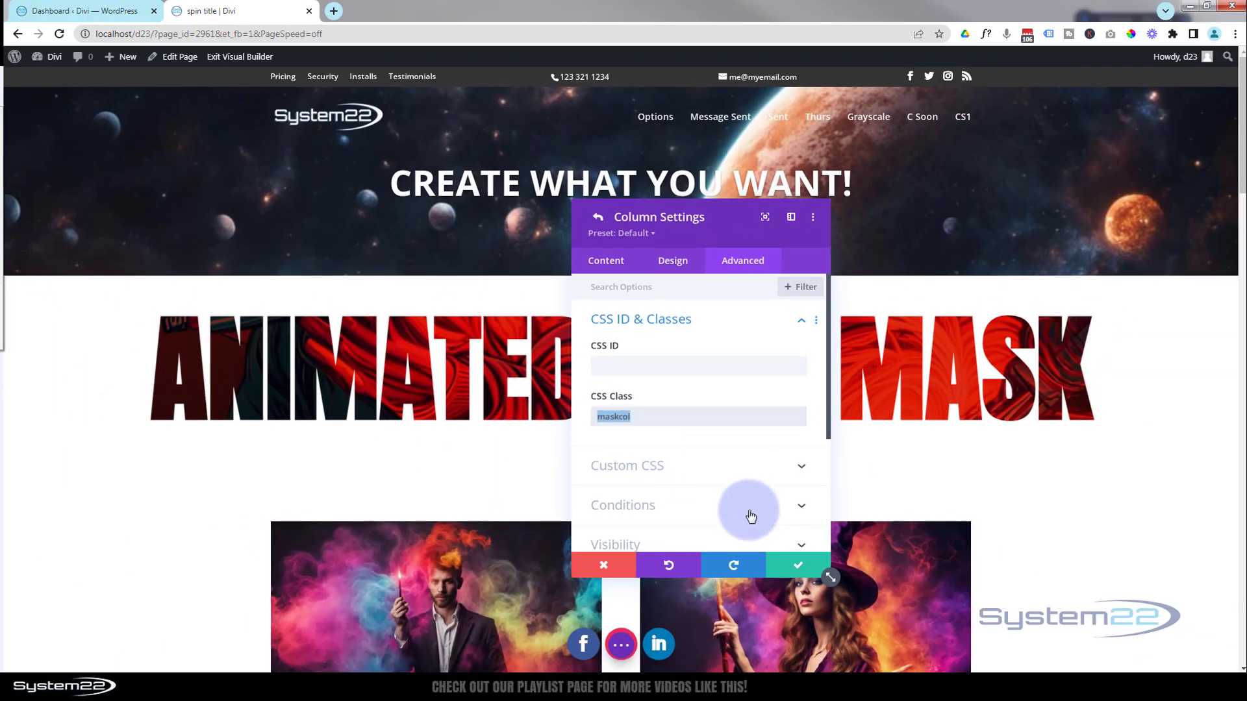
click(803, 567)
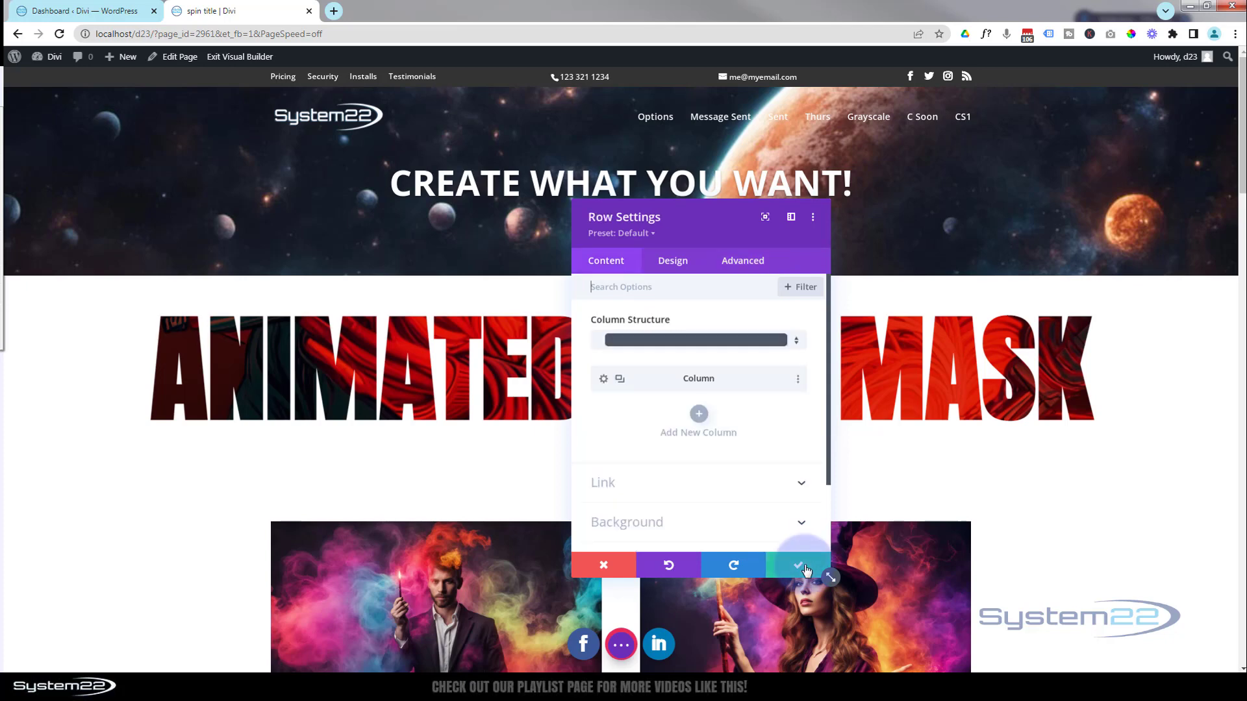
click(804, 568)
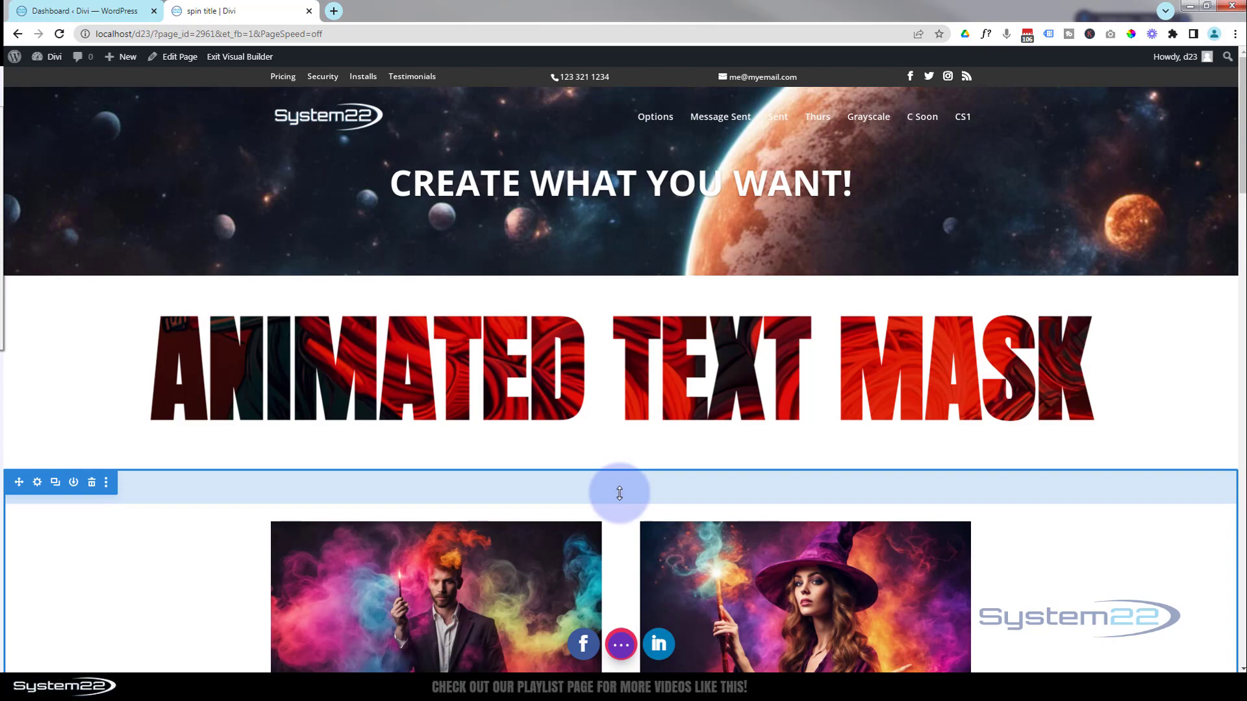
Insert a single-column row below the green forest row and add a Code module to it
scroll(611, 488, down, 2)
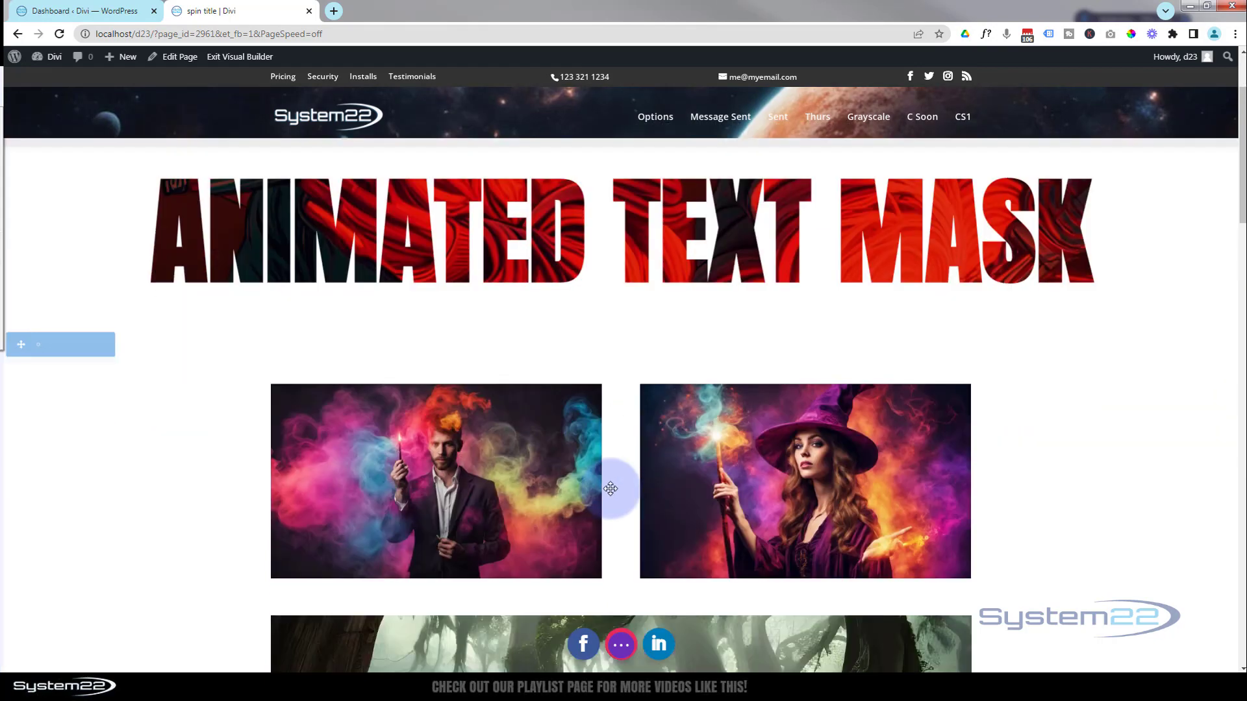
scroll(610, 488, down, 3)
scroll(610, 489, down, 3)
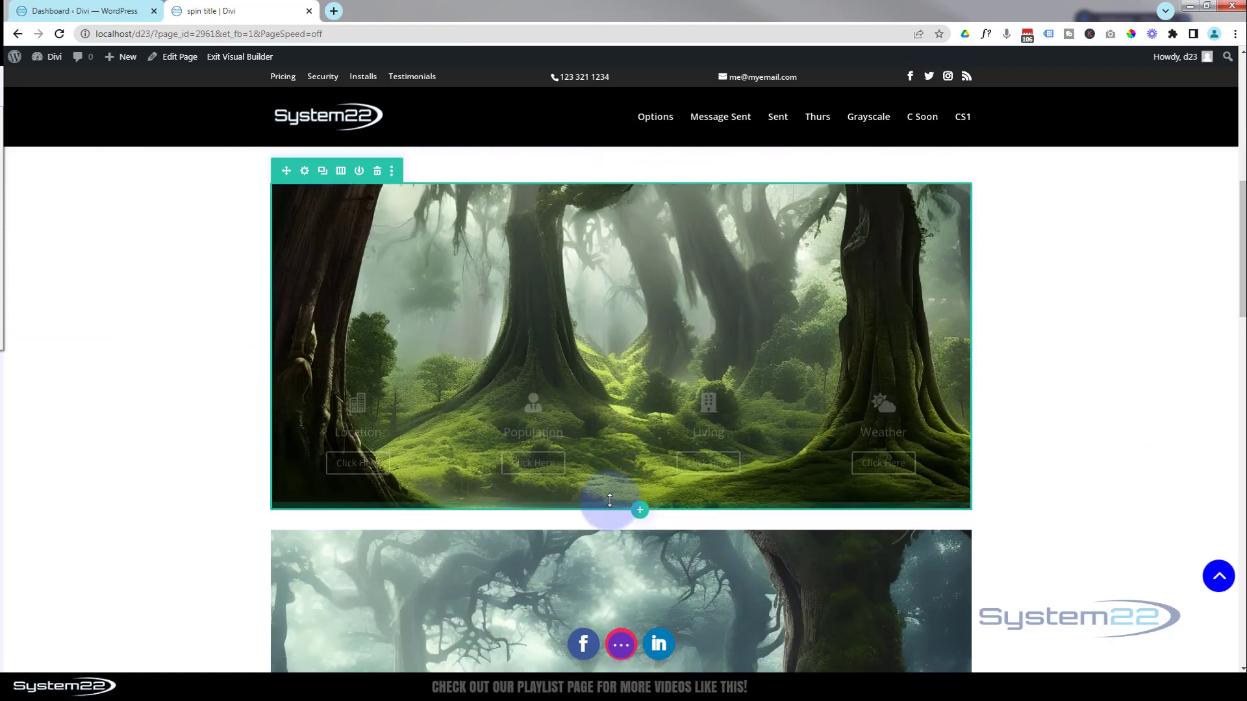
click(640, 514)
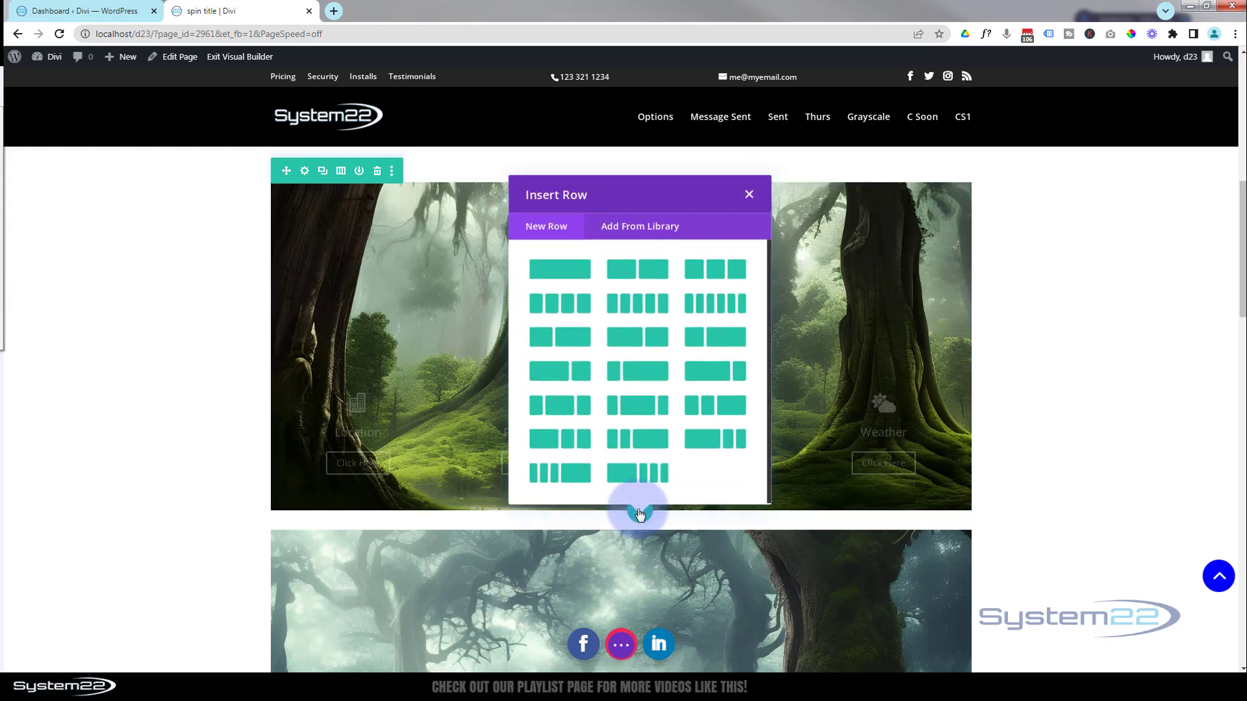
click(565, 268)
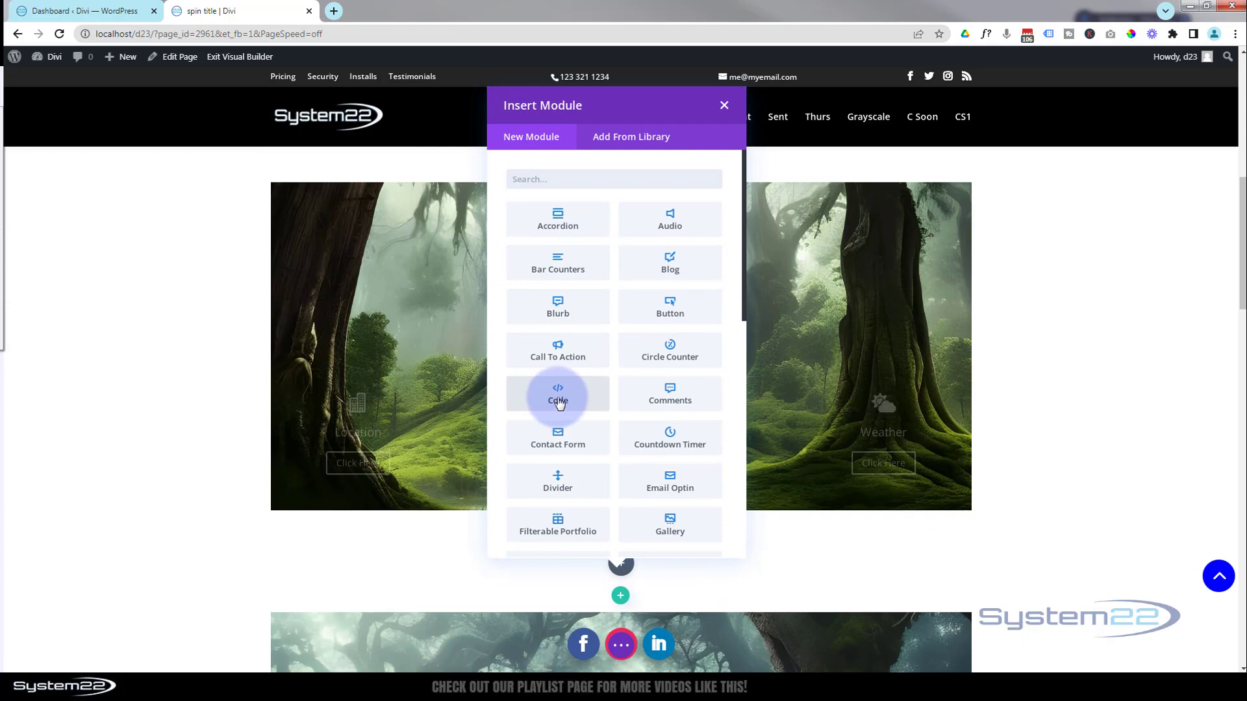
click(558, 397)
Add opening and closing style tags on separate lines in the new module's code, with an empty line between them
scroll(475, 418, up, 9)
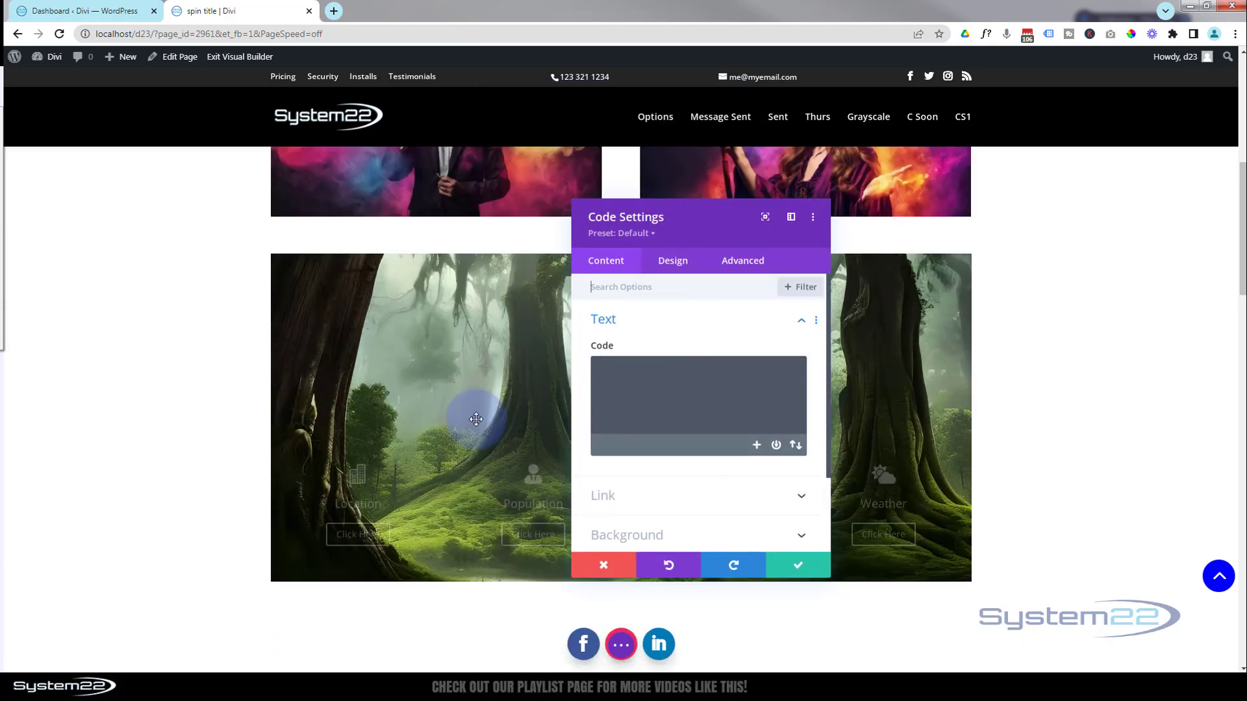
scroll(478, 419, up, 1)
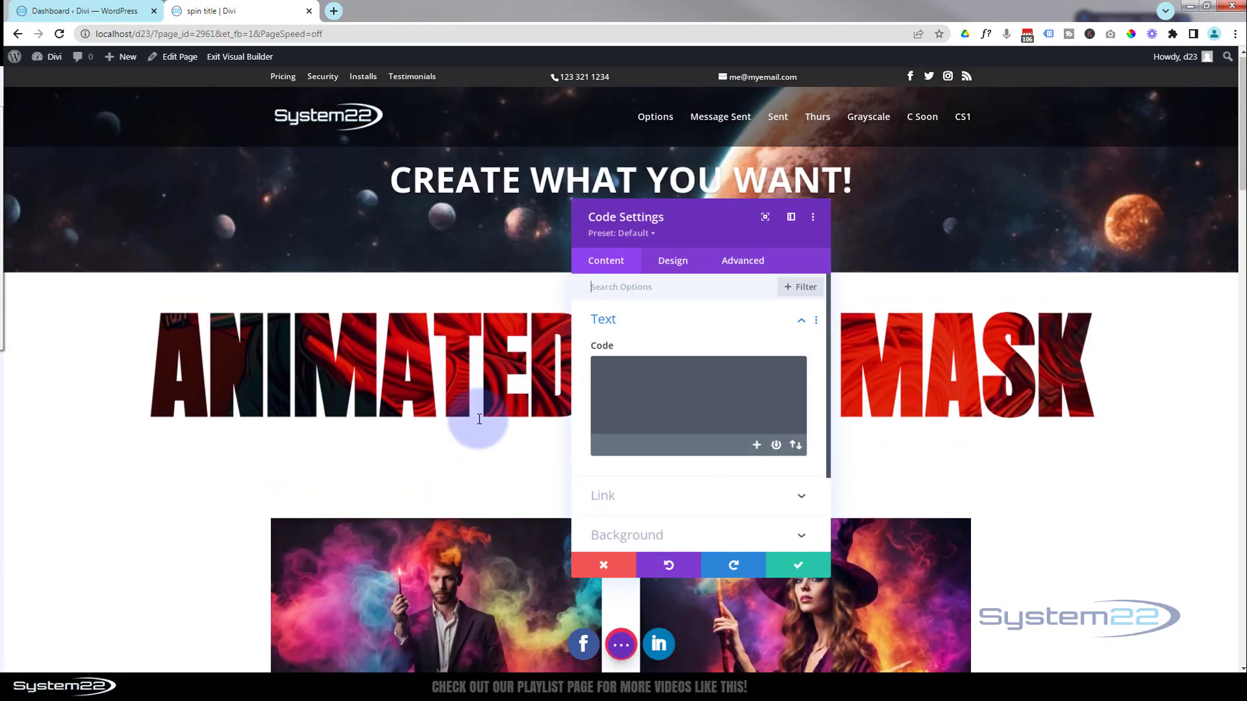
drag(739, 233, 907, 219)
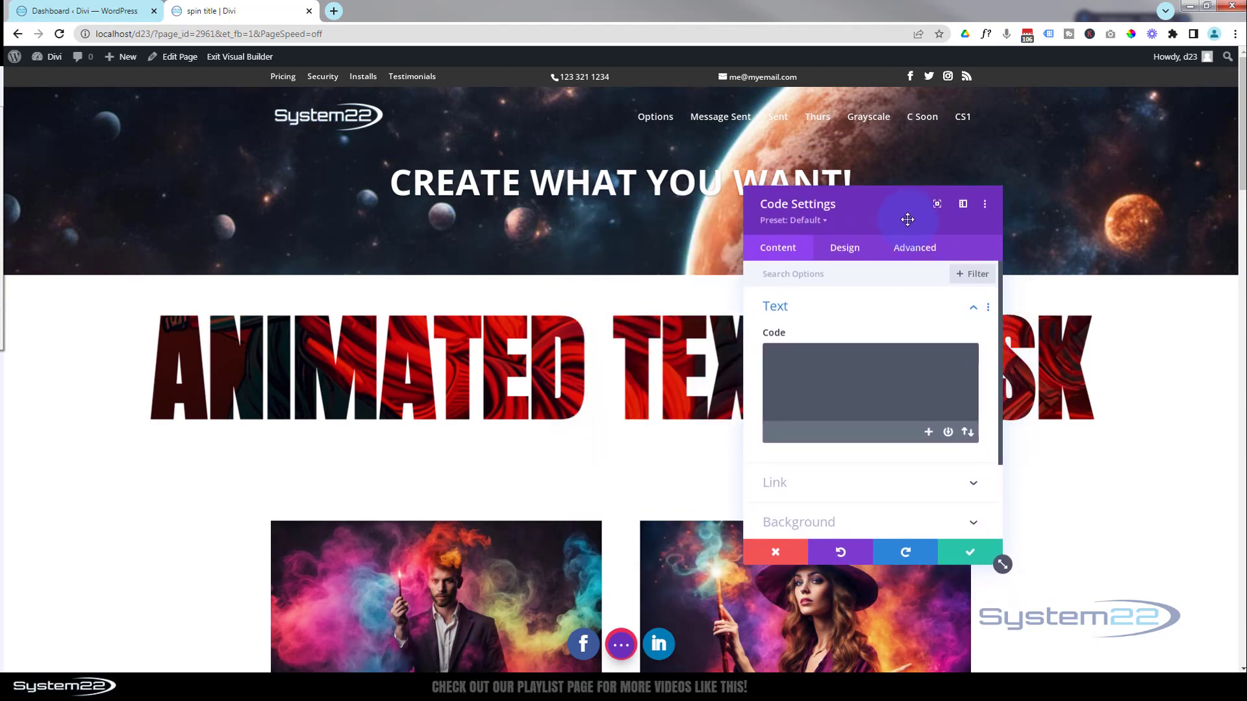
click(796, 359)
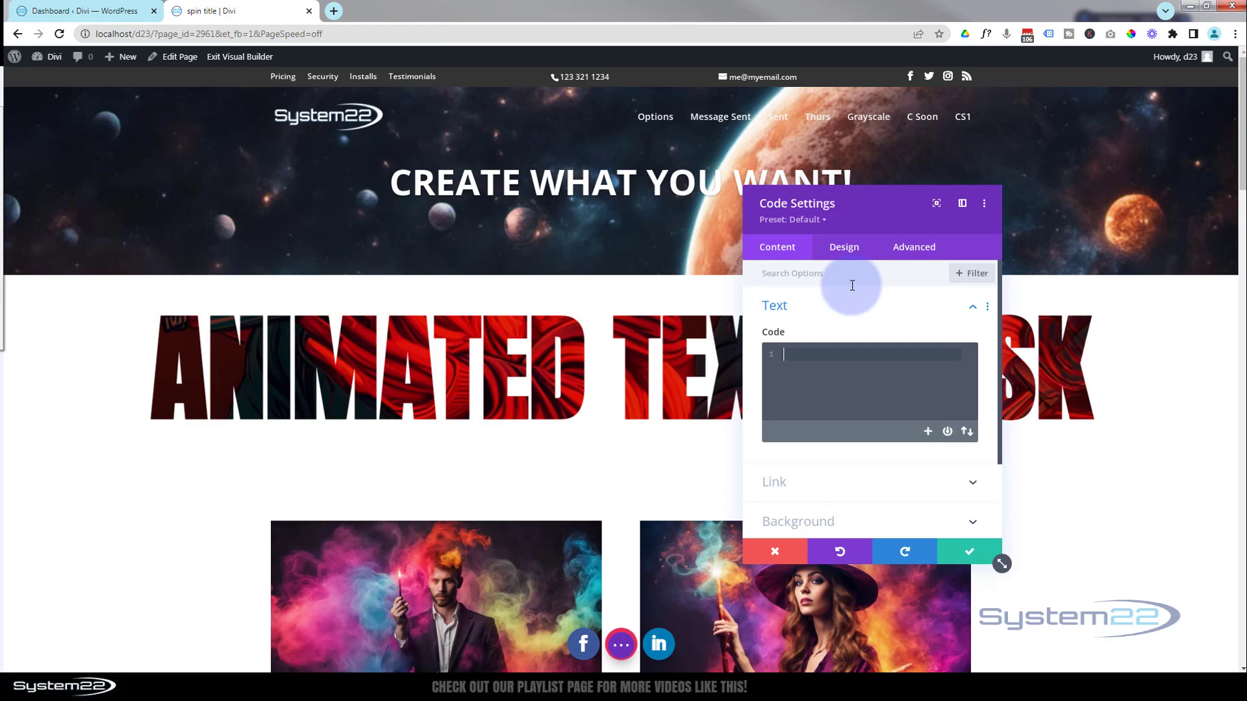
text(<)
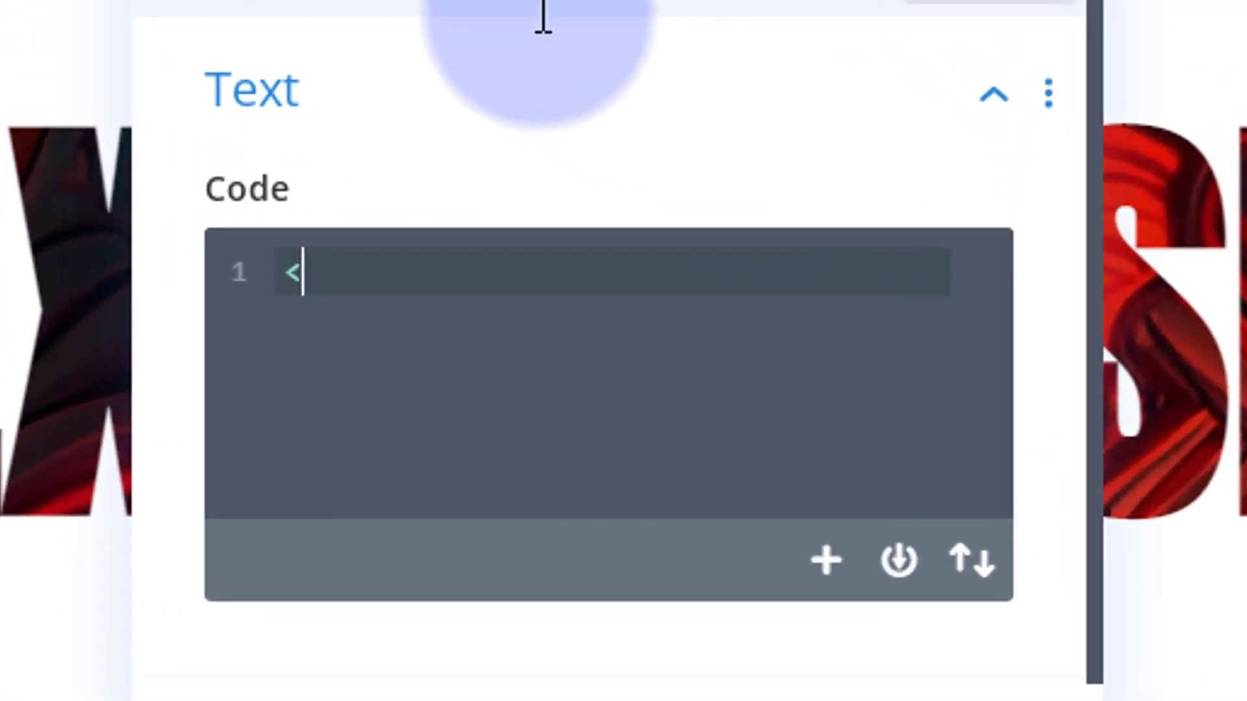
text(style)
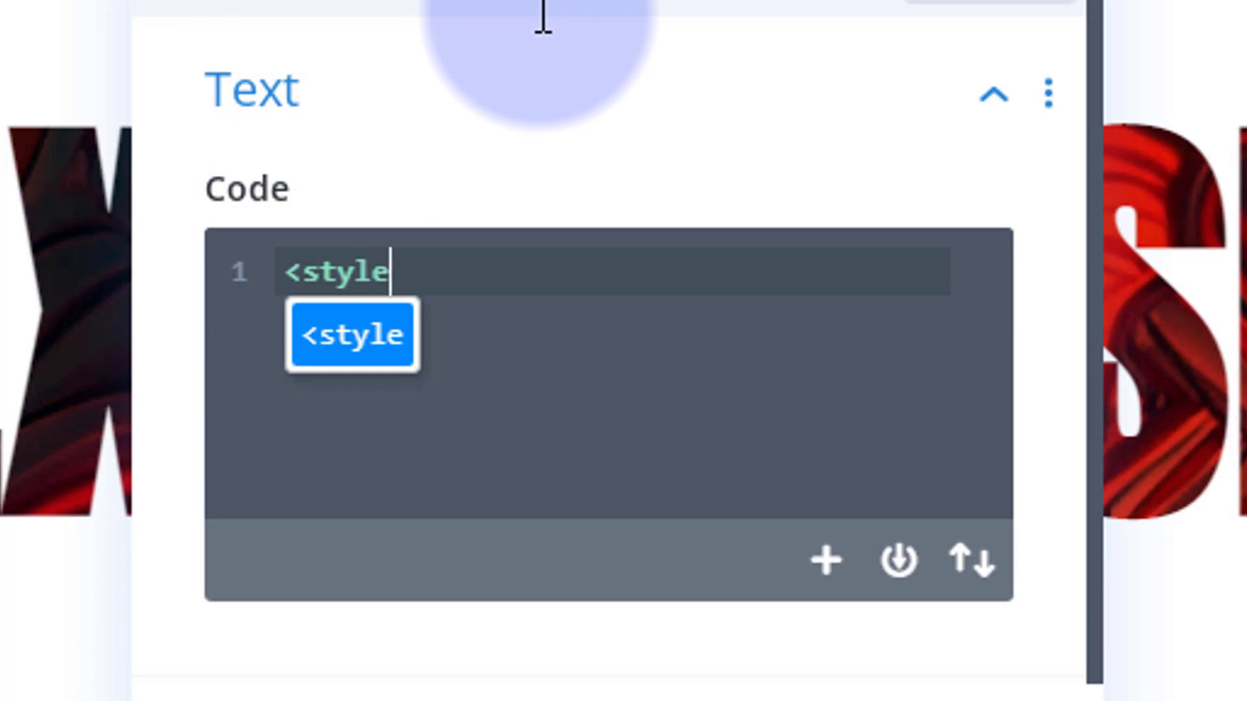
text(></style>)
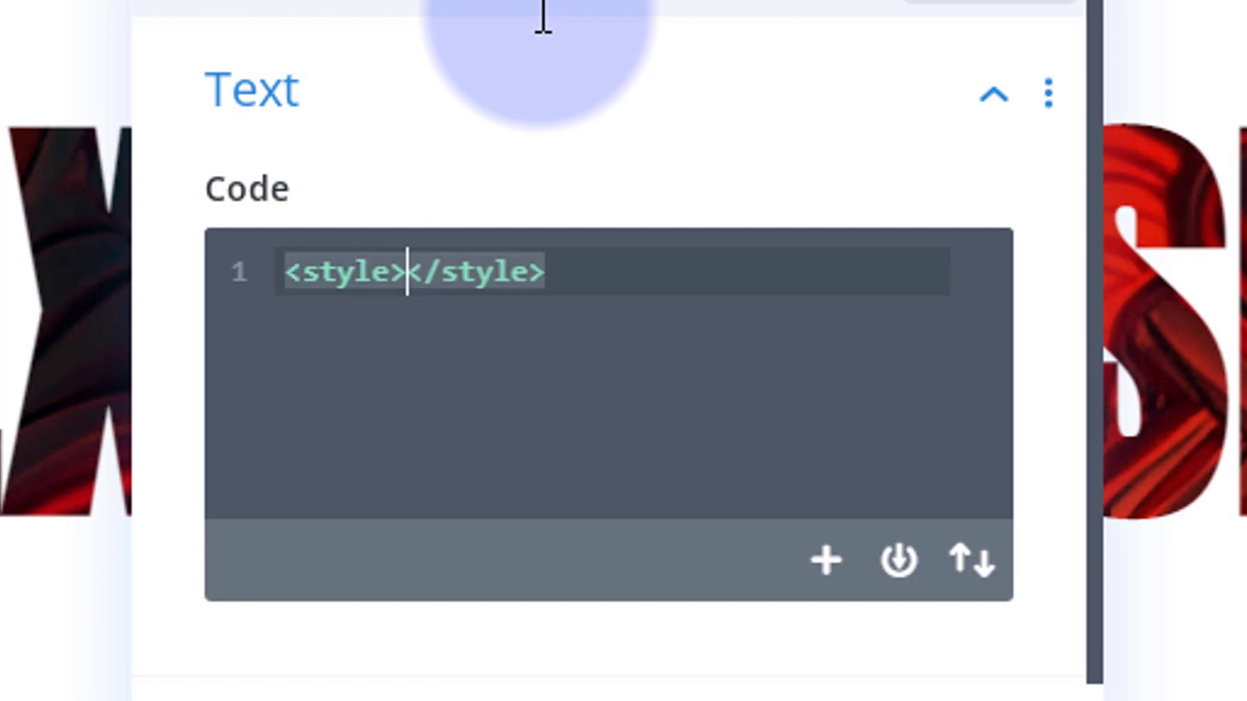
key(Return)
key(Return)
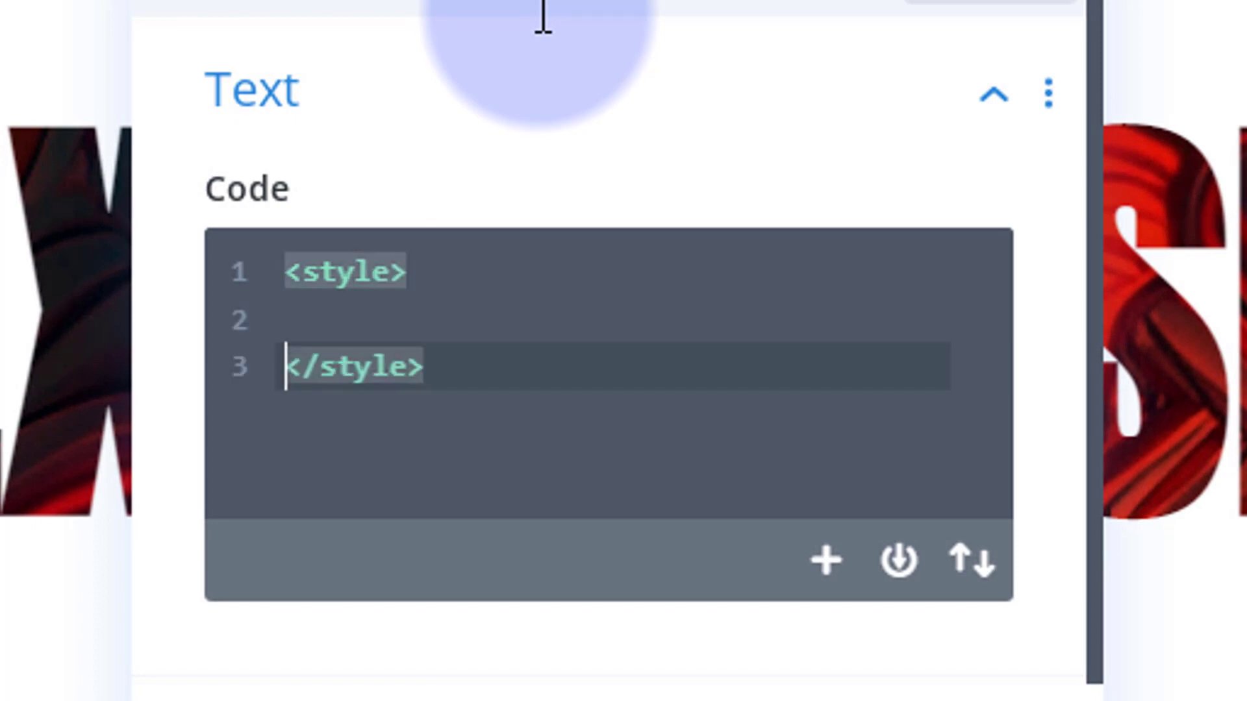
Create an empty .maskcol CSS rule between the style tags, with its braces on separate lines
click(295, 310)
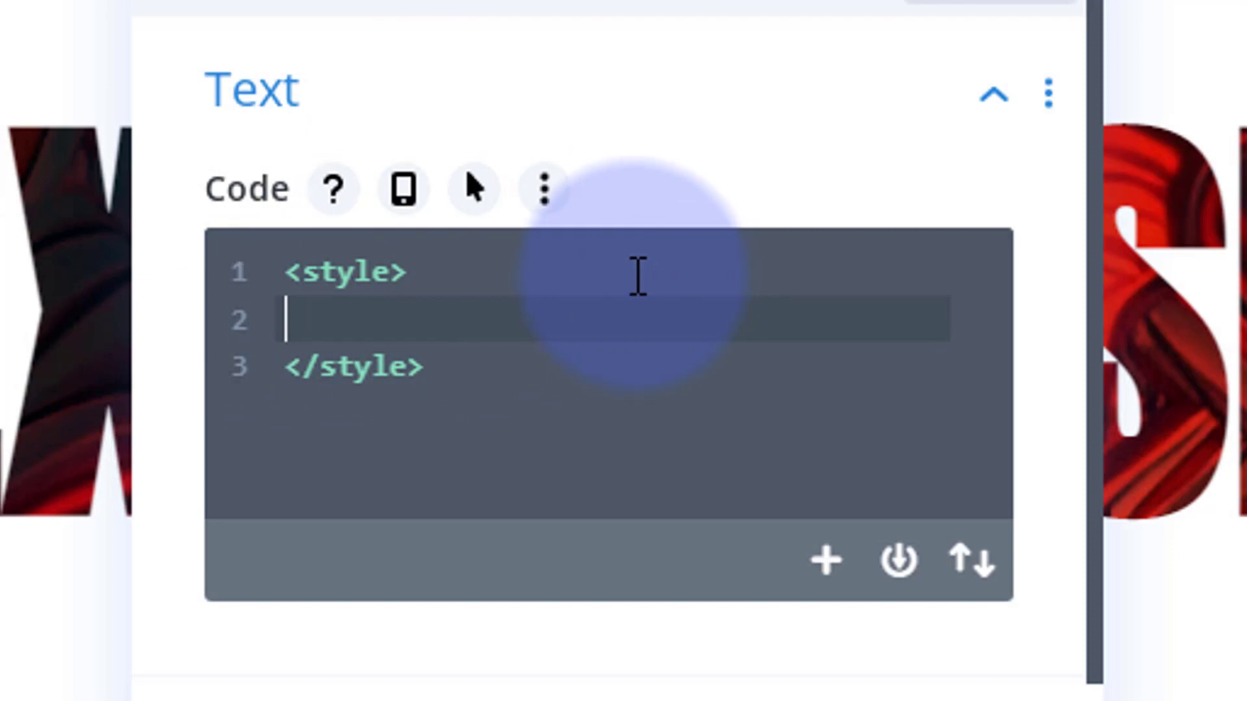
text(.ma)
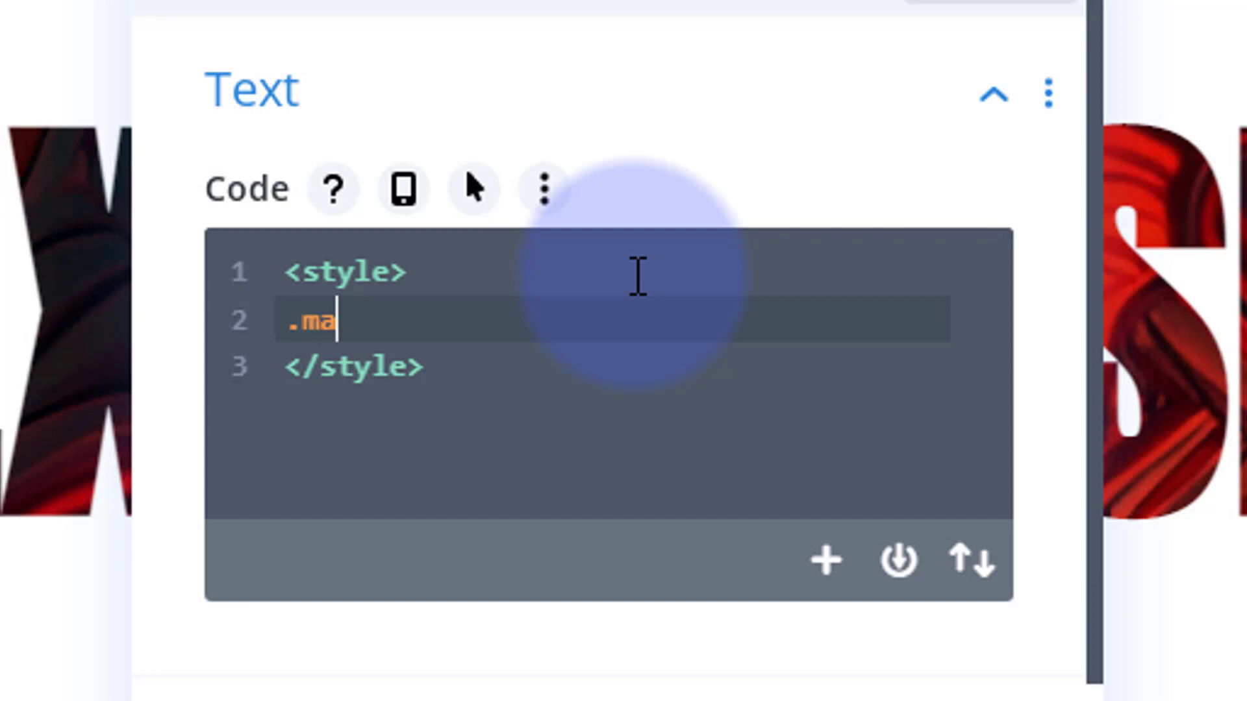
text(skcol)
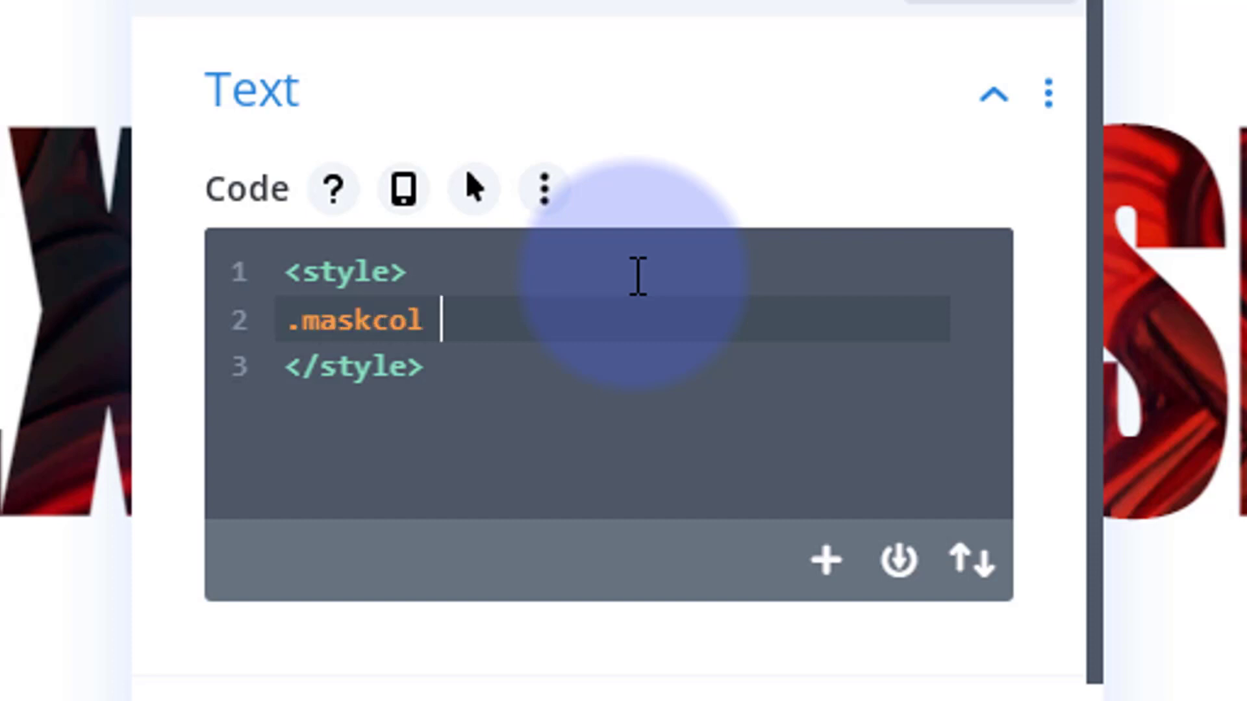
text( {)
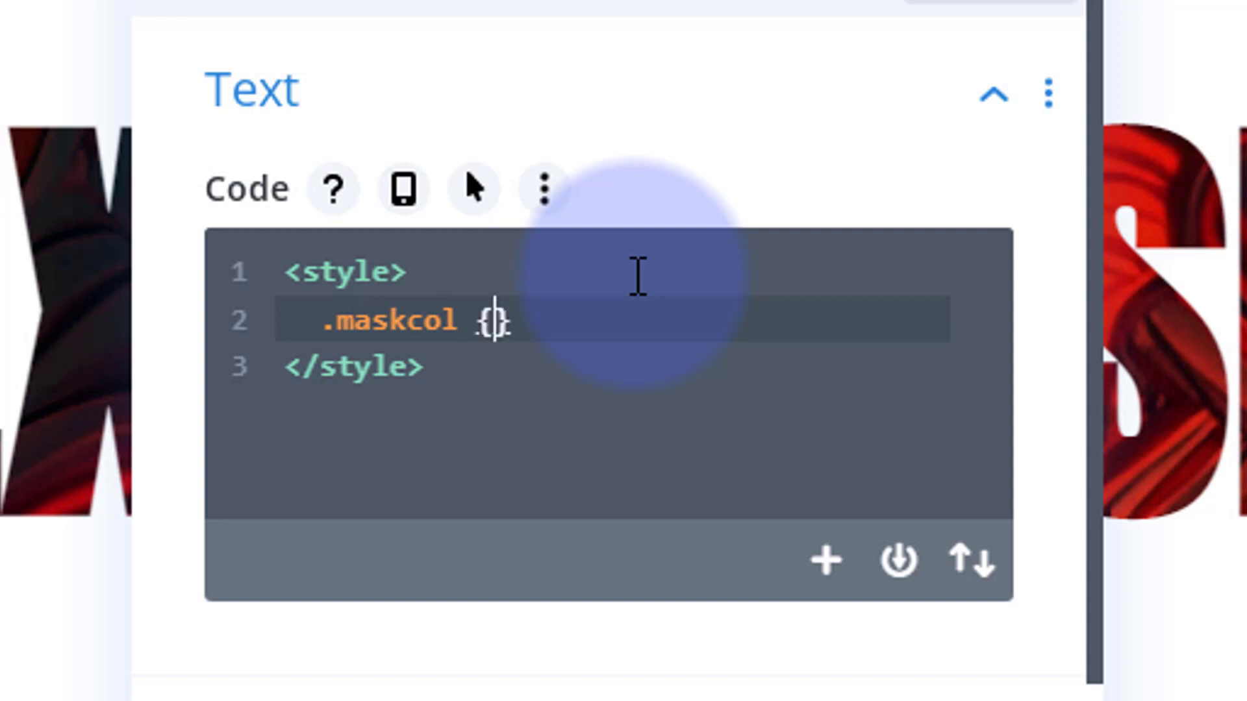
key(Return)
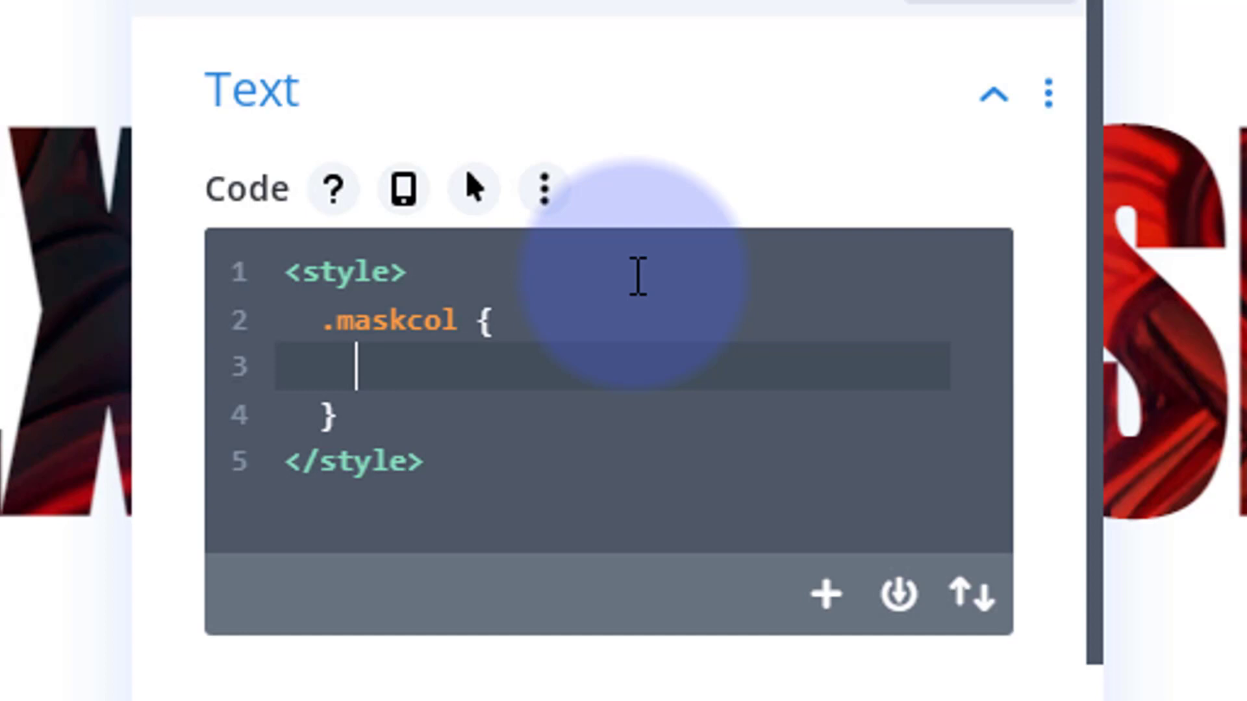
Add the declaration "animation: colc 6s infinite;" inside the .maskcol rule
text(animation)
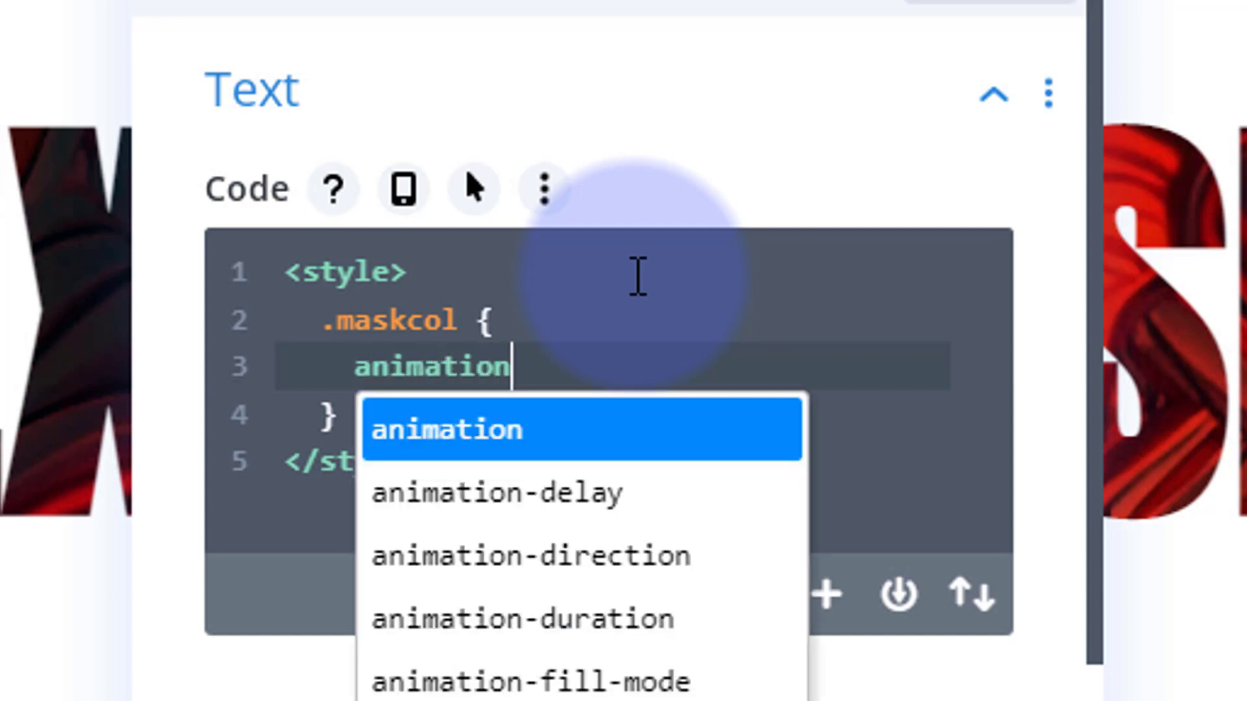
text(:)
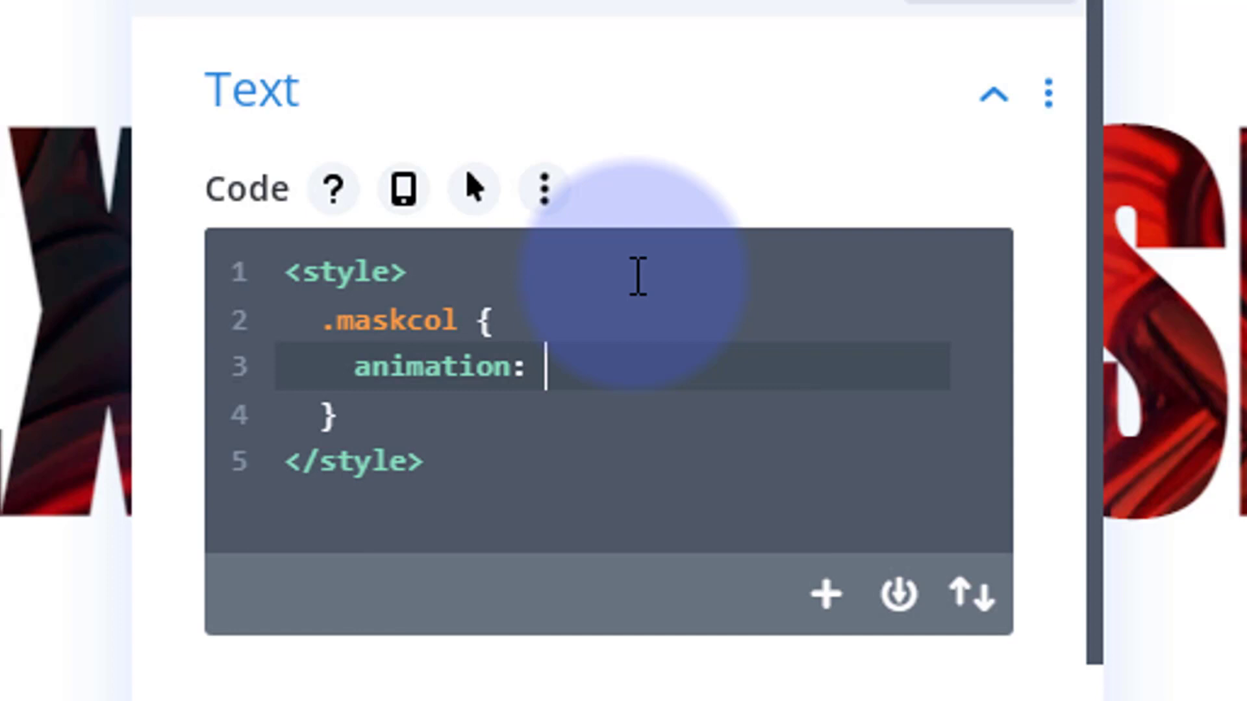
text( colc)
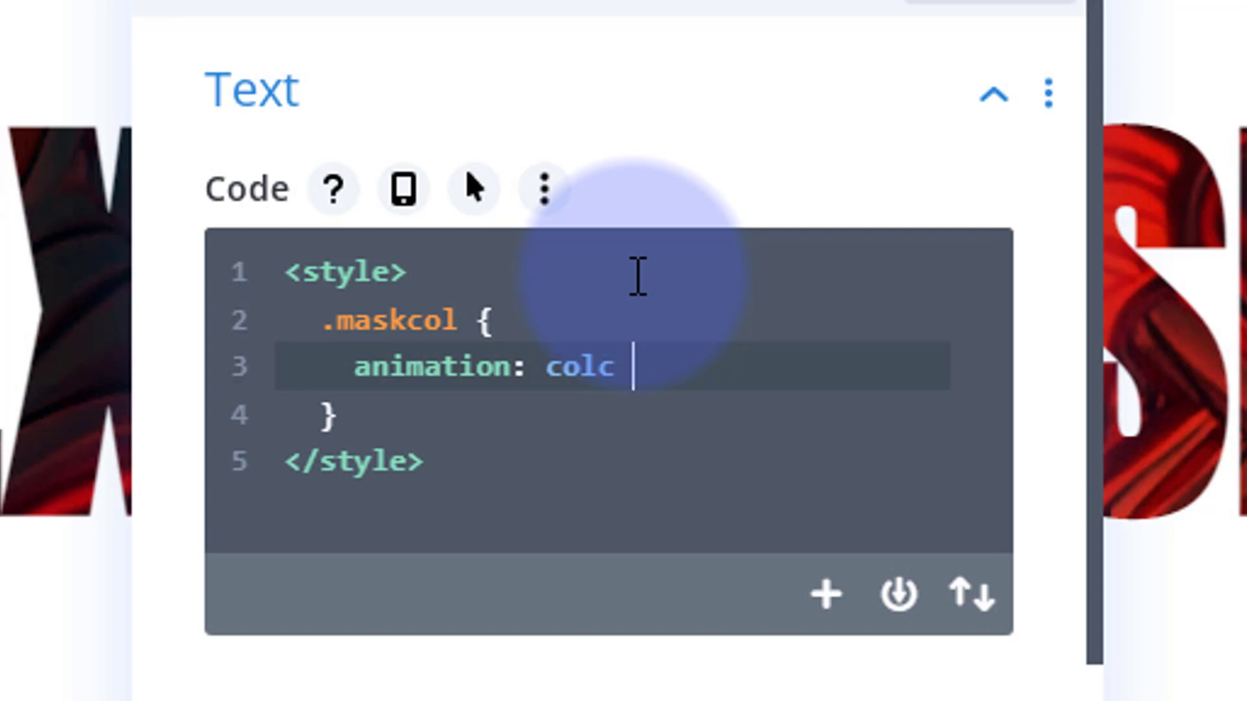
text( 6s)
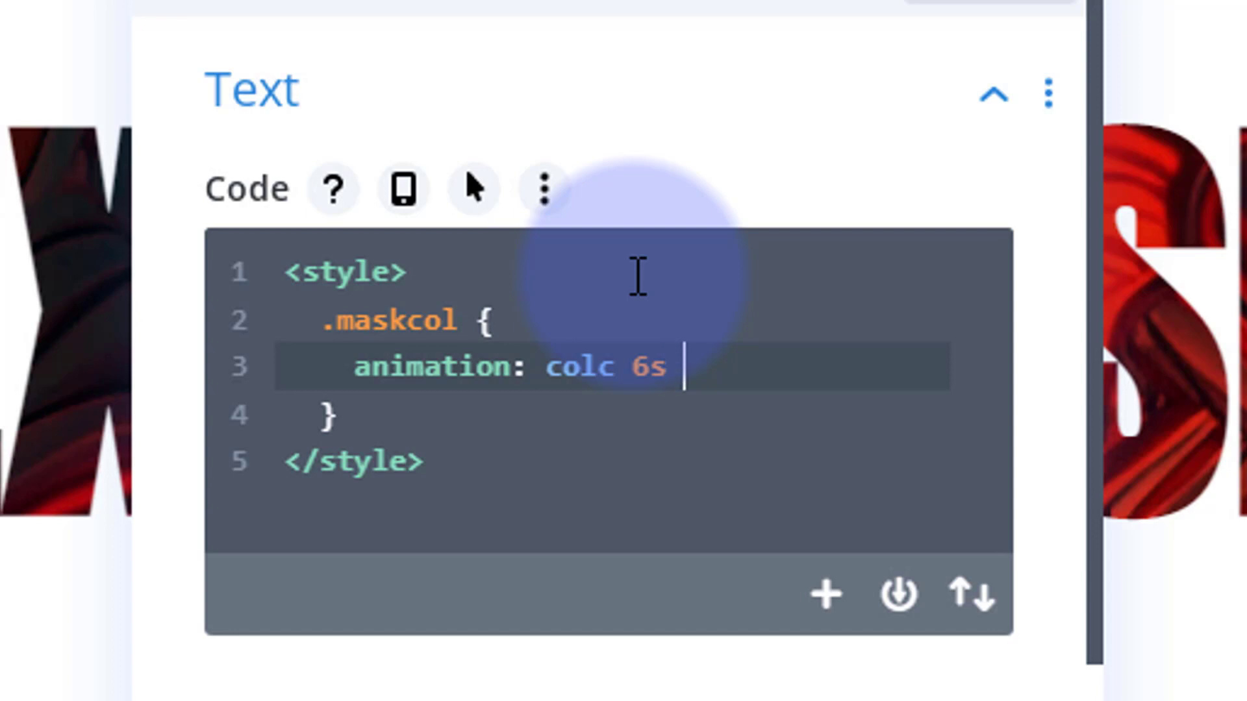
text( infinite)
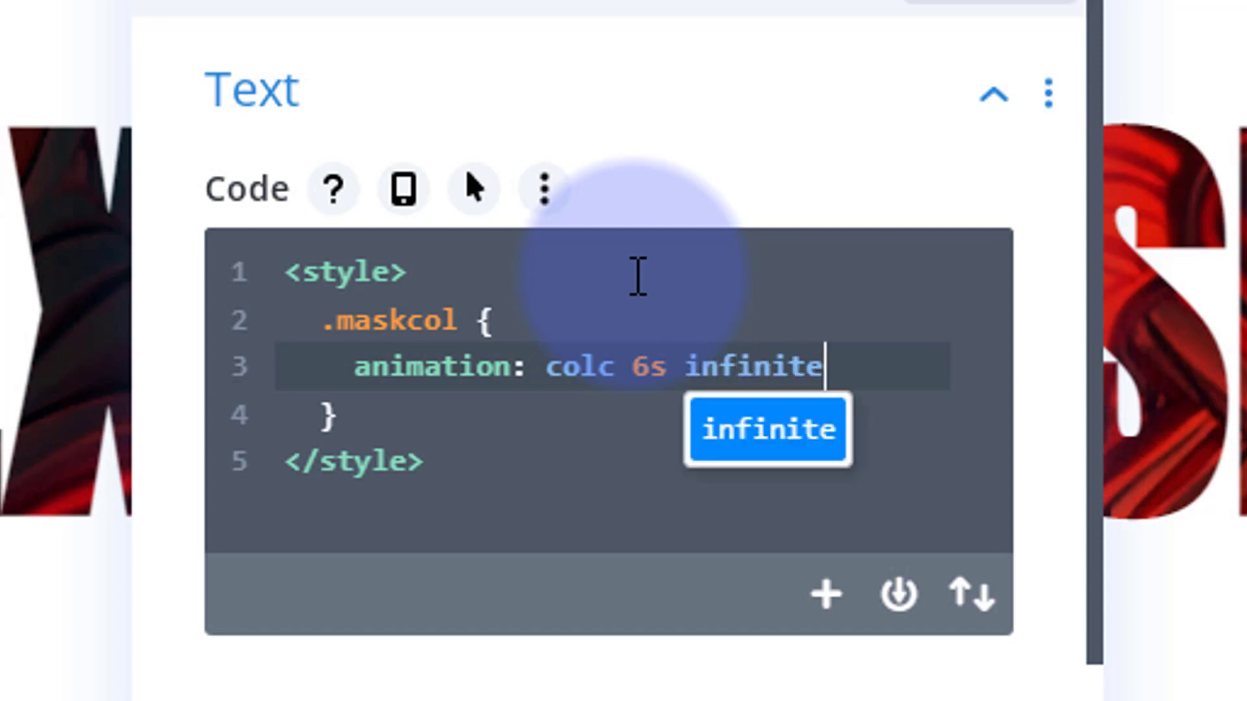
text(;)
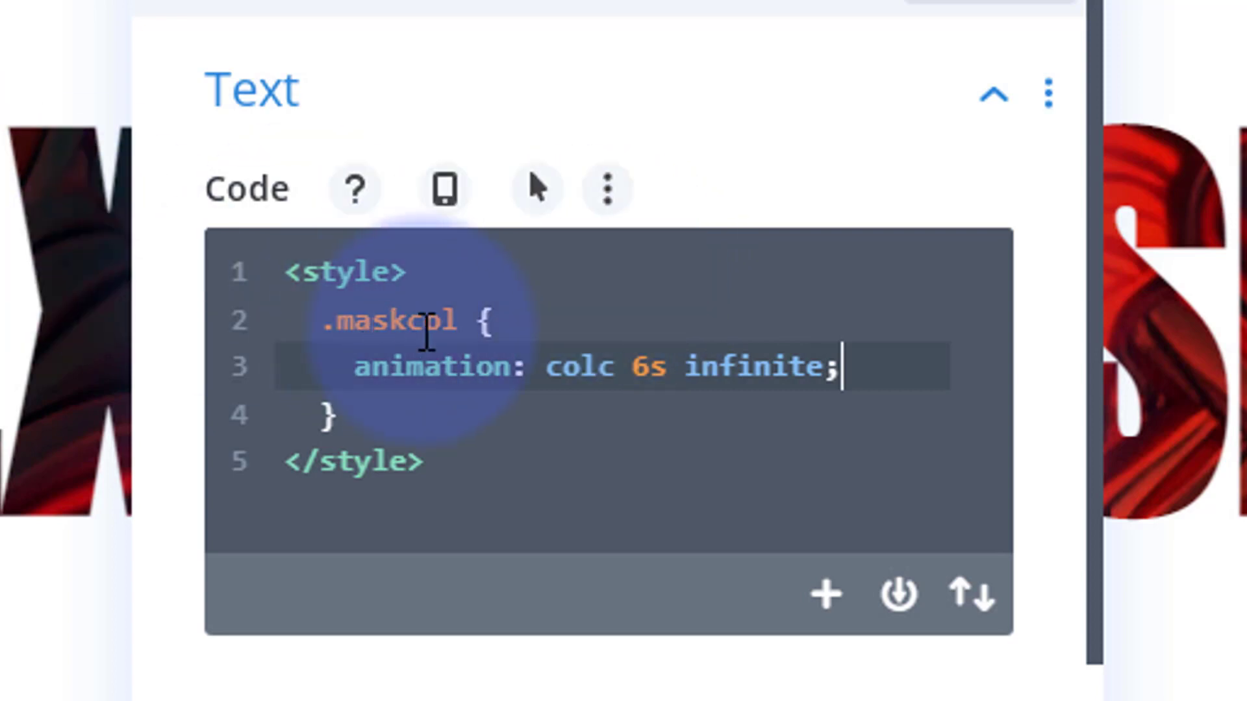
drag(549, 367, 615, 367)
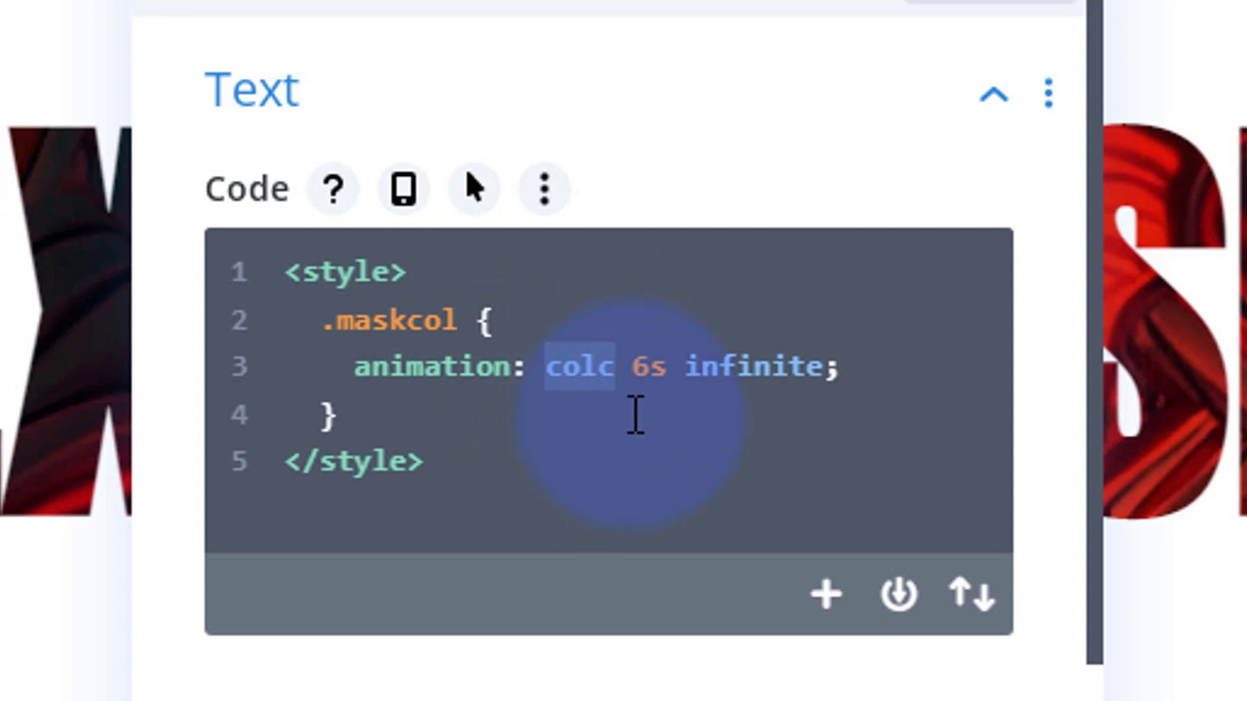
click(407, 416)
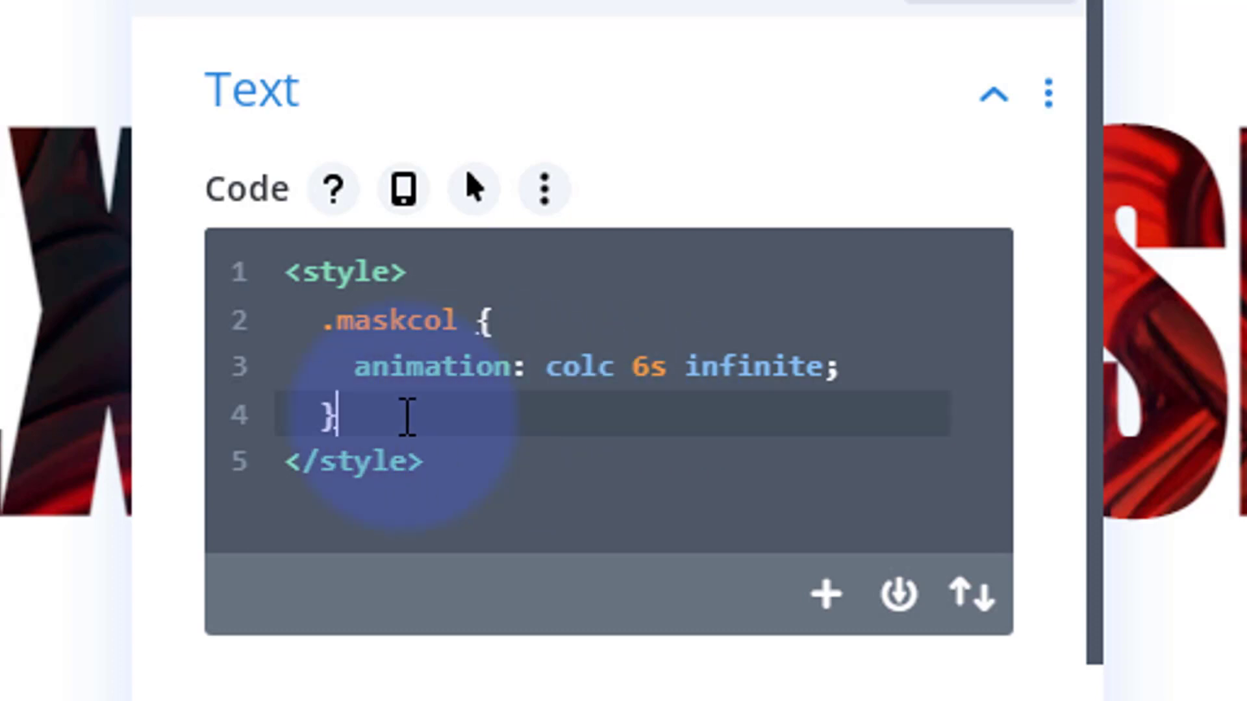
key(Return)
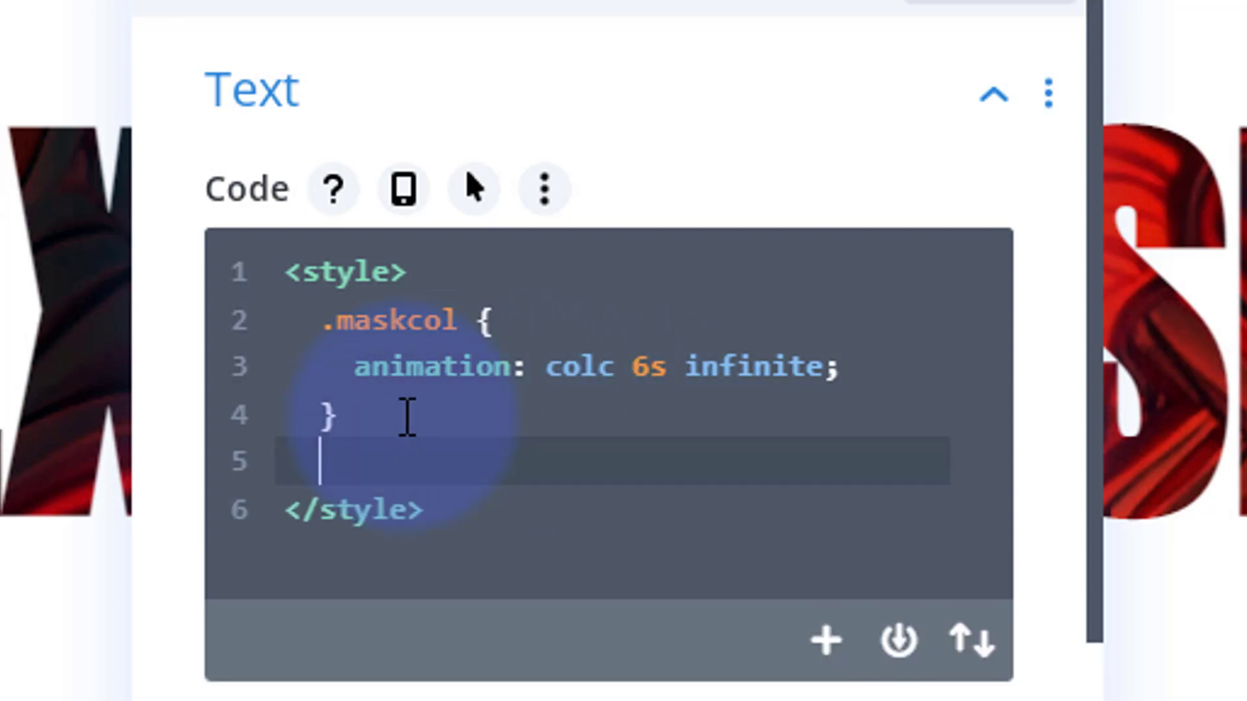
key(Return)
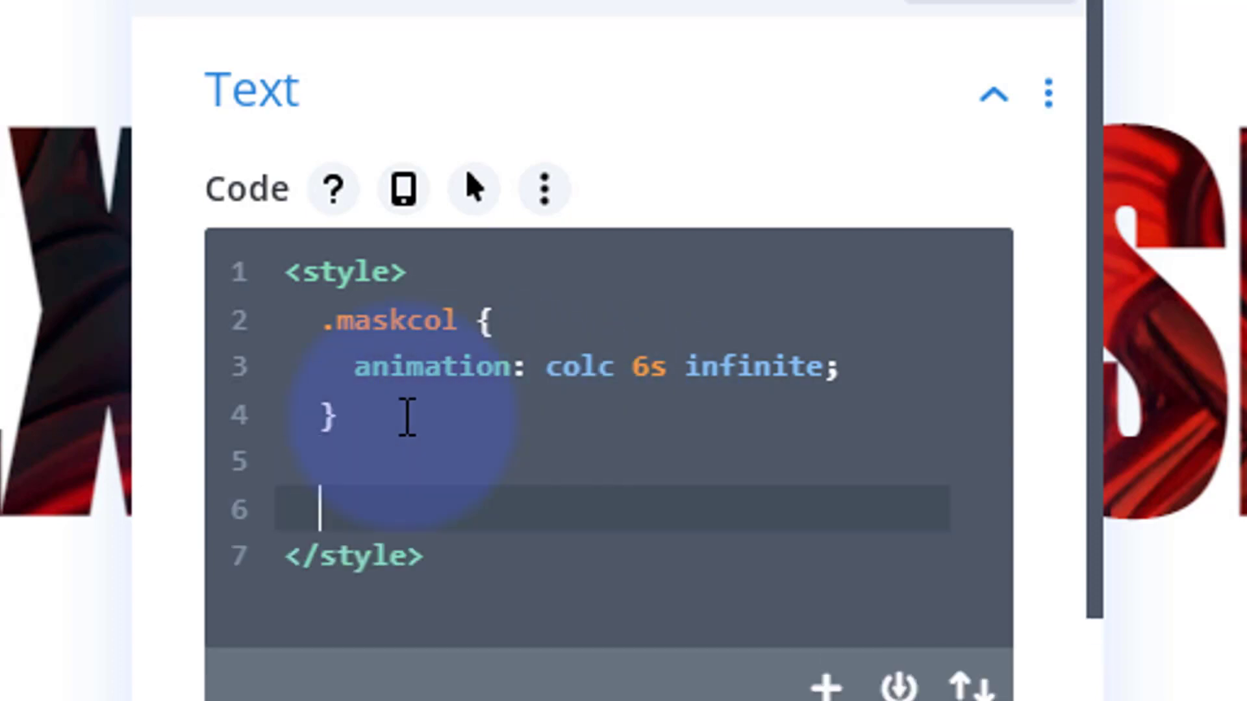
text(@keyframes )
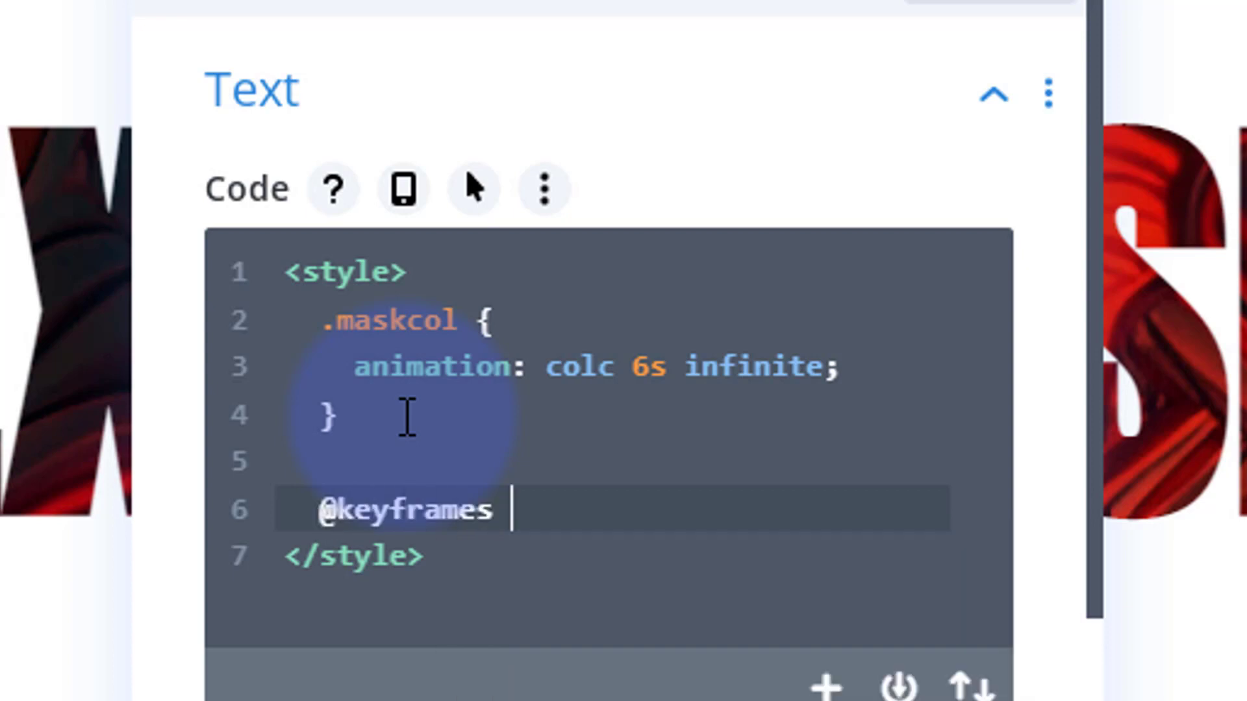
text(colc)
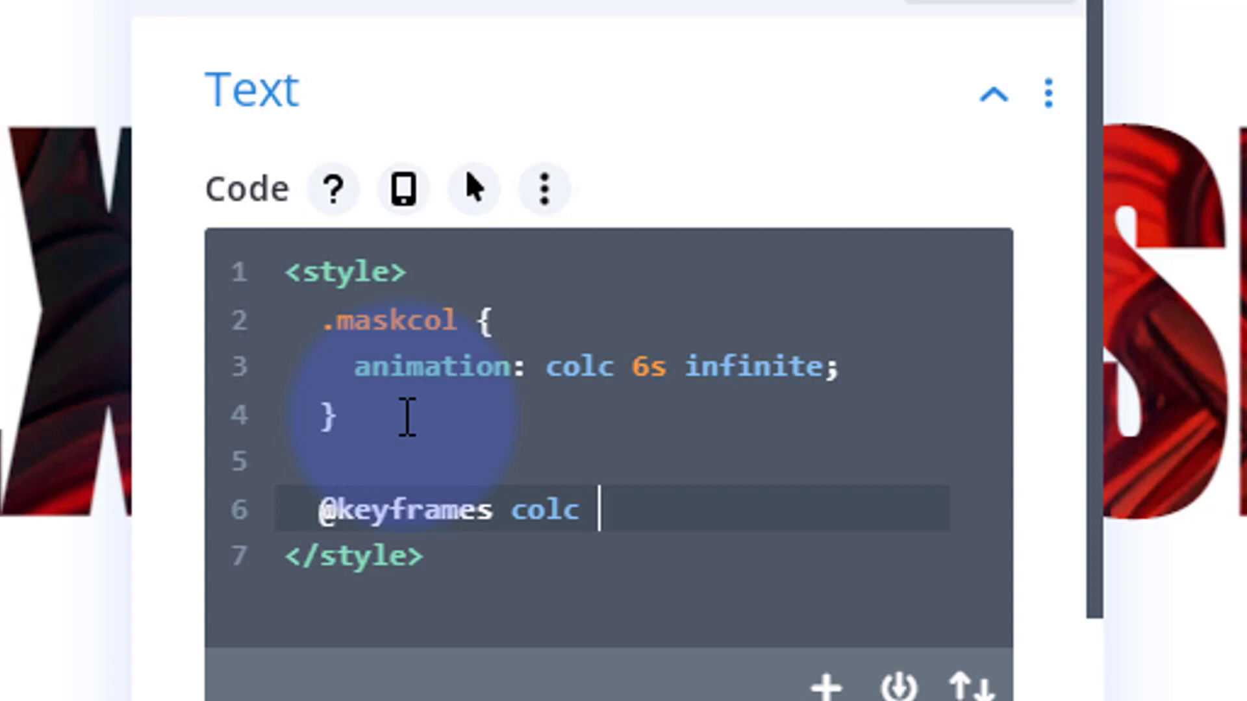
text( {)
key(Return)
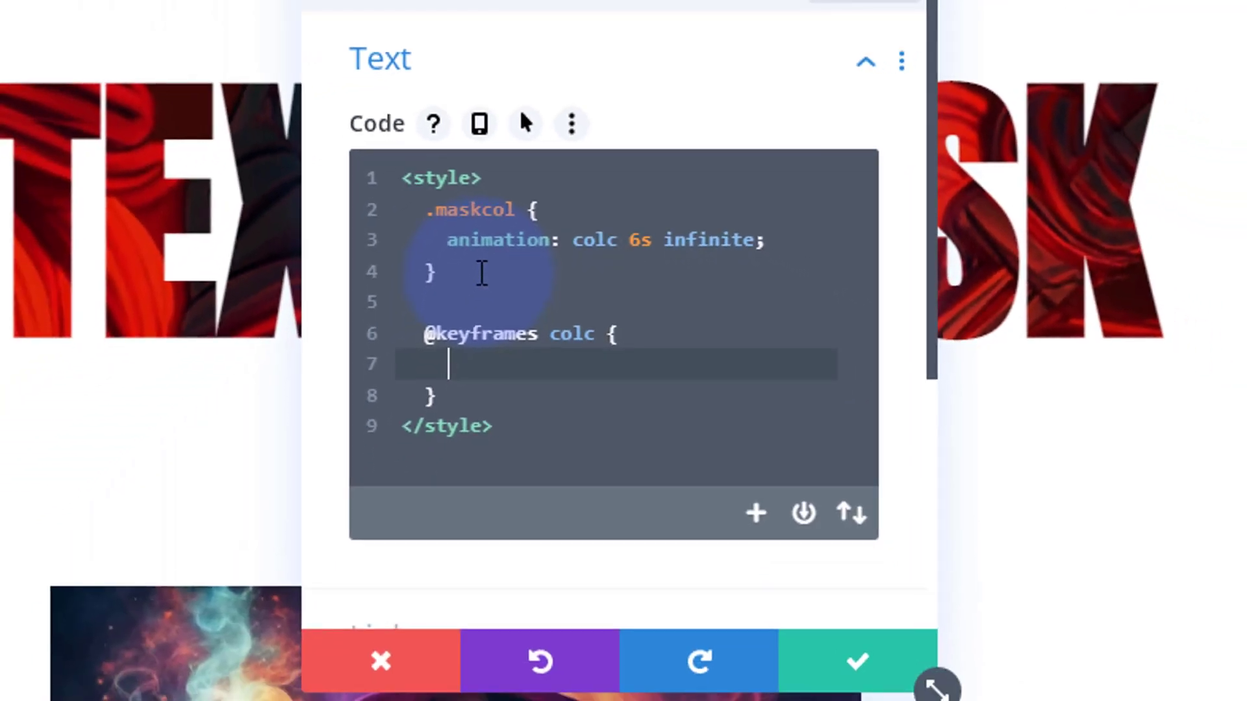
Add a 0% keyframe inside the colc block containing the declaration "background-color: red;"
text(0% {)
key(Return)
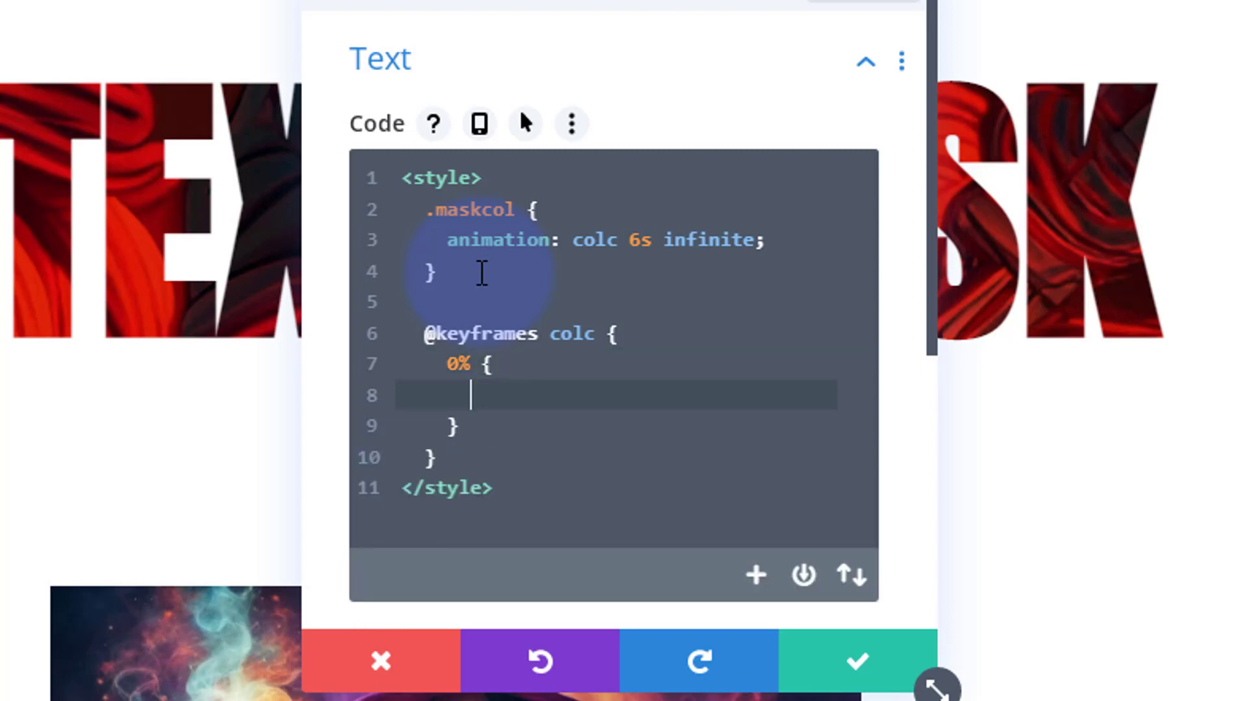
text(background-)
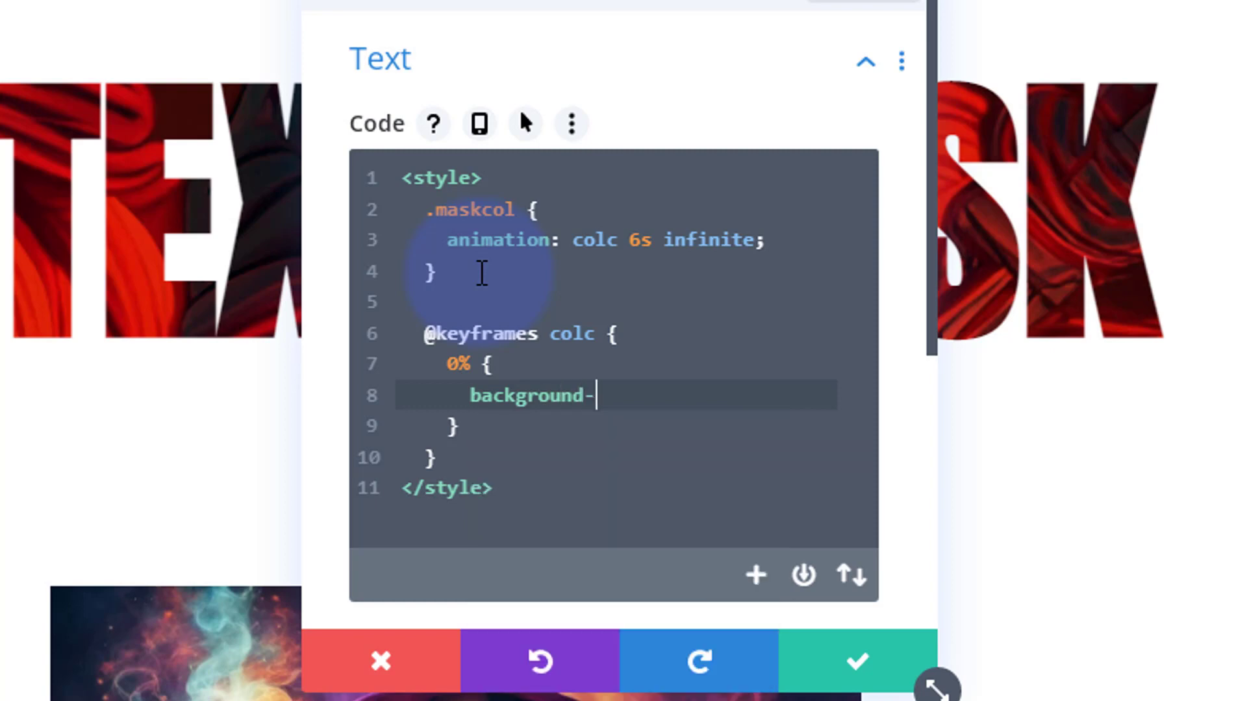
text(color: red)
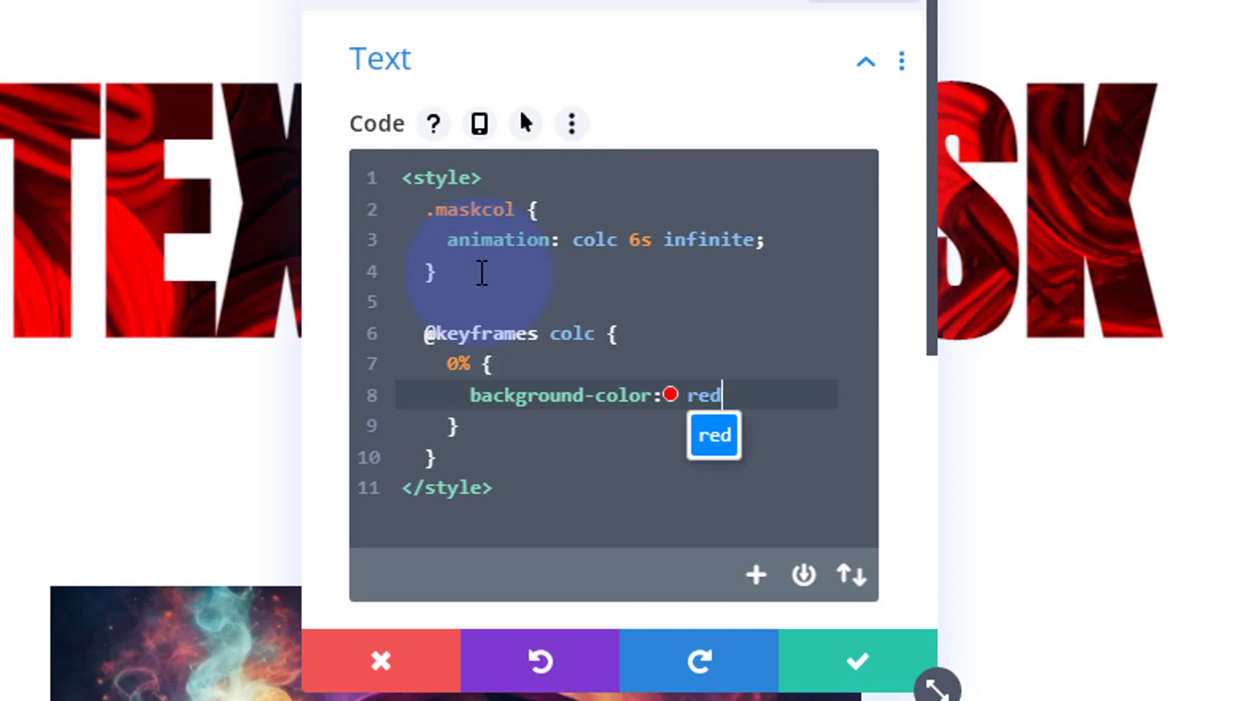
text(;)
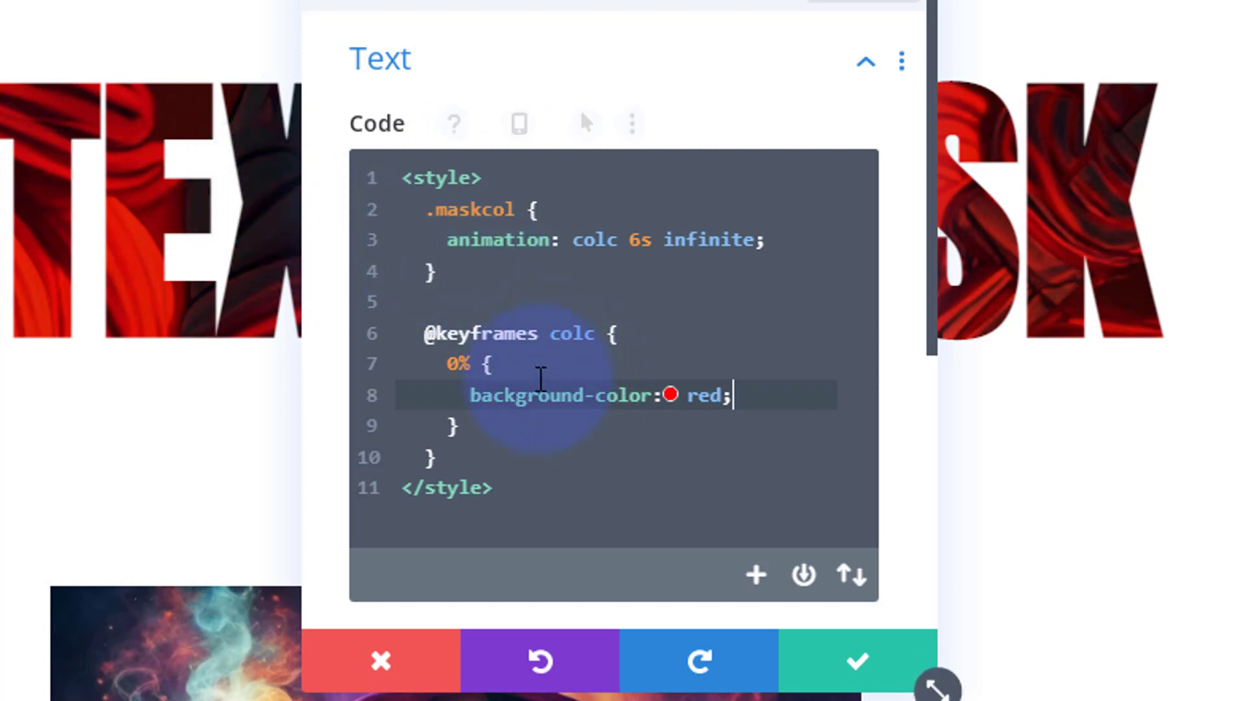
drag(447, 363, 466, 434)
key(ctrl+c)
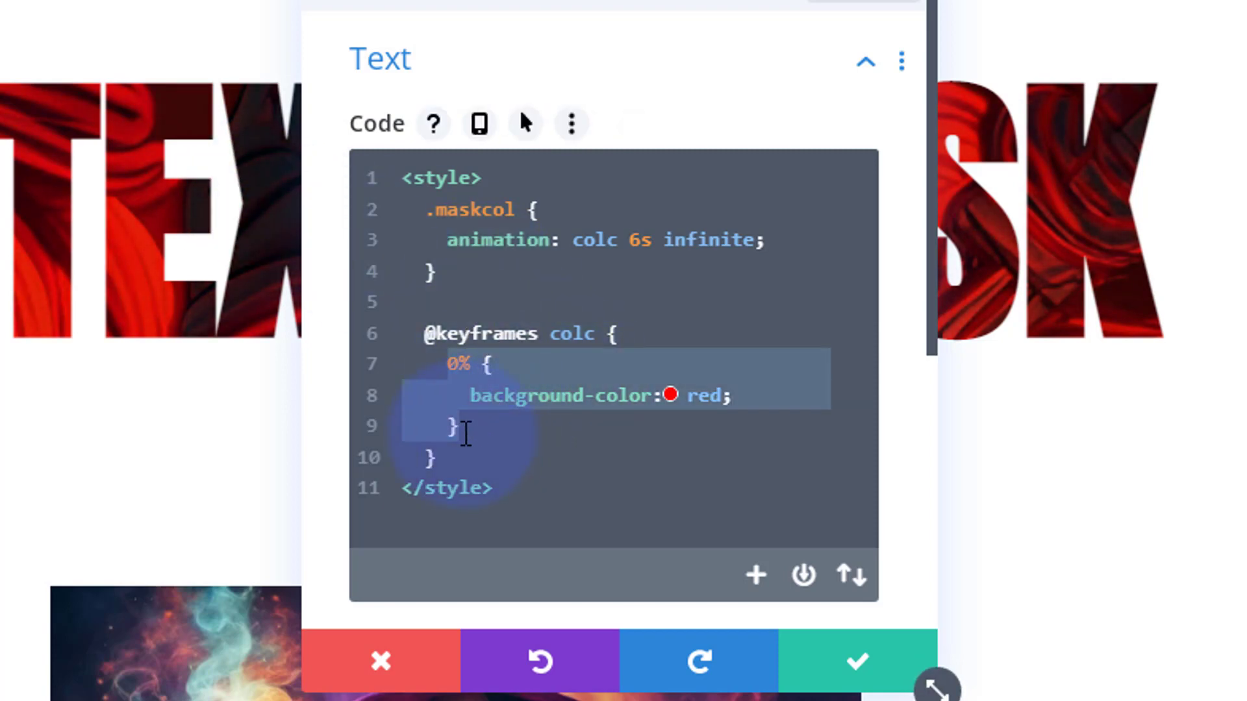
click(466, 430)
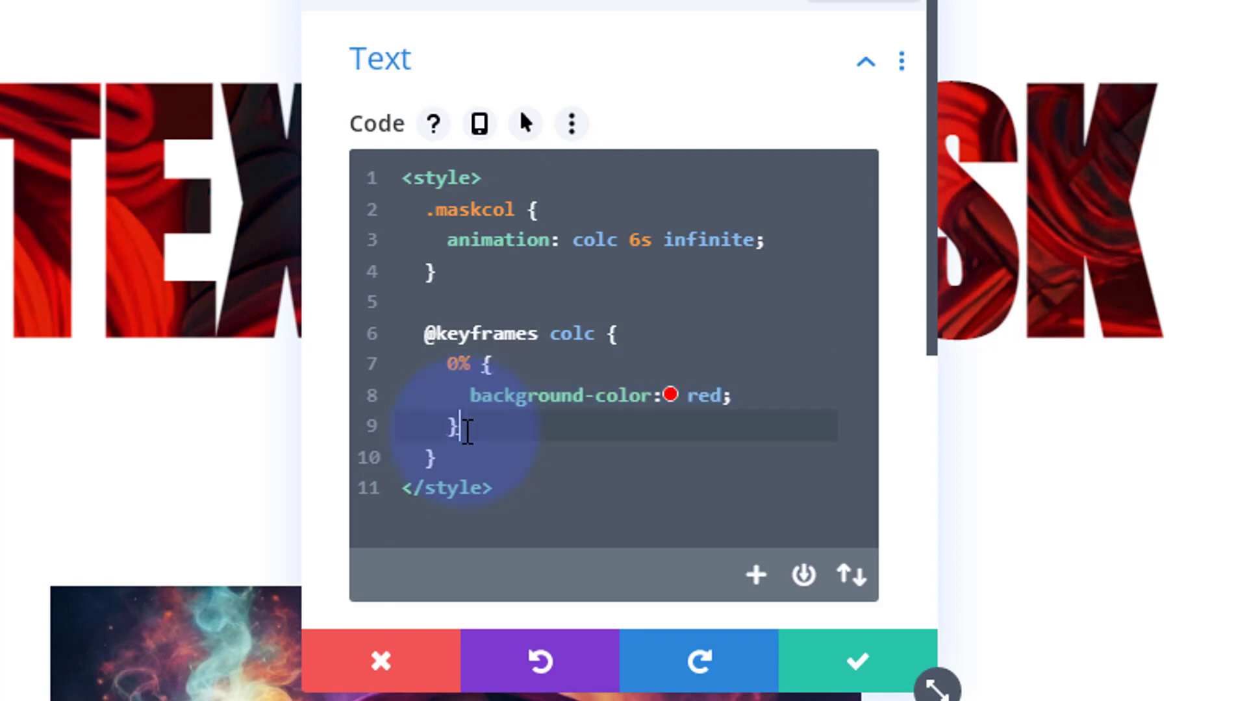
key(Return)
key(ctrl+v)
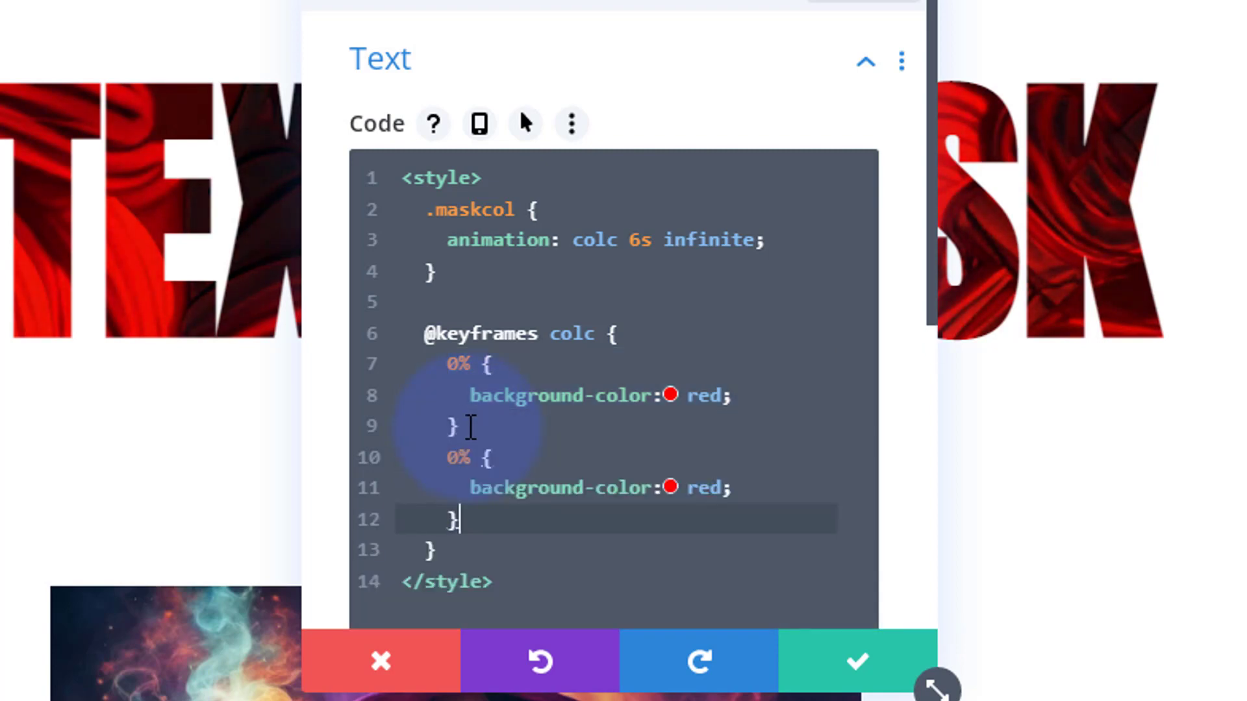
key(Return)
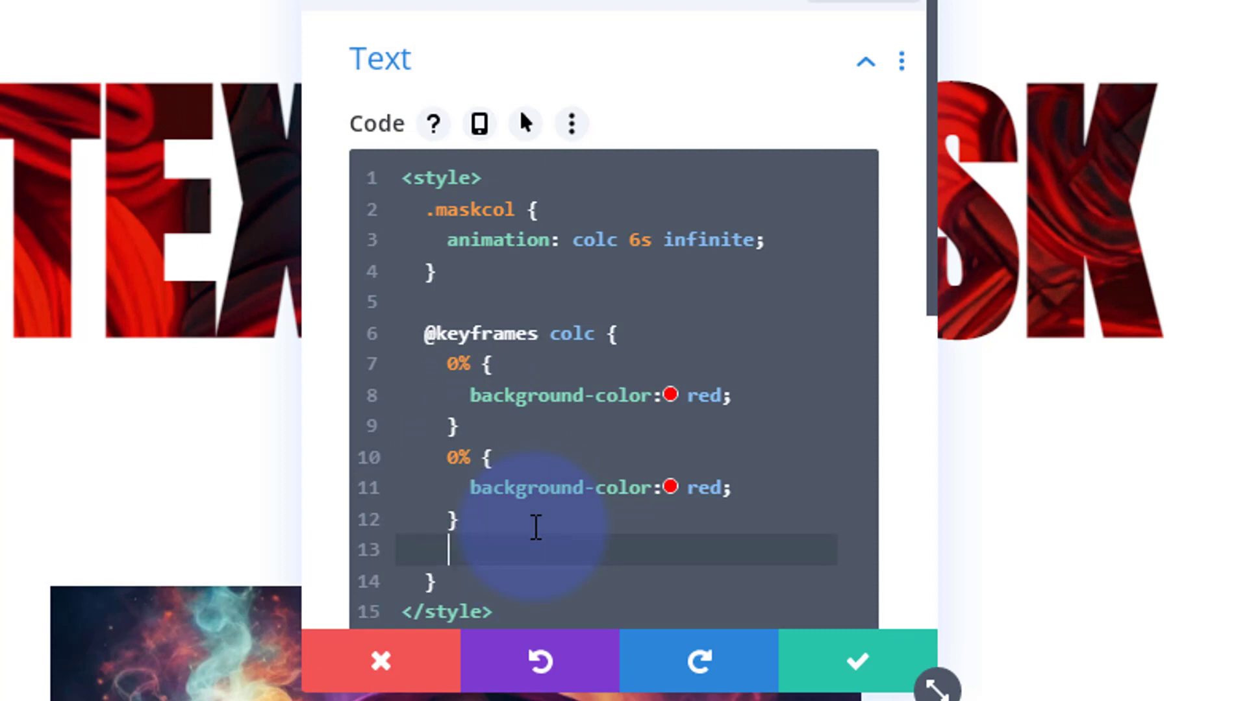
key(ctrl+v)
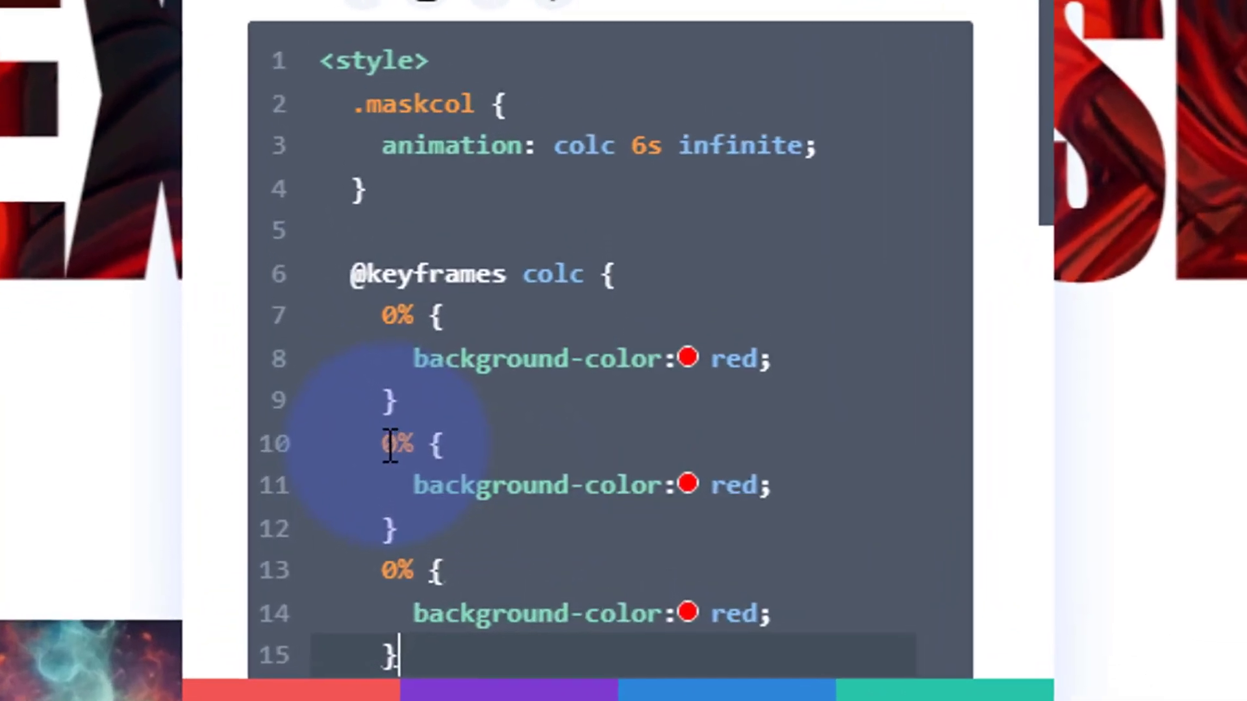
Change the second keyframe to 50% with background color blue, and the third keyframe to 100%
click(449, 457)
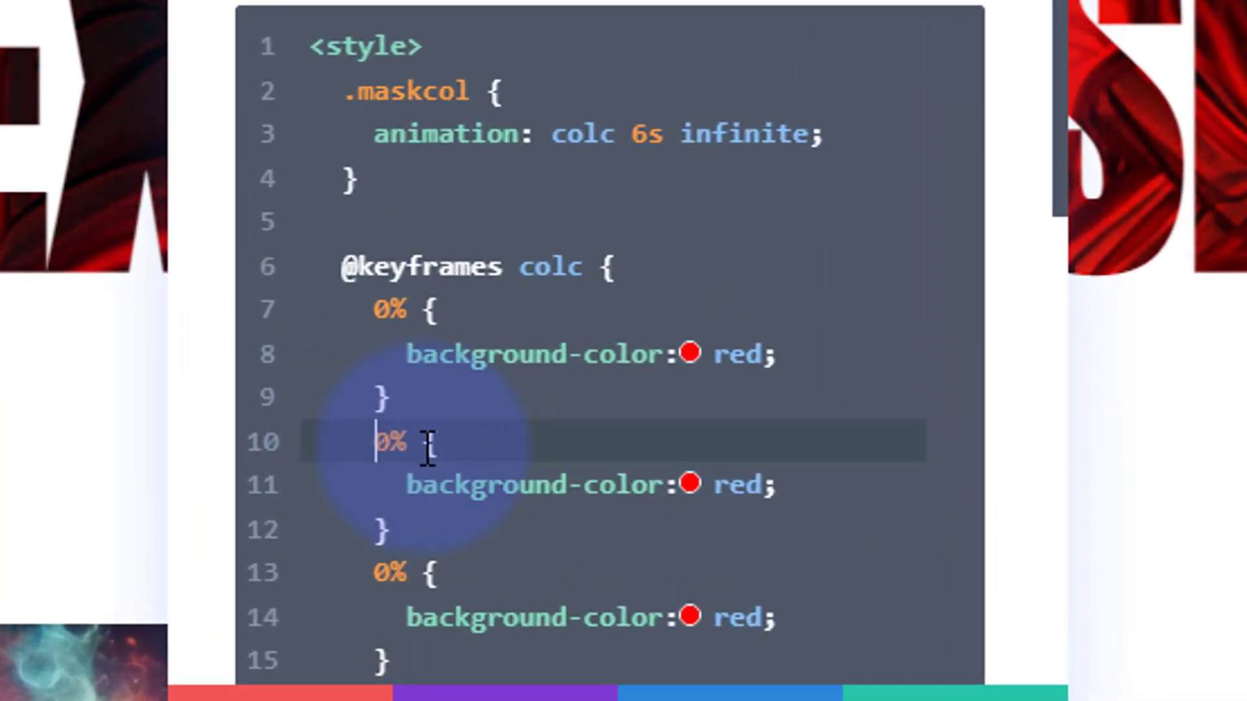
text(5)
double_click(740, 484)
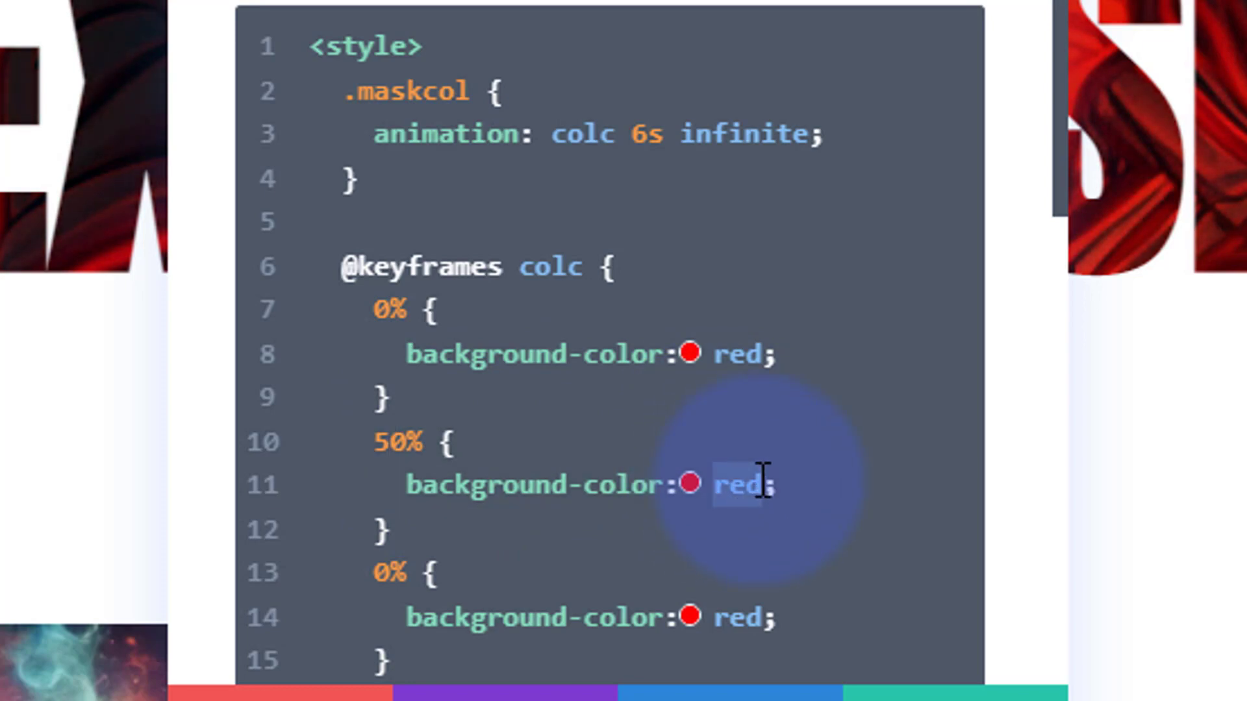
text(blue)
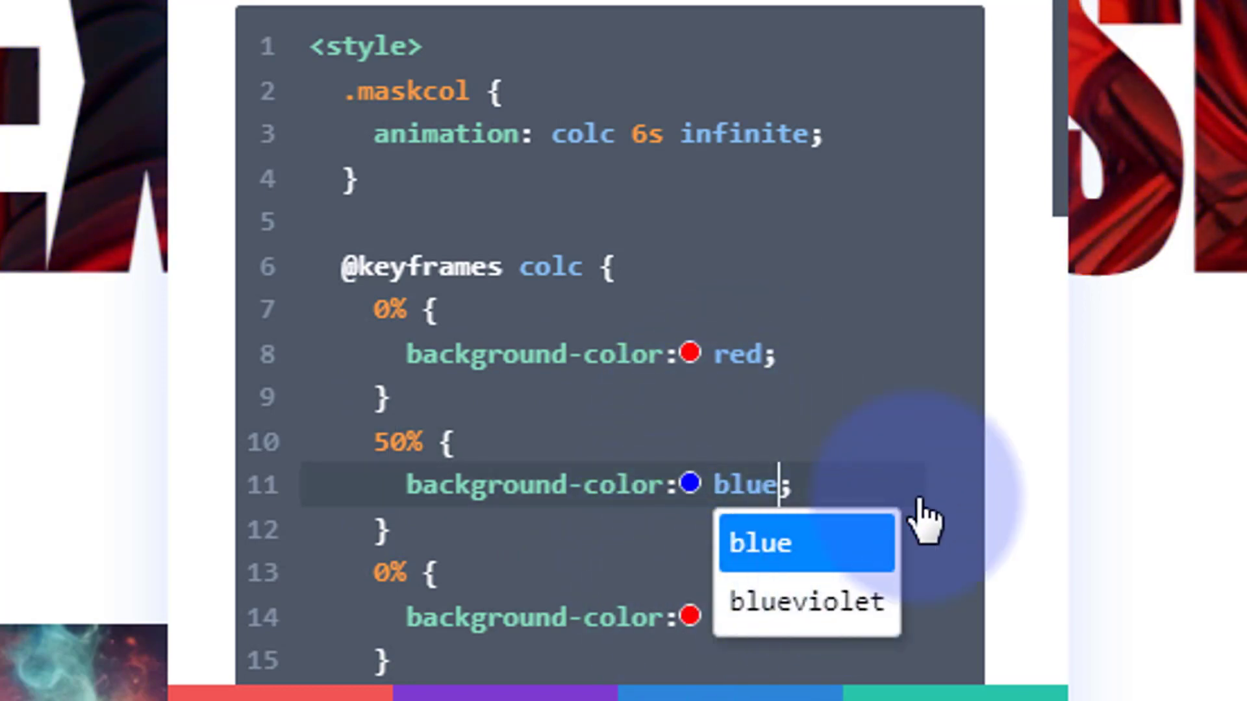
click(377, 572)
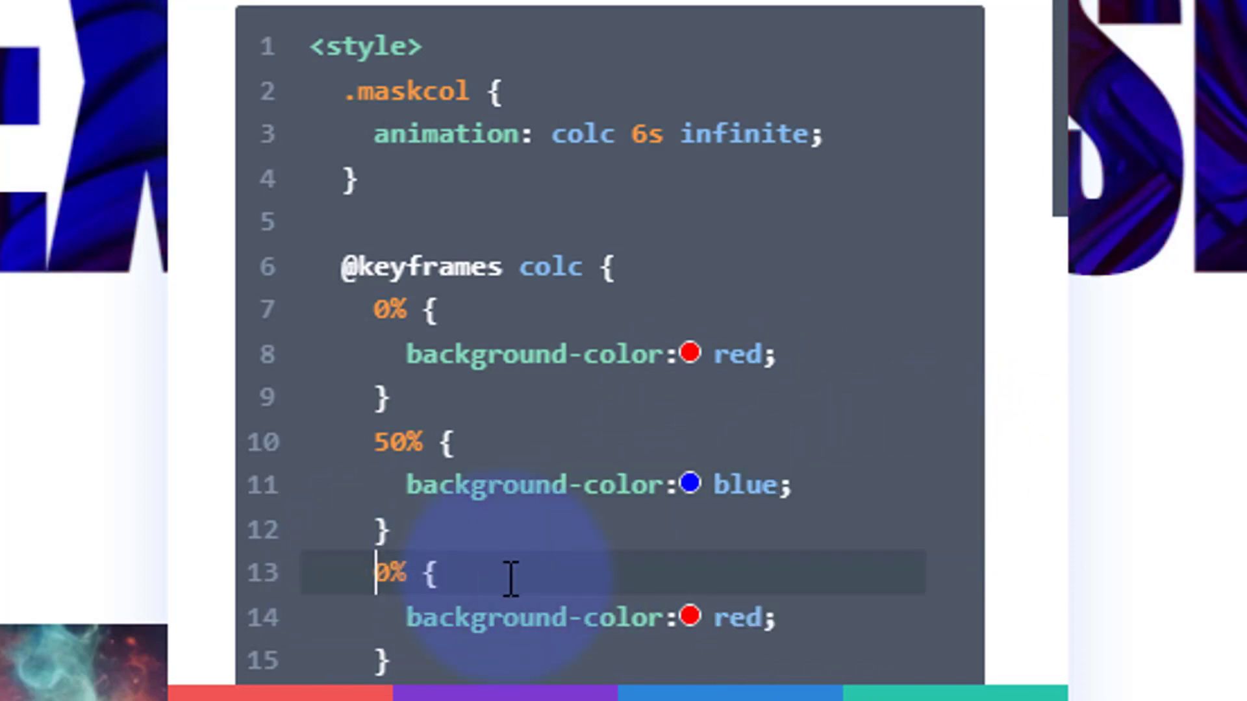
text(10)
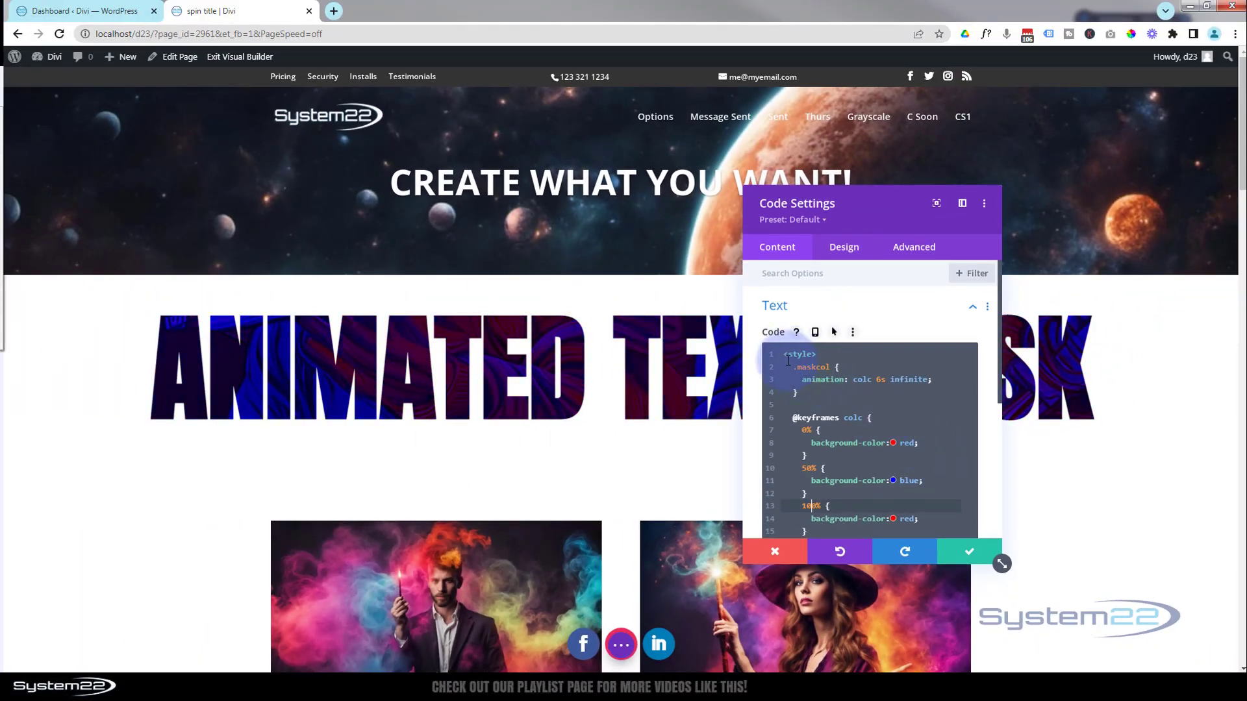
Enlarge the code settings window and review all the CSS between the style tags
drag(784, 355, 821, 354)
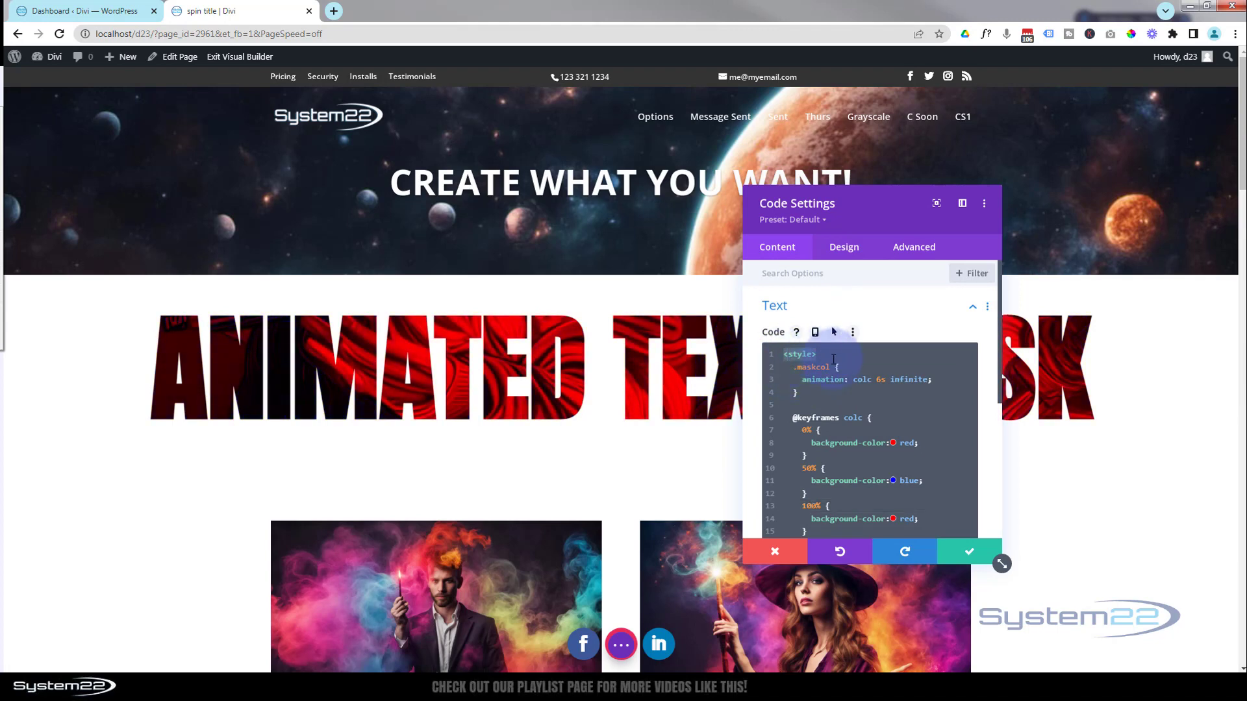
click(793, 369)
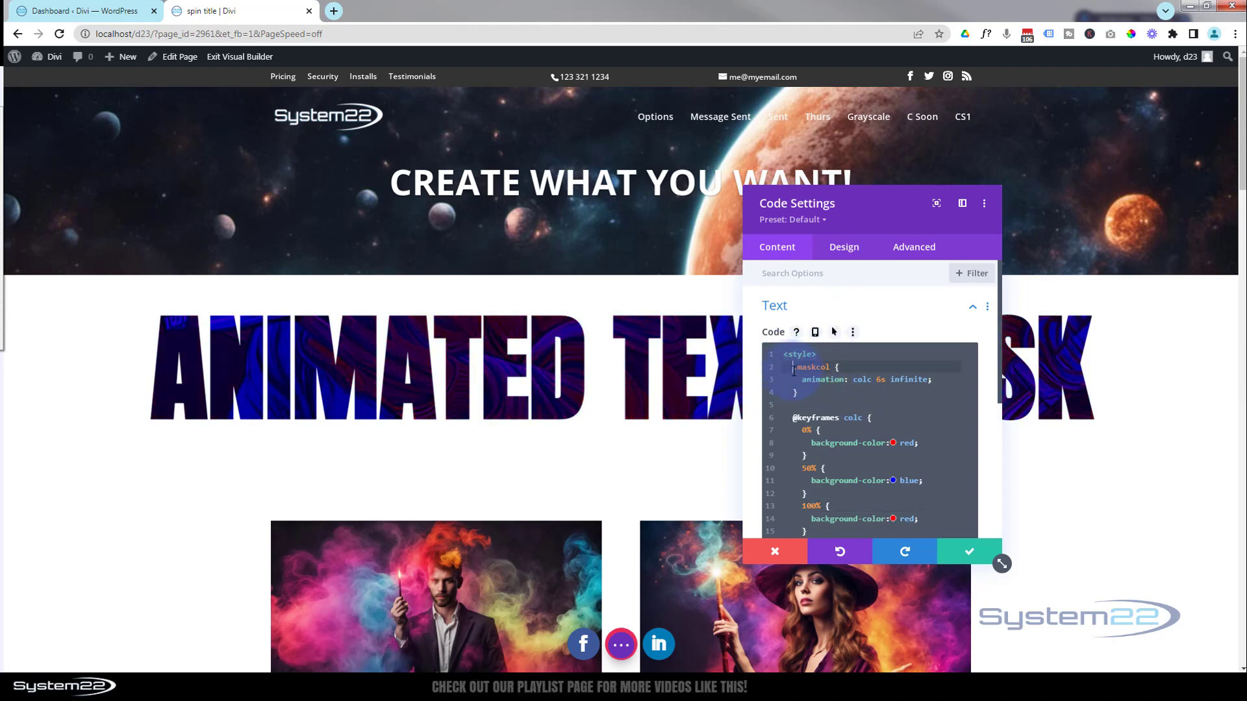
drag(793, 369, 851, 524)
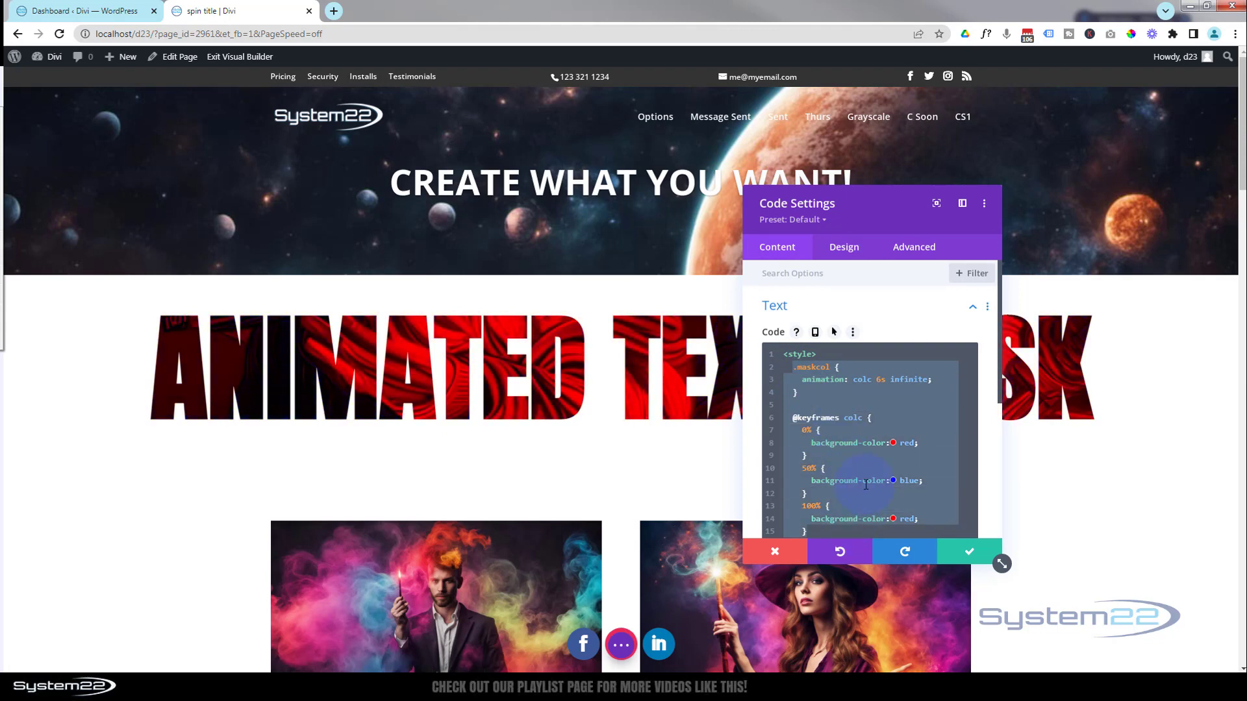
drag(1001, 566, 998, 613)
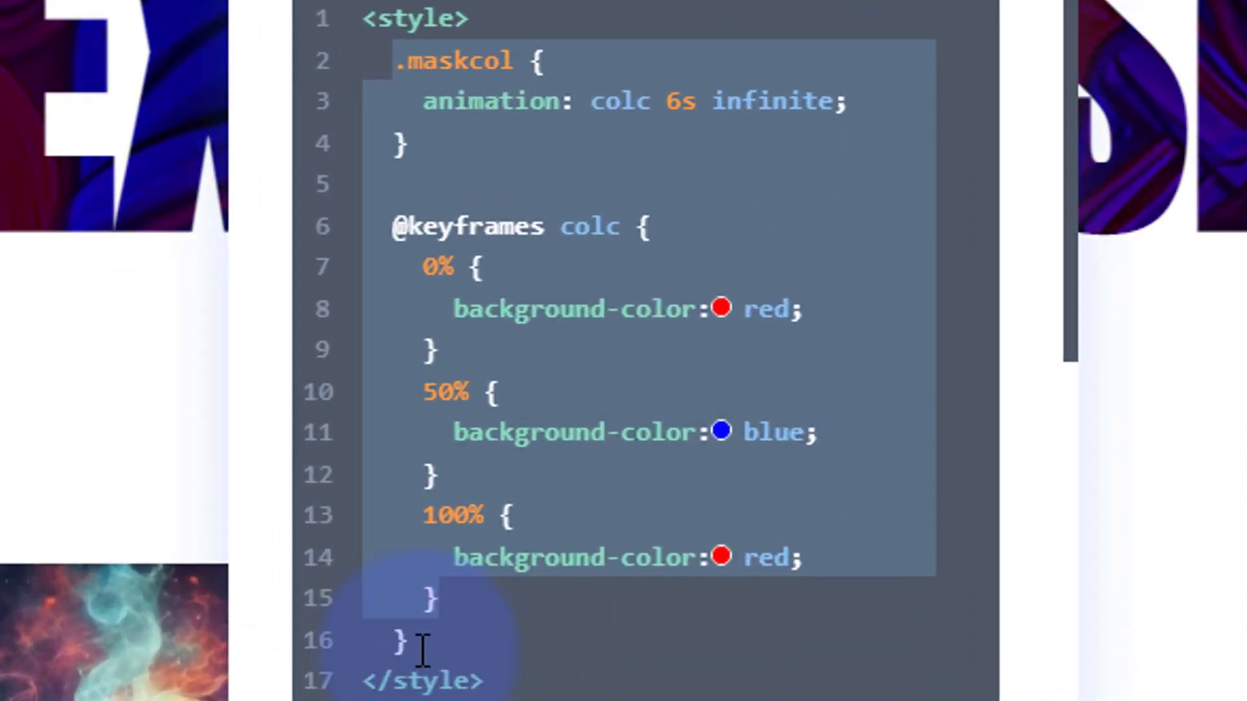
drag(799, 546, 797, 478)
drag(406, 426, 387, 56)
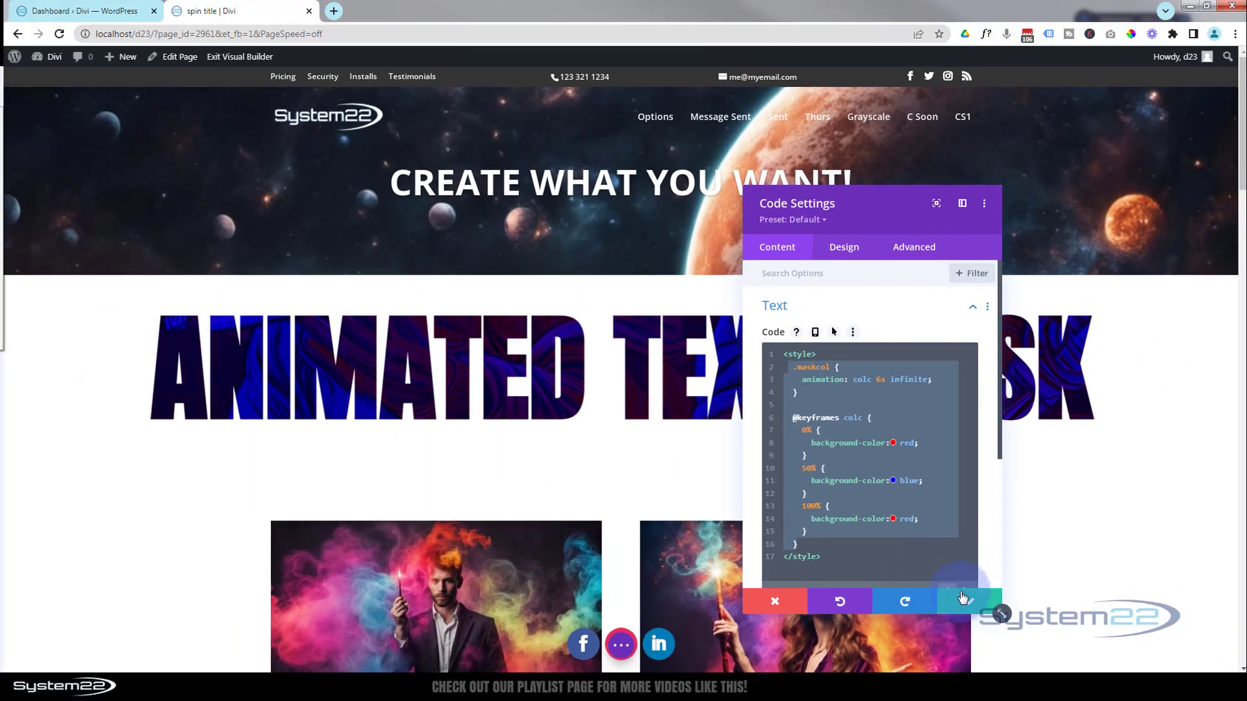
Save the Code module's changes in a page draft and exit the Visual Builder
click(967, 602)
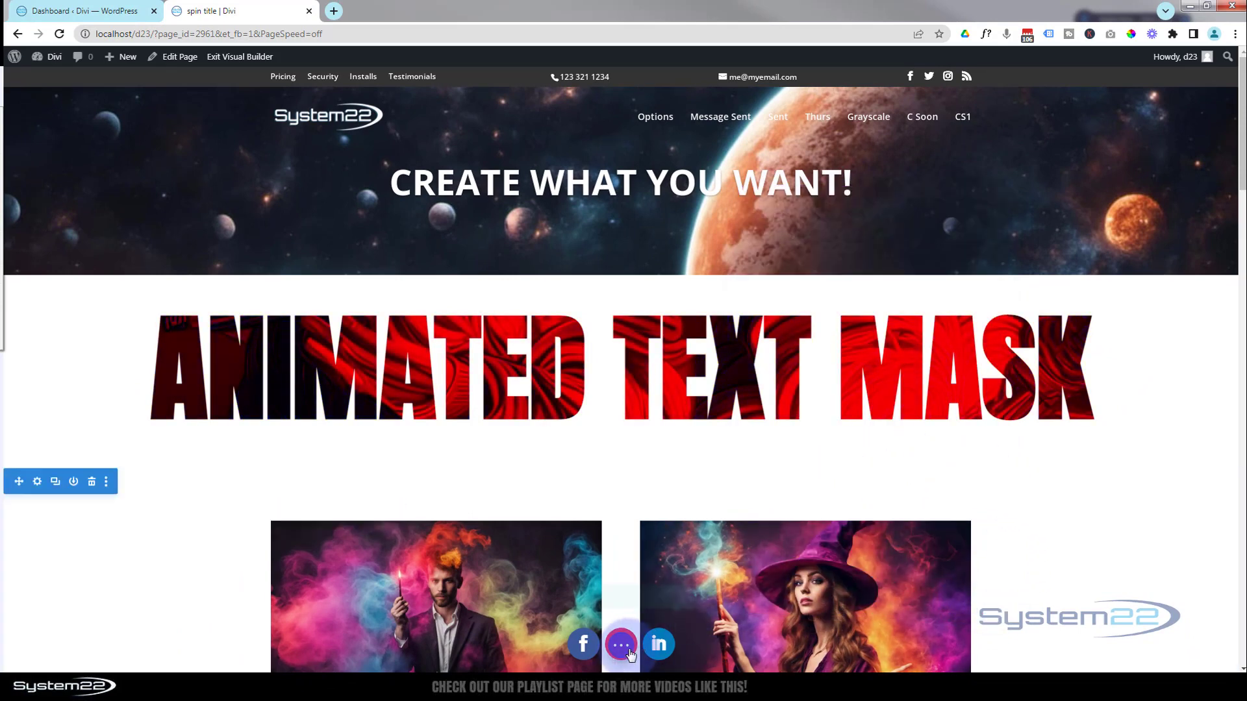
click(623, 646)
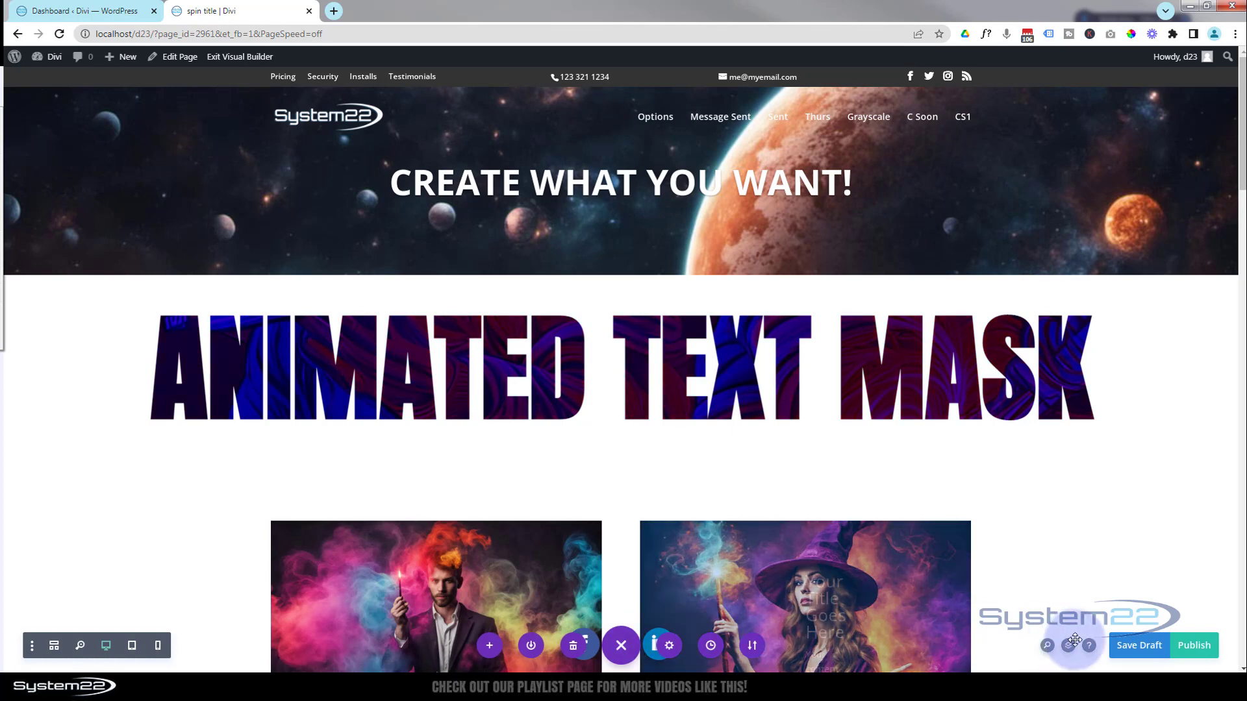
click(1135, 649)
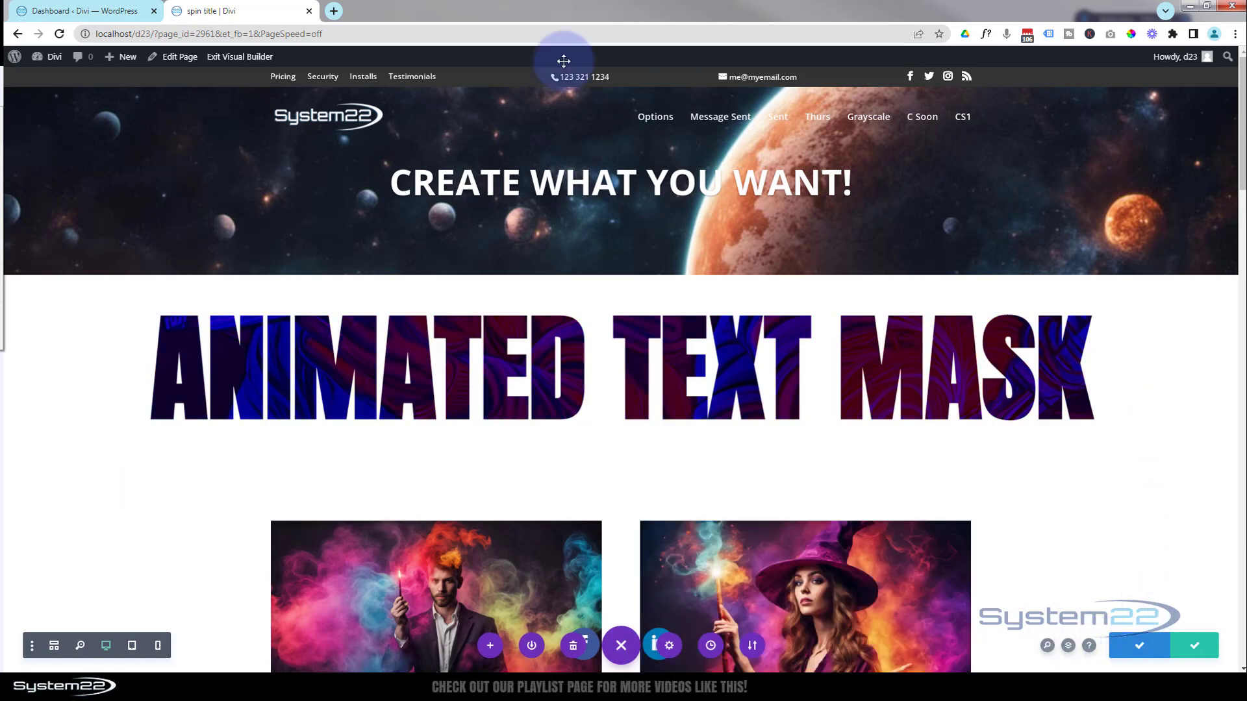
click(233, 57)
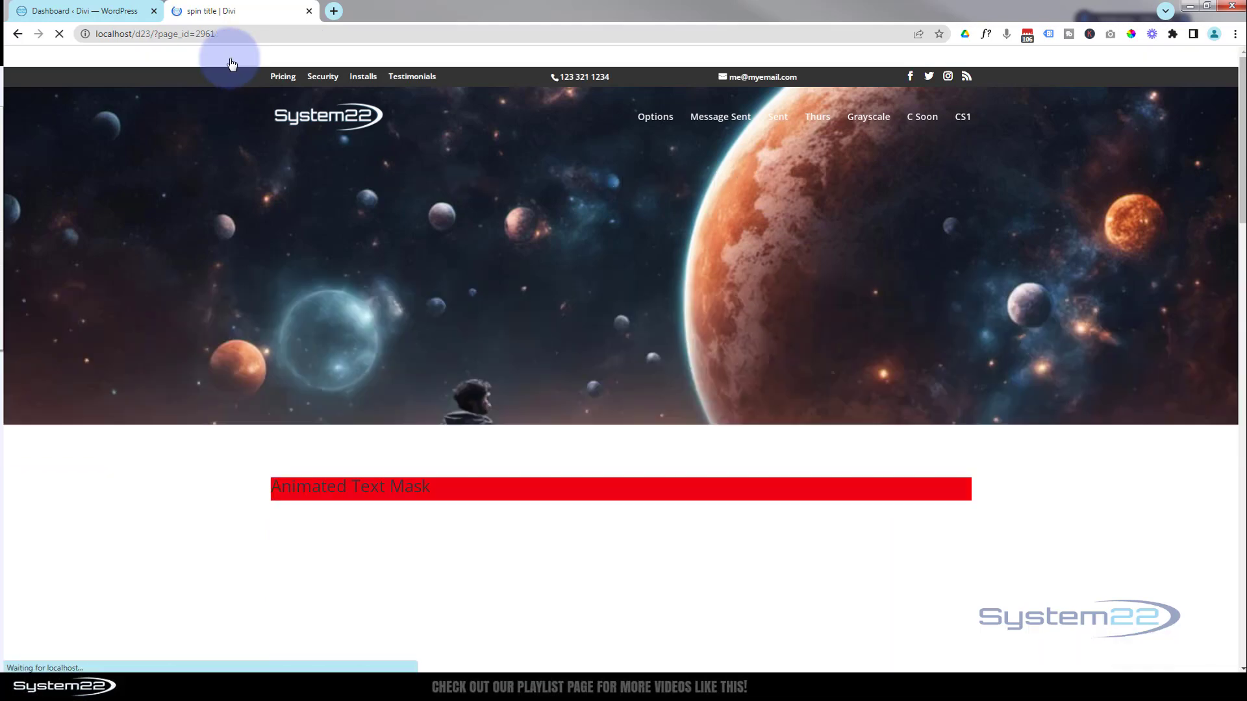